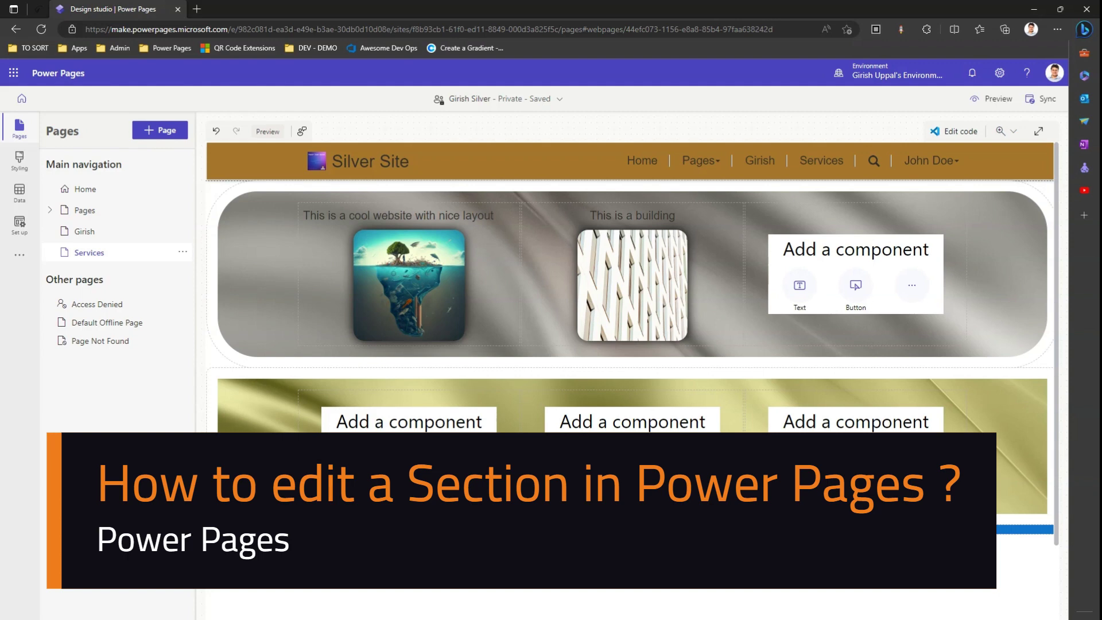
Add a page named Portfolio to the main navigation using the Start from blank layout.
left_click(163, 131)
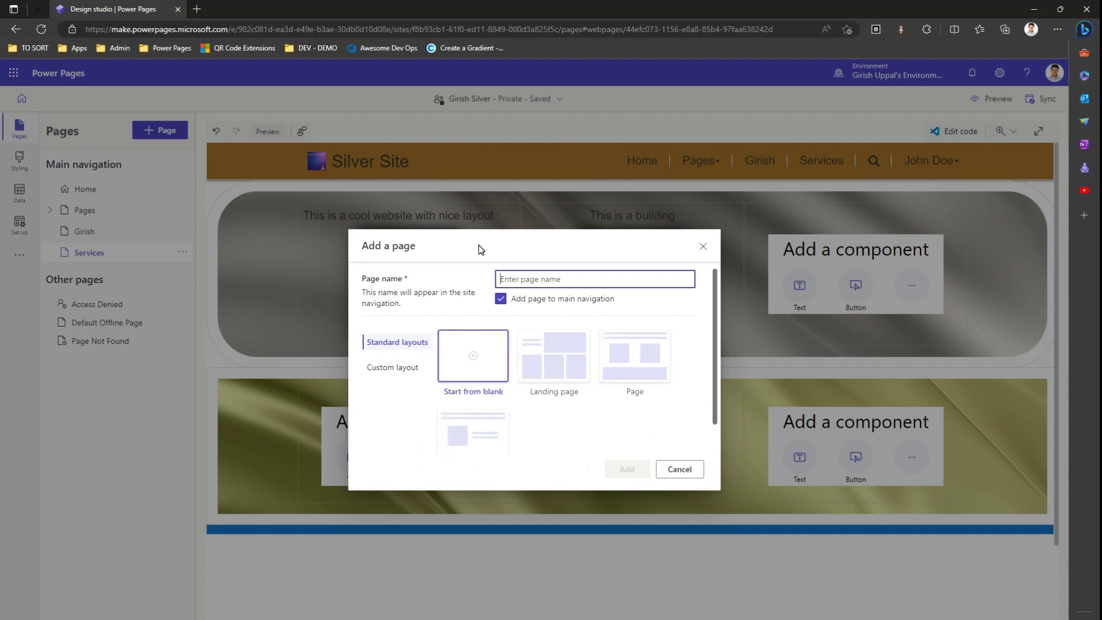
type("Portfolio")
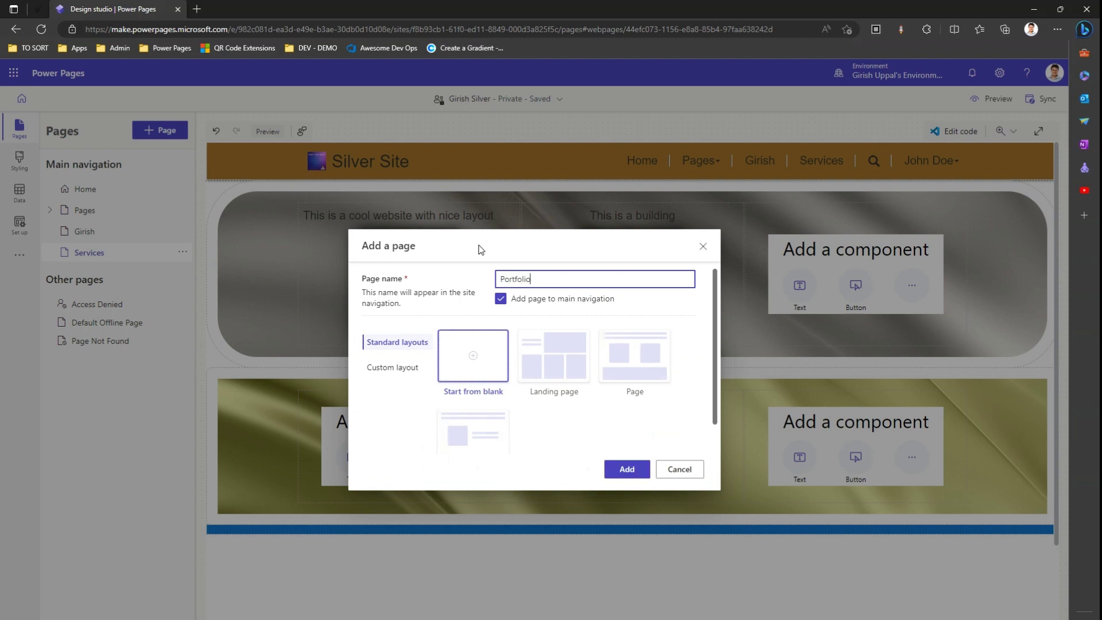
left_click(488, 355)
left_click(630, 475)
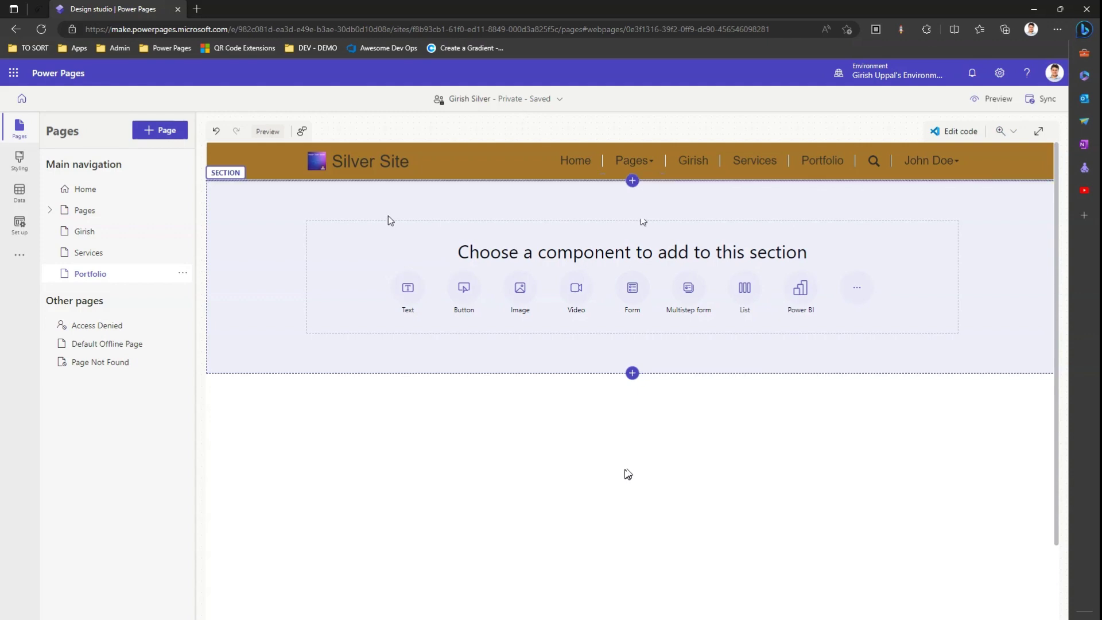
Delete the empty default section from the Portfolio page.
left_click(278, 209)
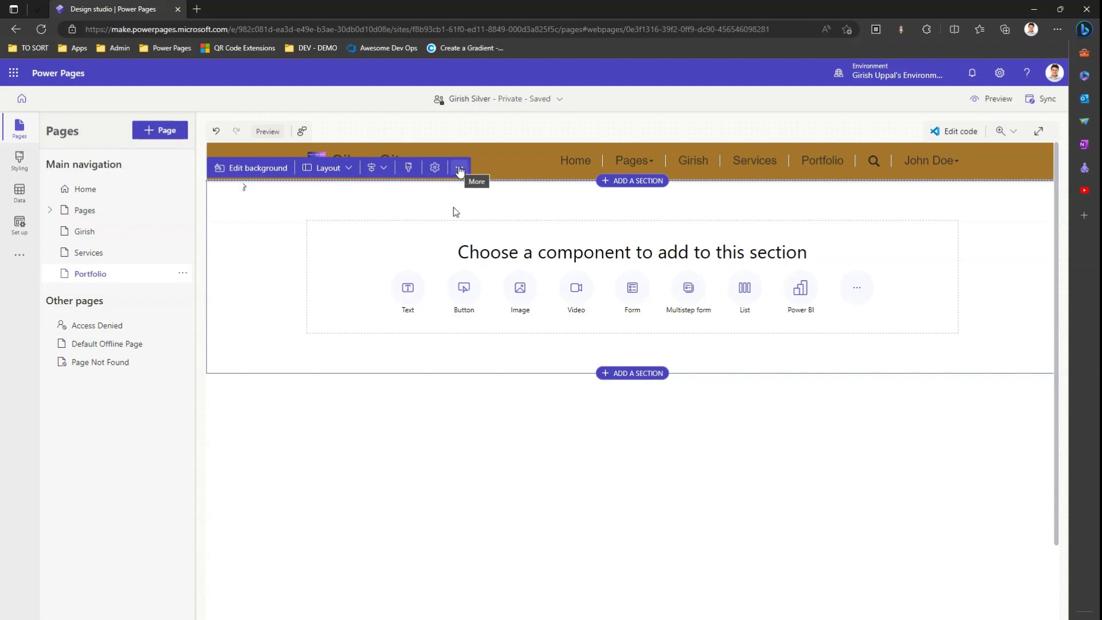
left_click(460, 167)
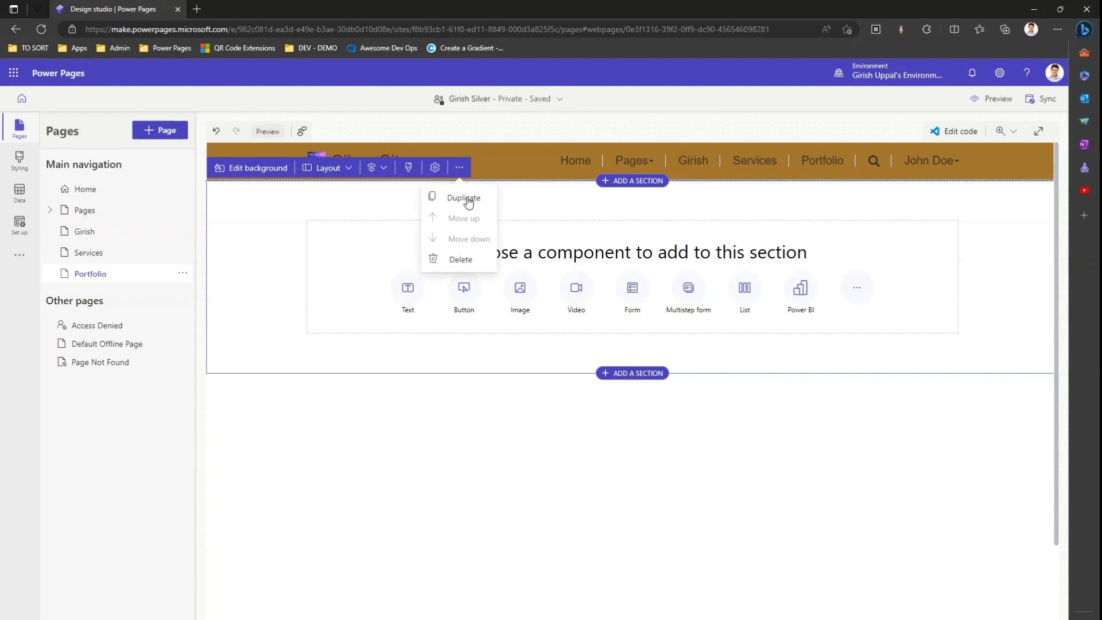
left_click(475, 264)
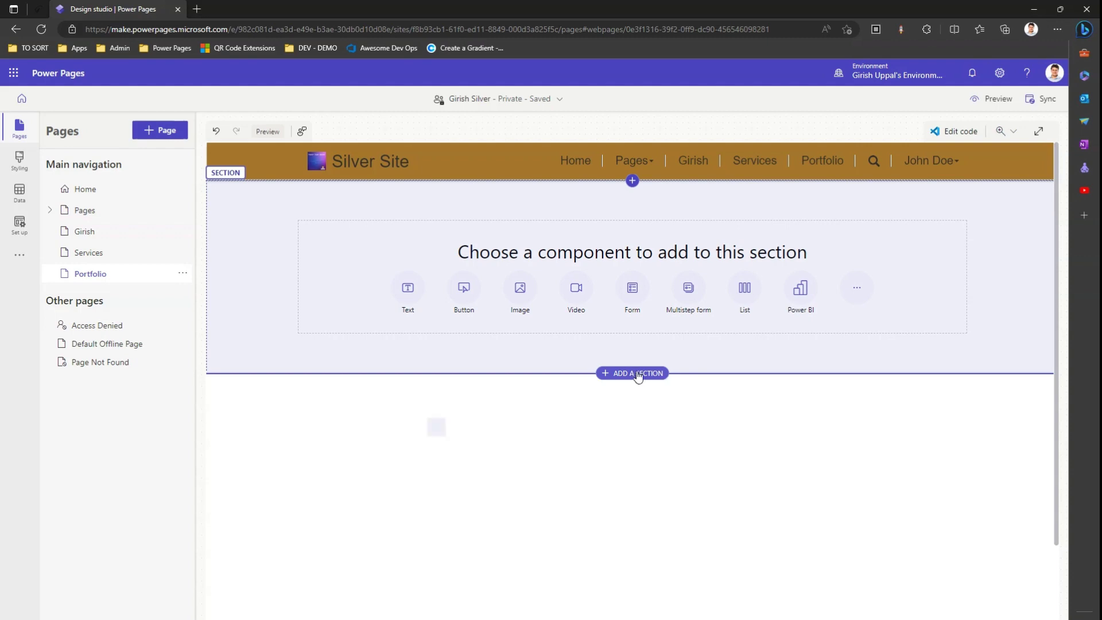
Add a 1 Column section below the first section and change its layout to two columns.
left_click(636, 374)
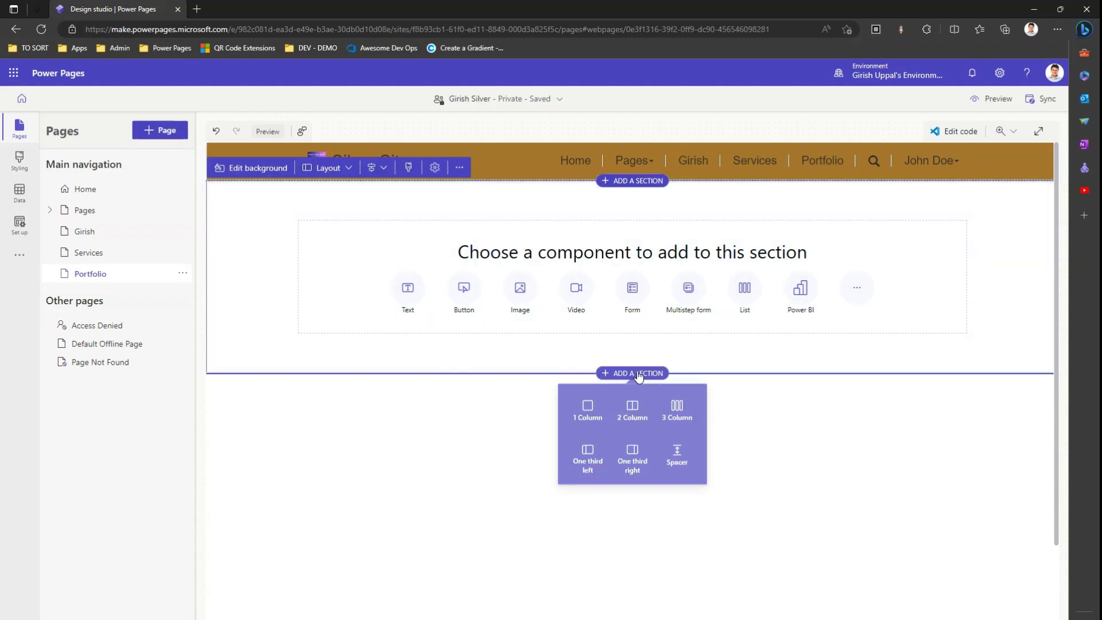
left_click(597, 415)
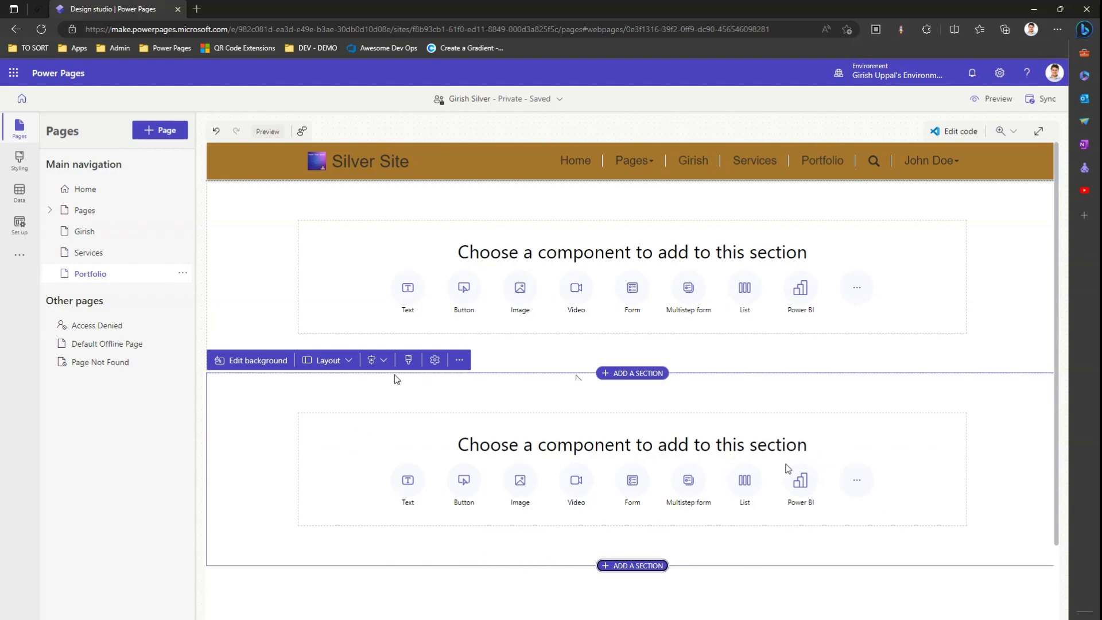
left_click(349, 362)
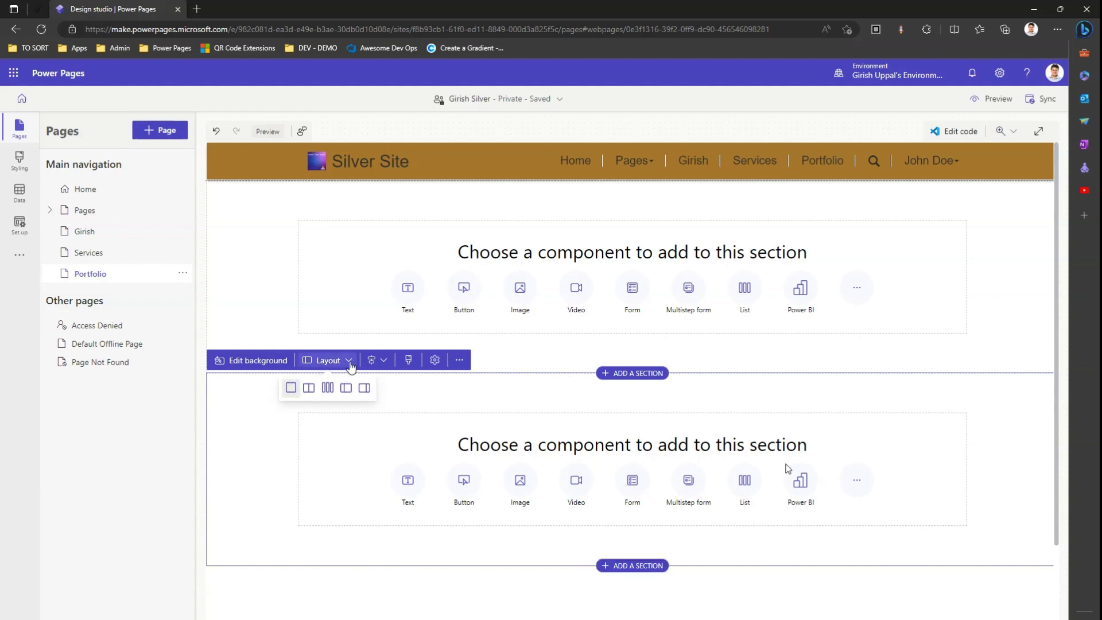
left_click(309, 388)
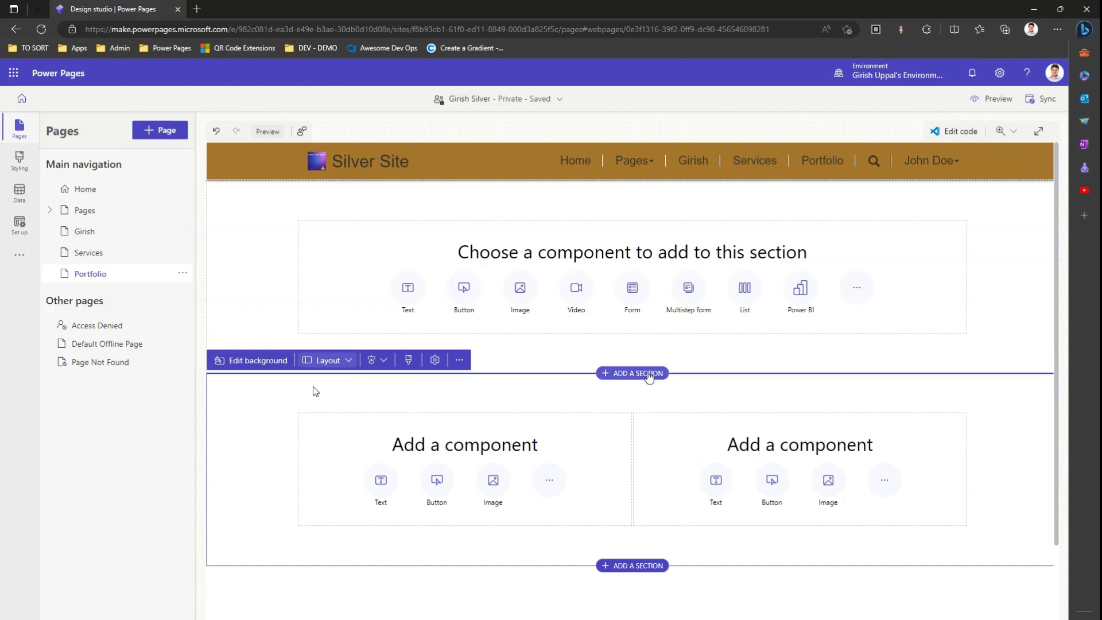
Add a 3 Column section above the two-column section, and a One third right section above the three-column one.
left_click(648, 375)
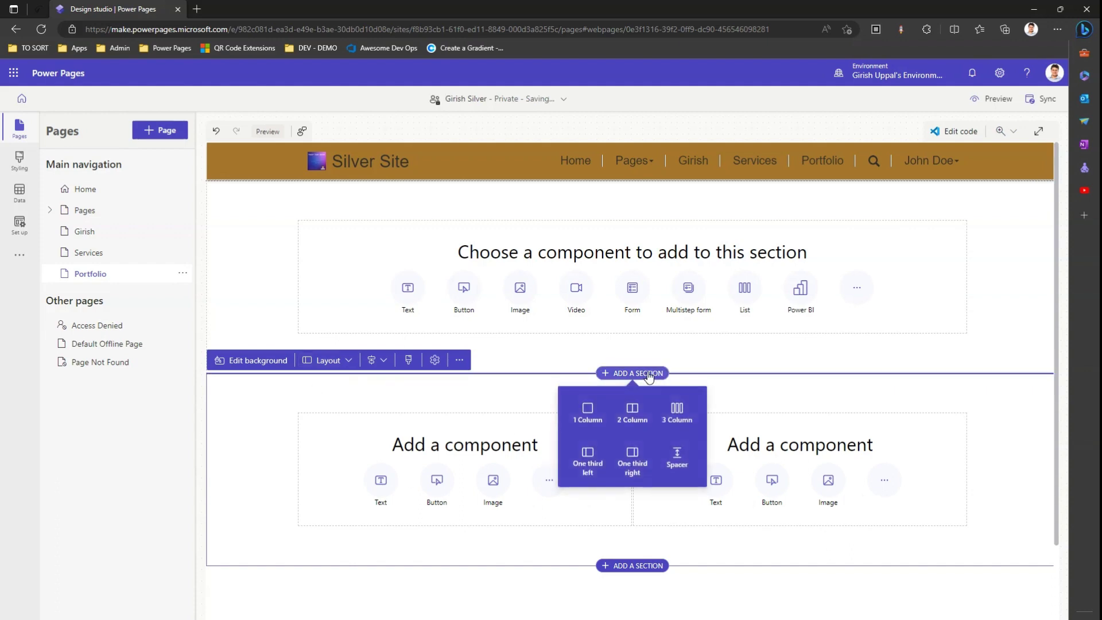
left_click(673, 405)
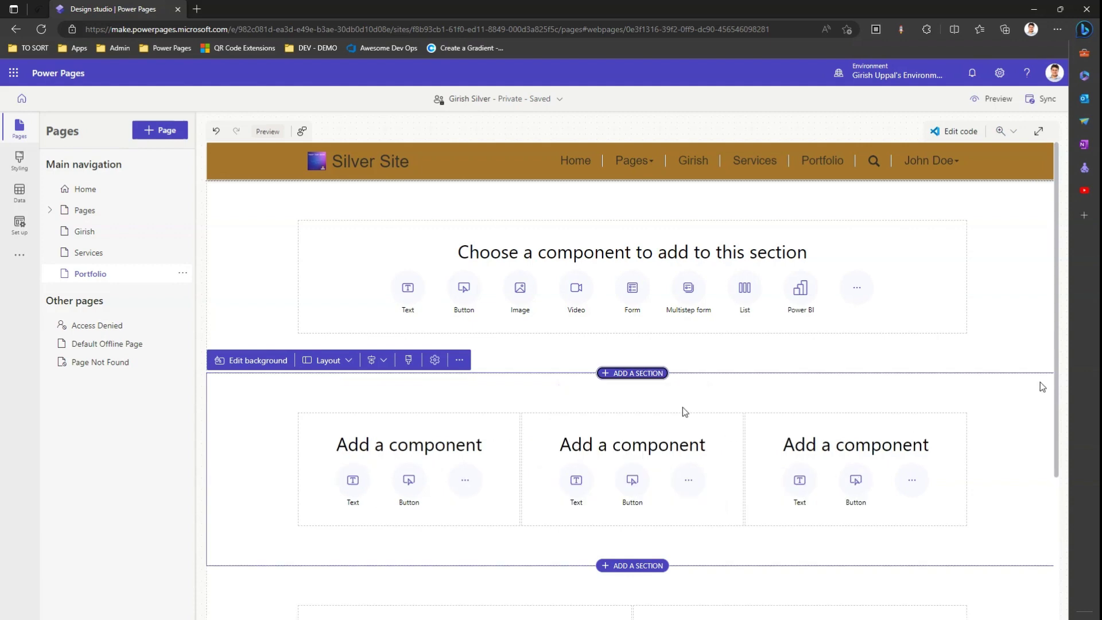
left_click_drag(1058, 388, 1060, 474)
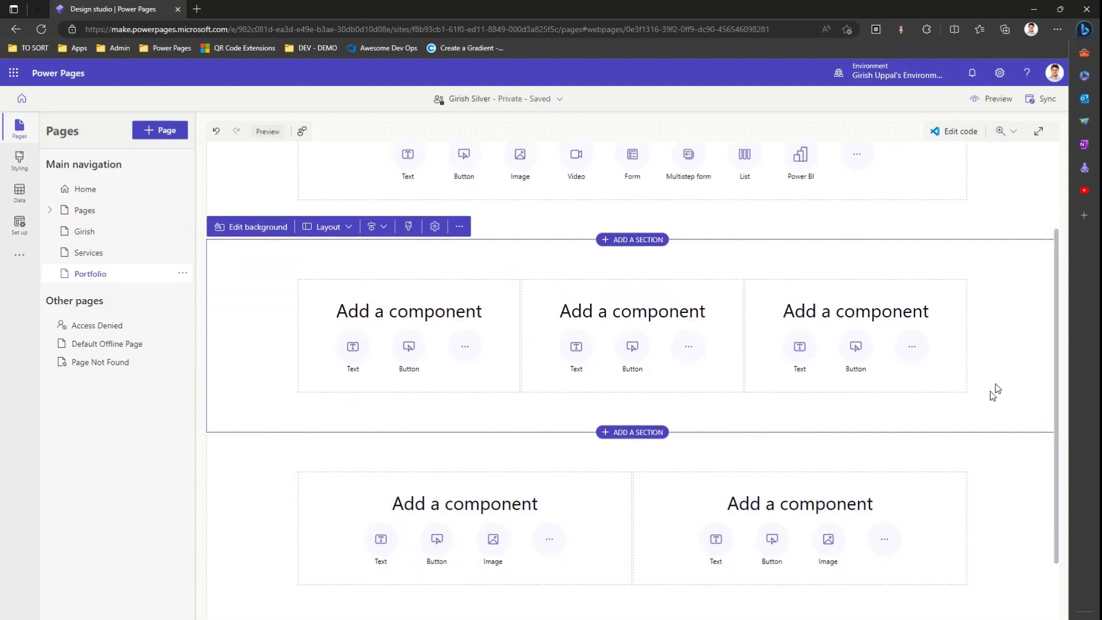
scroll(993, 374, "up", 1)
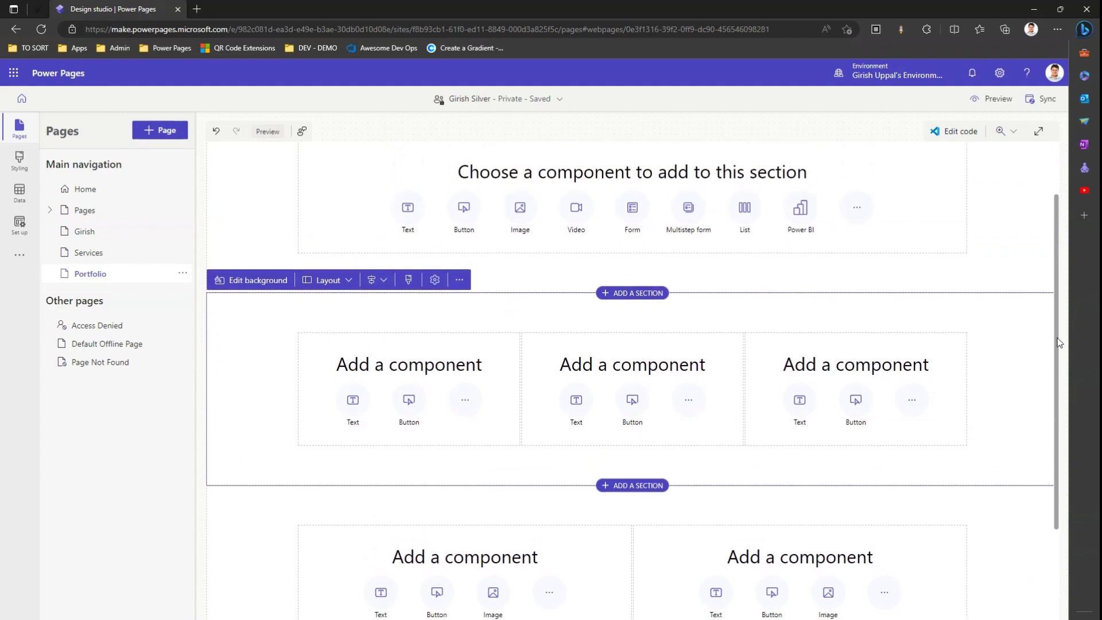
left_click(664, 303)
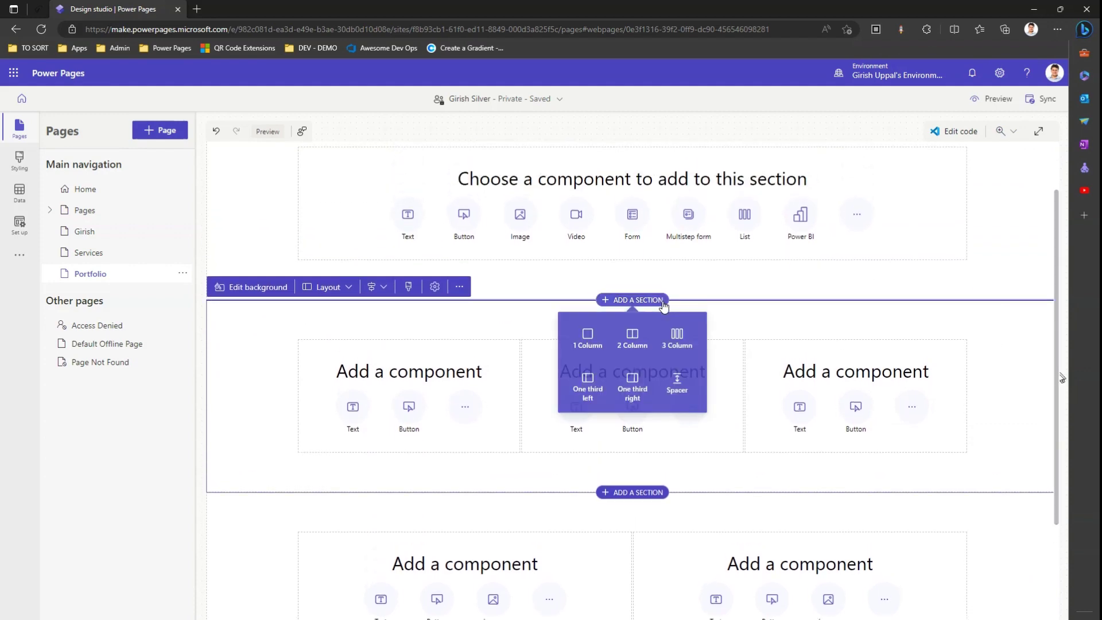
left_click(633, 388)
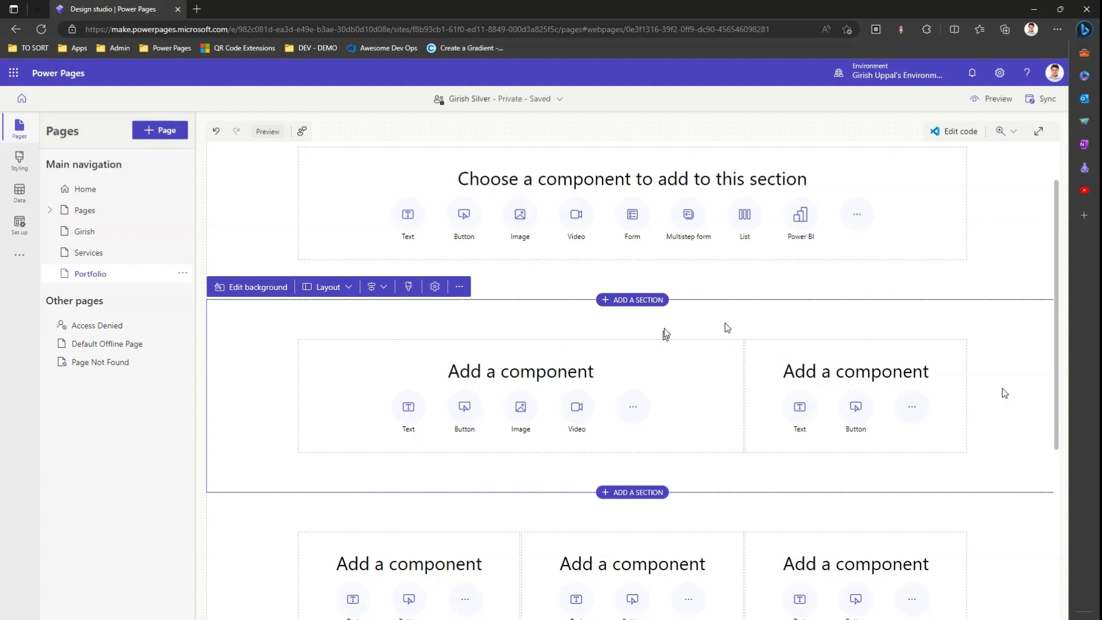
Move the One third right section down one place and the two-column section up one place.
left_click(461, 289)
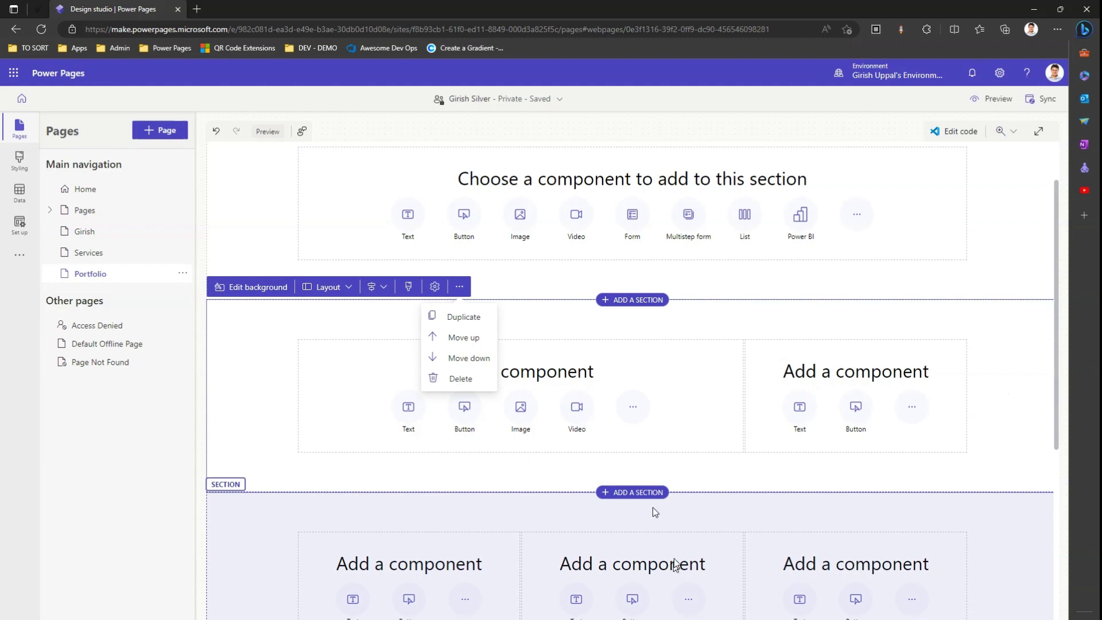
left_click(468, 360)
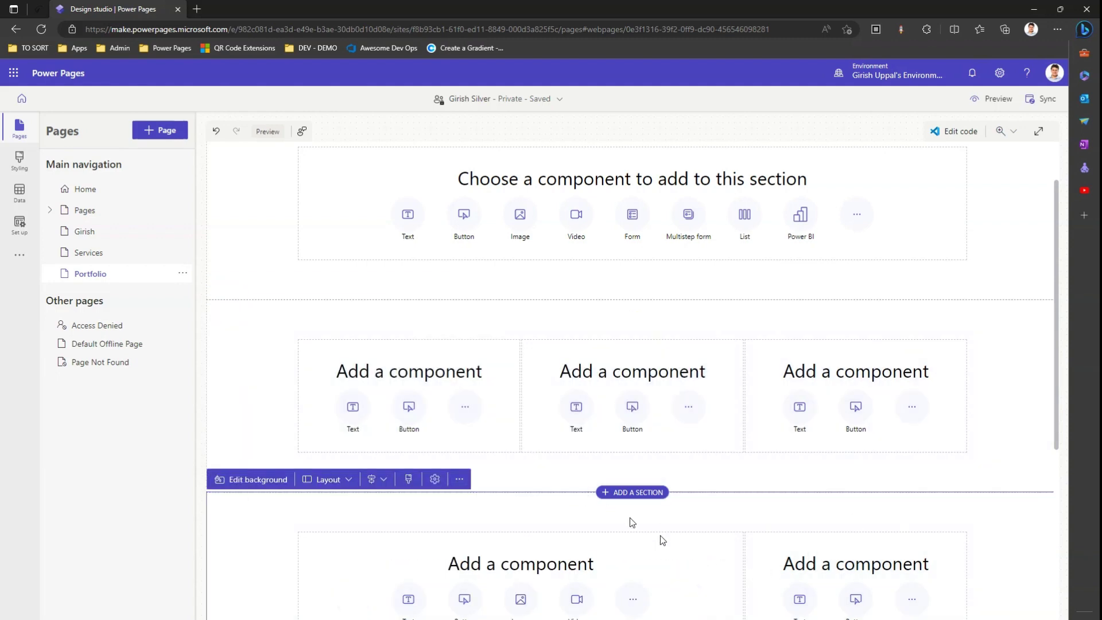
left_click_drag(1055, 356, 1072, 514)
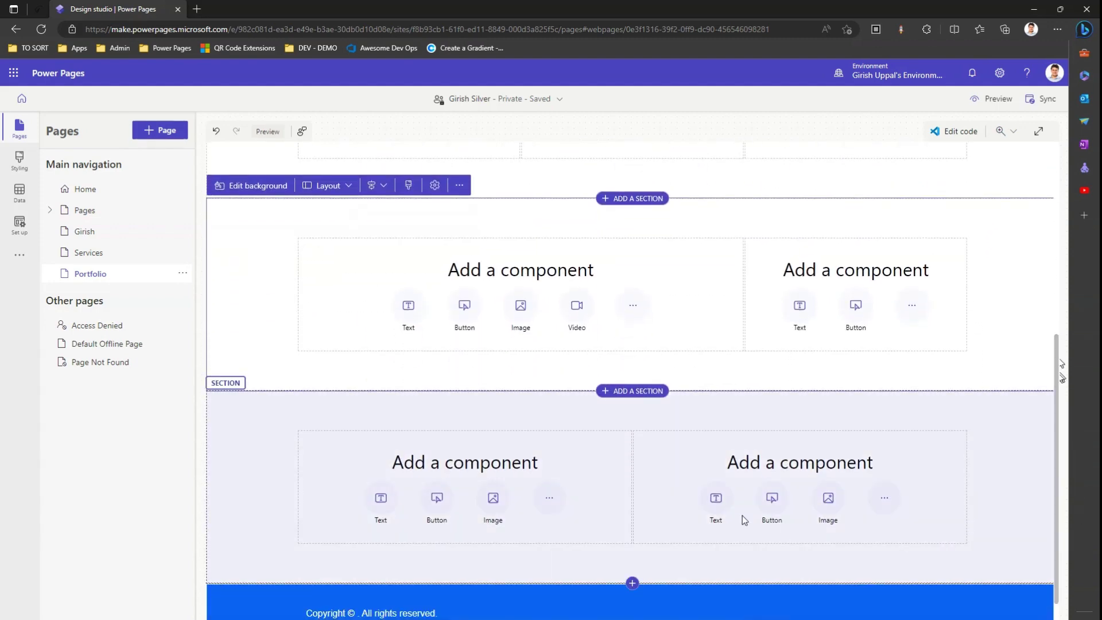
left_click(673, 424)
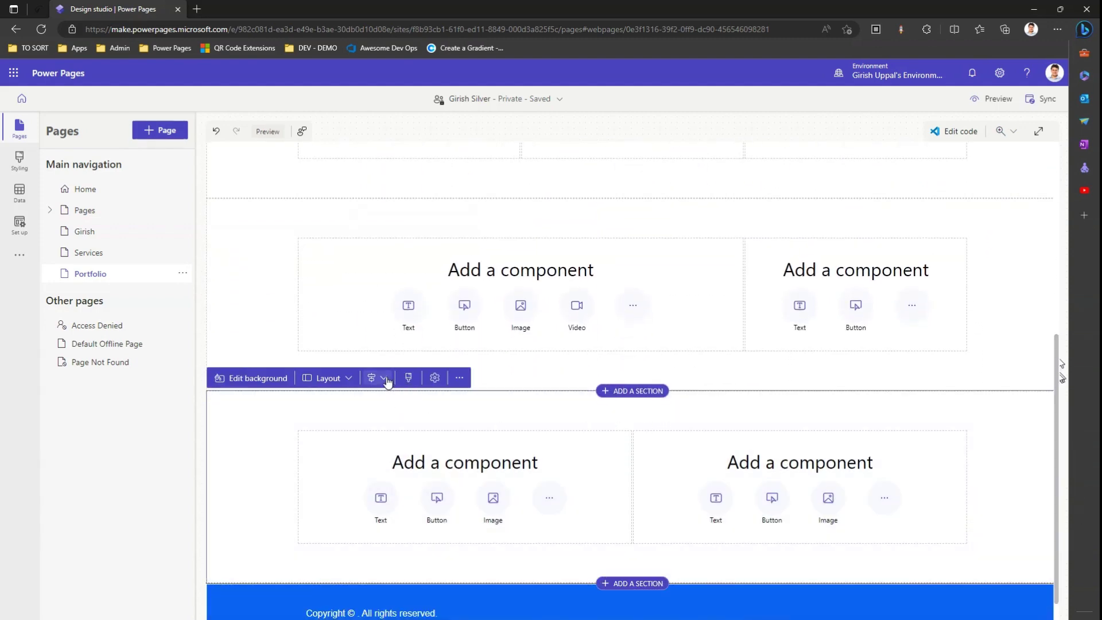
left_click(387, 379)
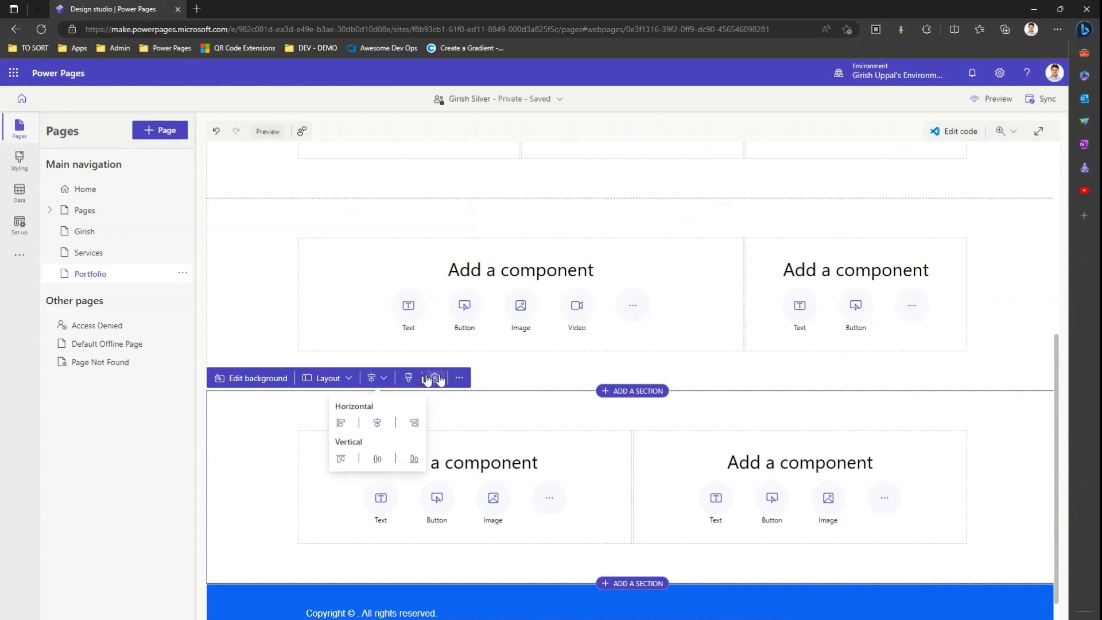
left_click(458, 378)
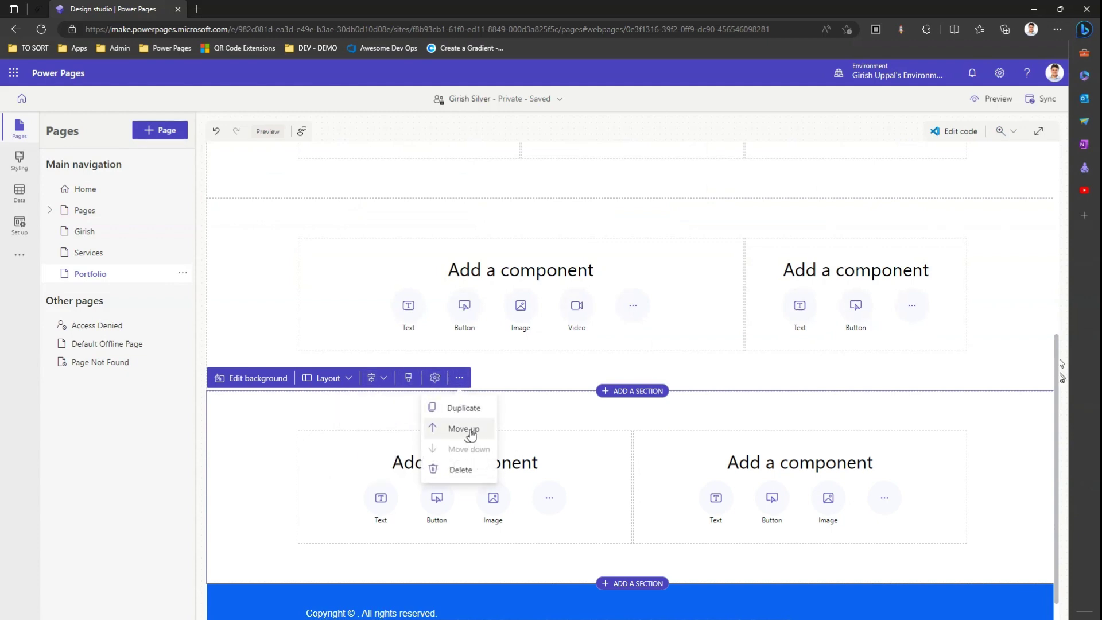
left_click(470, 431)
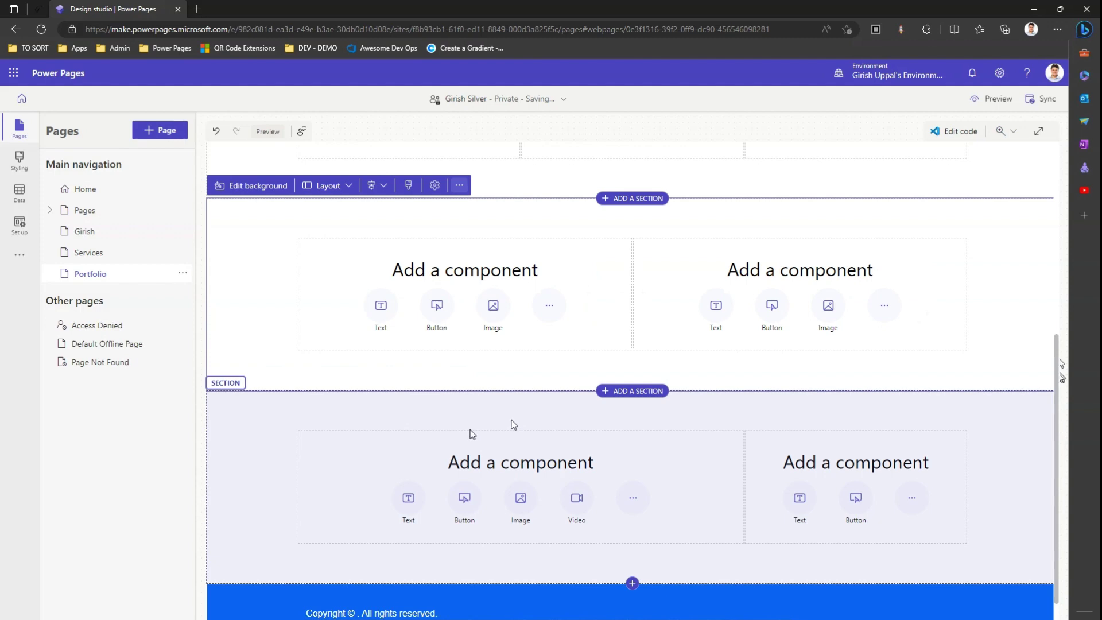
Insert a Spacer section directly above the three-column section.
left_click_drag(1062, 384, 1048, 205)
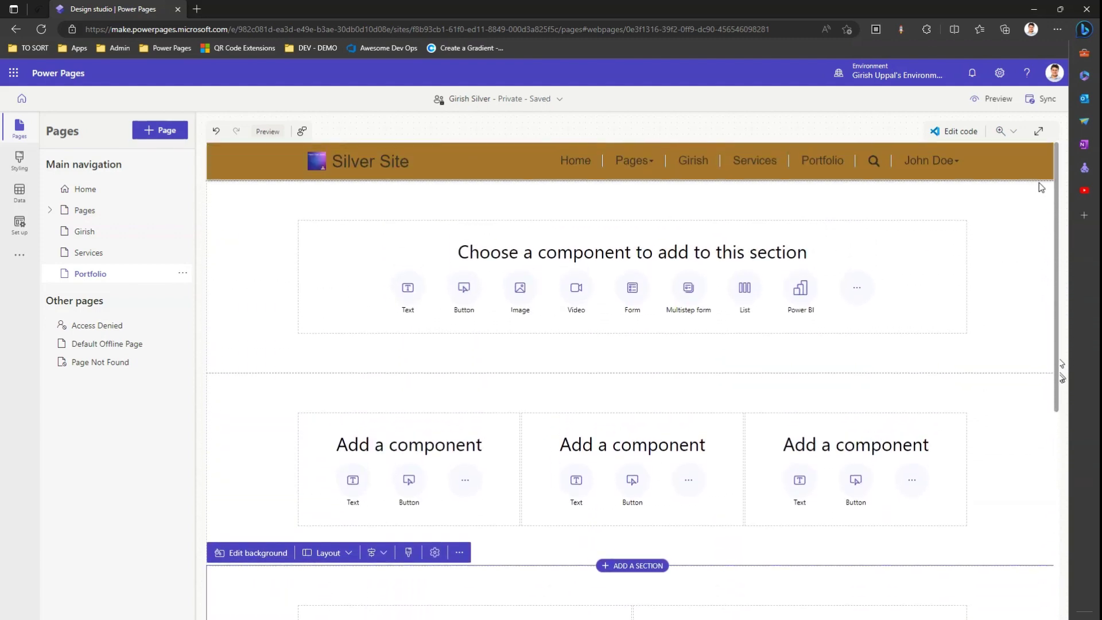
scroll(1040, 183, "down", 3)
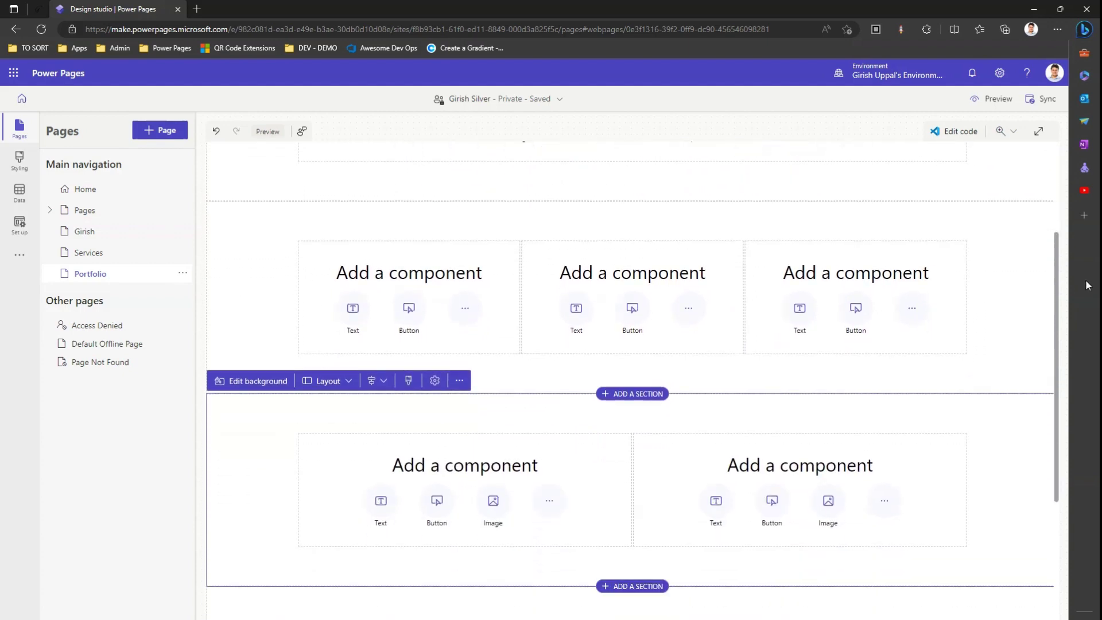
left_click(705, 217)
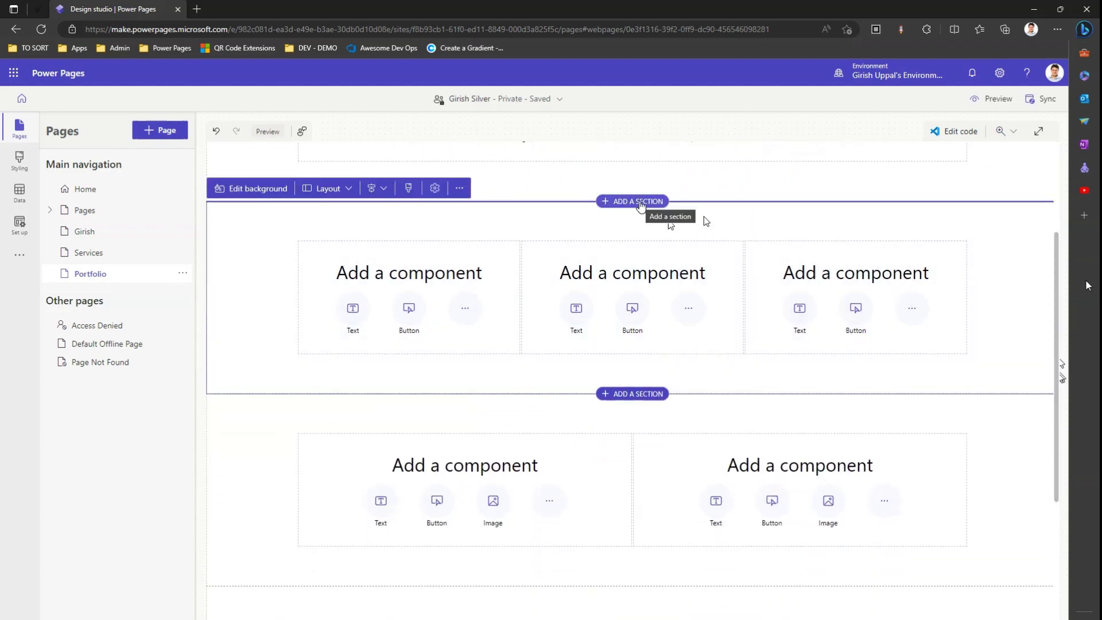
left_click(632, 201)
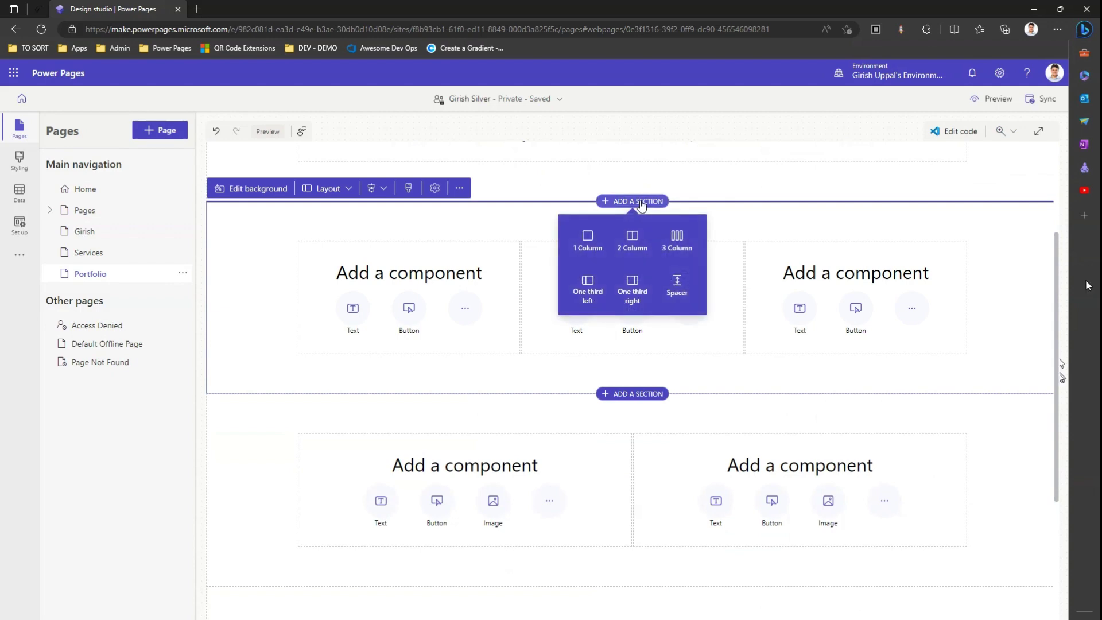
left_click(680, 292)
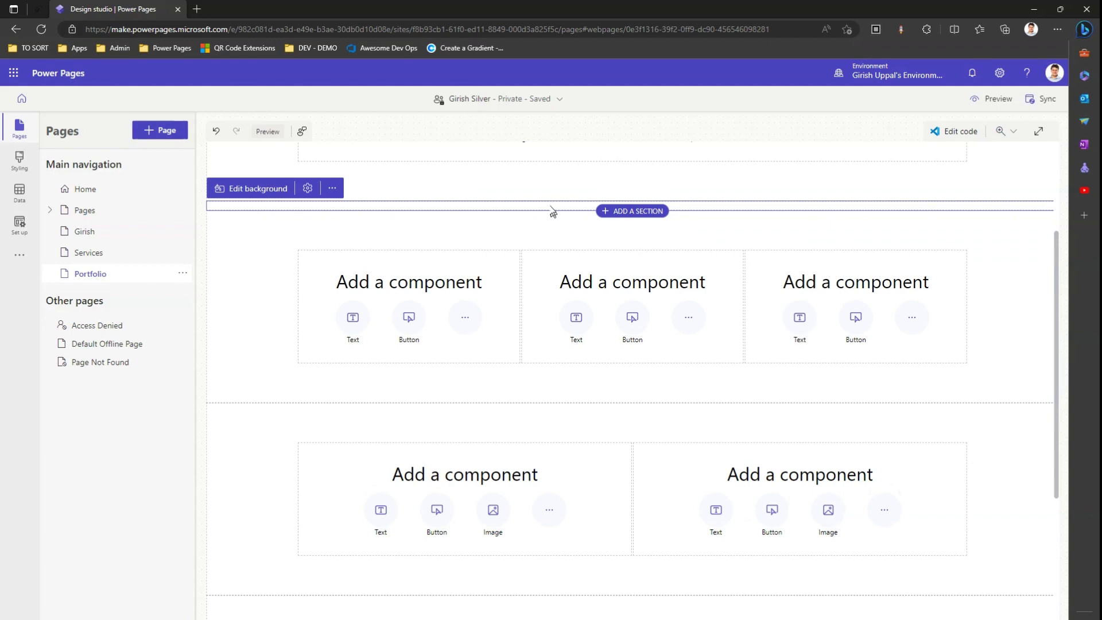
Duplicate the spacer and move the copy down below the three-column section.
left_click(332, 189)
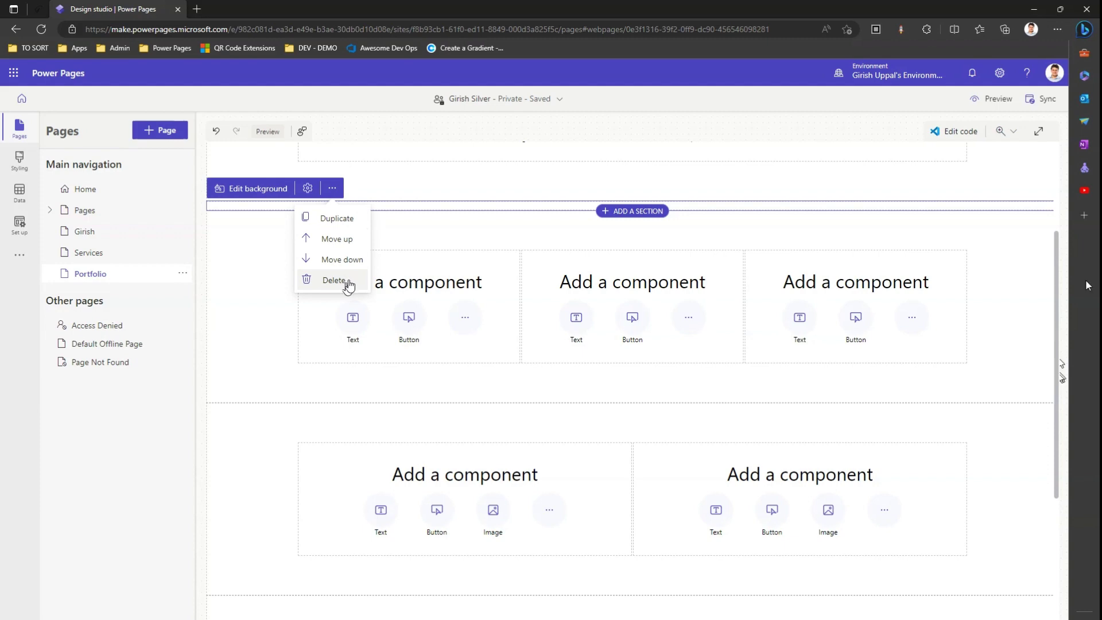
left_click(337, 225)
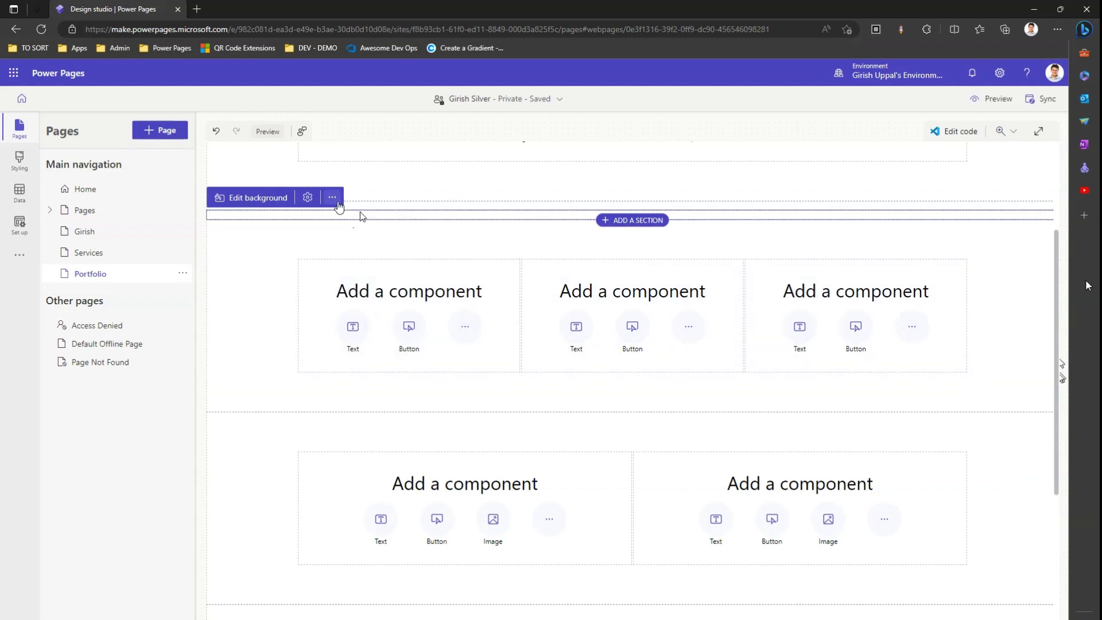
left_click(332, 198)
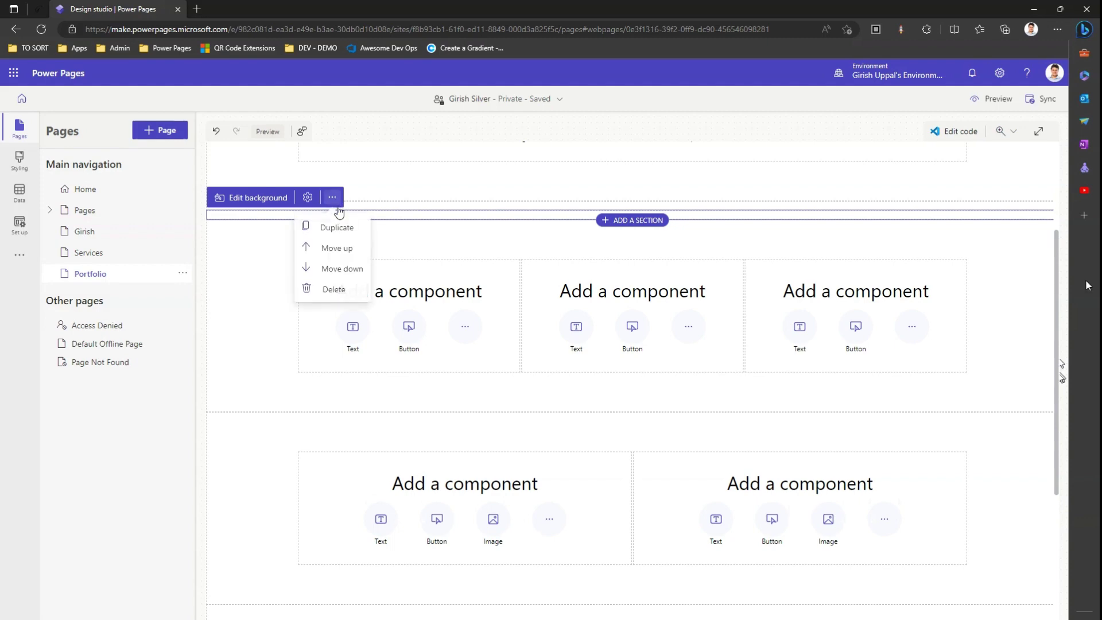
left_click(343, 270)
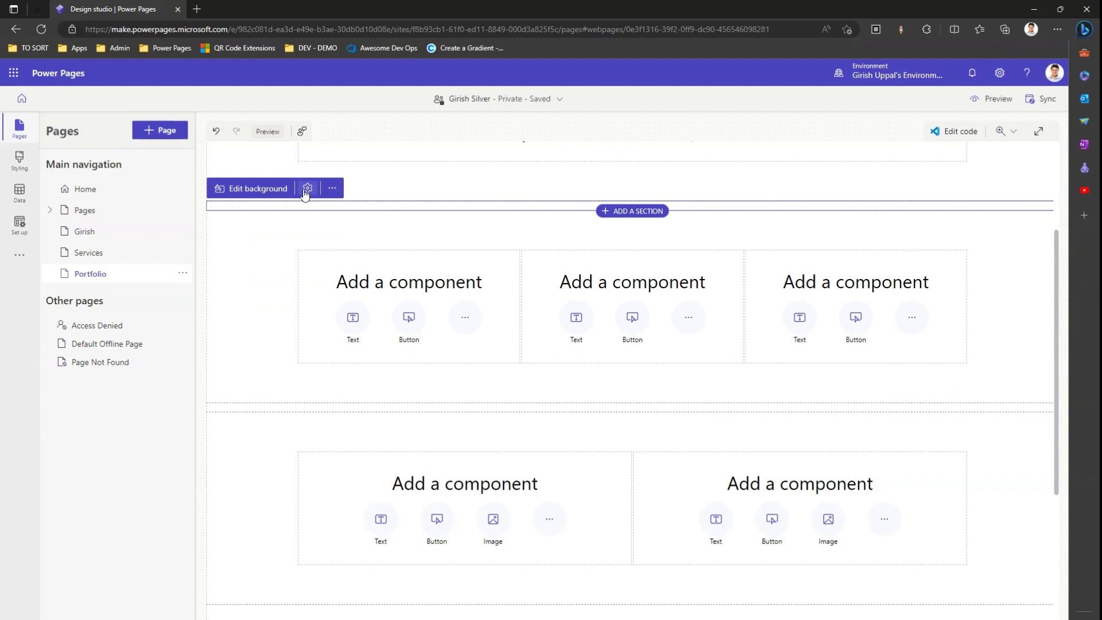
Fill the spacer above the three-column section with the medium blue from More colors, and the one below with the blue brand color.
left_click(258, 189)
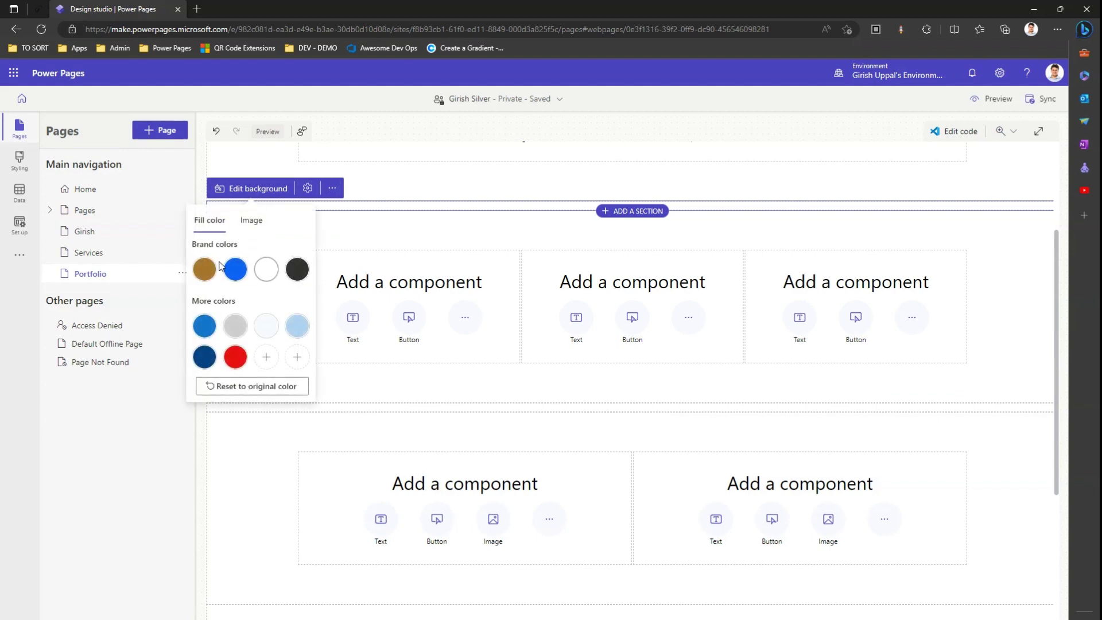
left_click(204, 328)
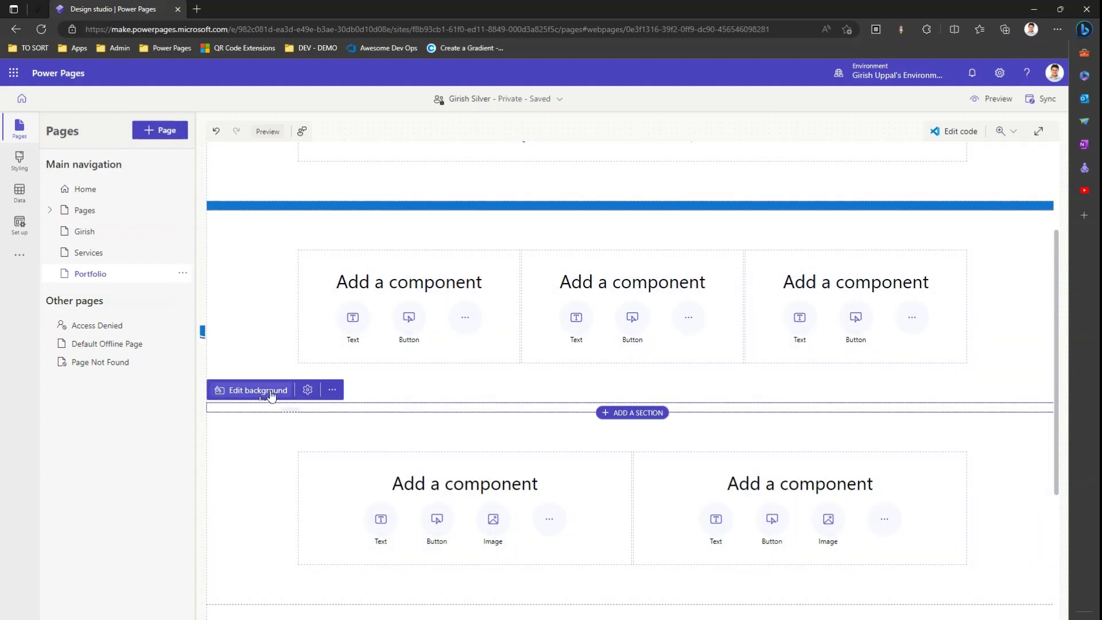
left_click(267, 390)
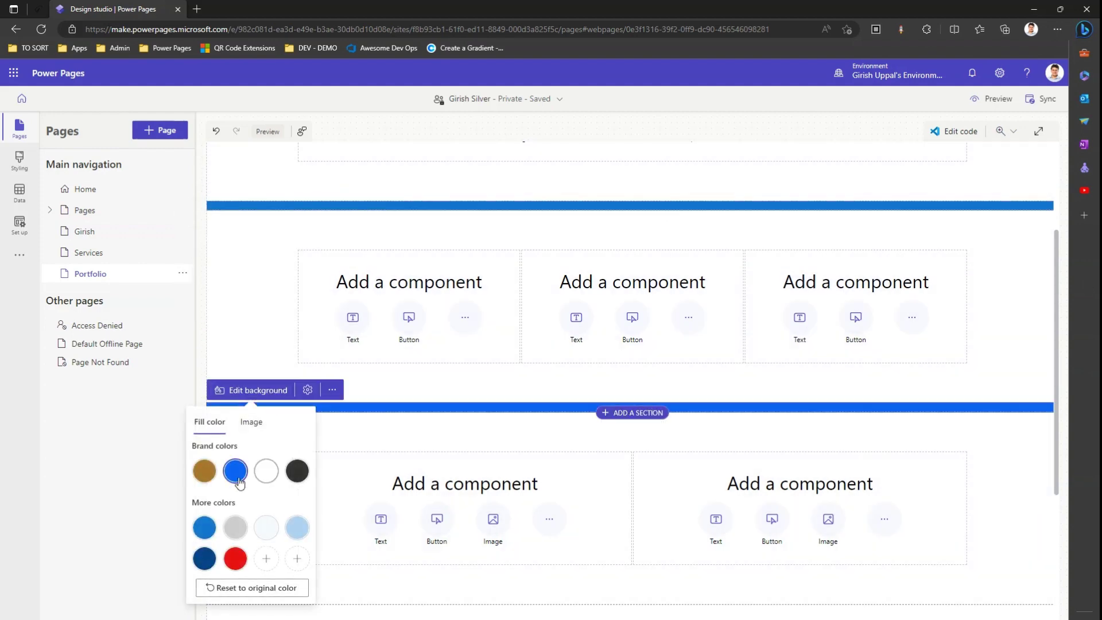
Fill the spacer below the three-column section with the medium blue from More colors, and duplicate that spacer twice.
left_click(204, 527)
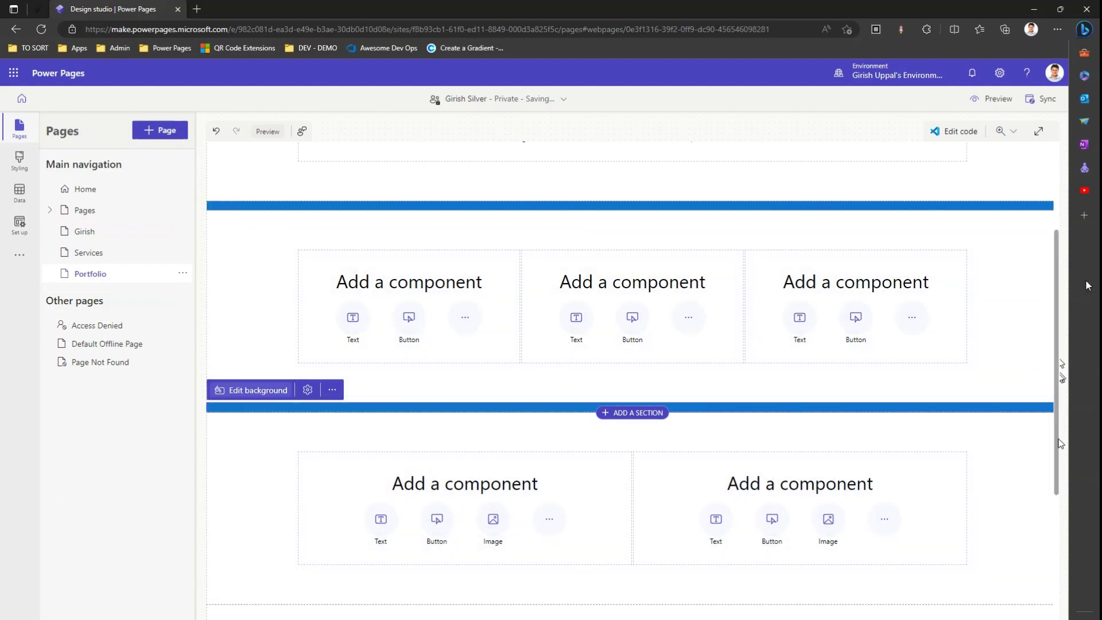
left_click(332, 392)
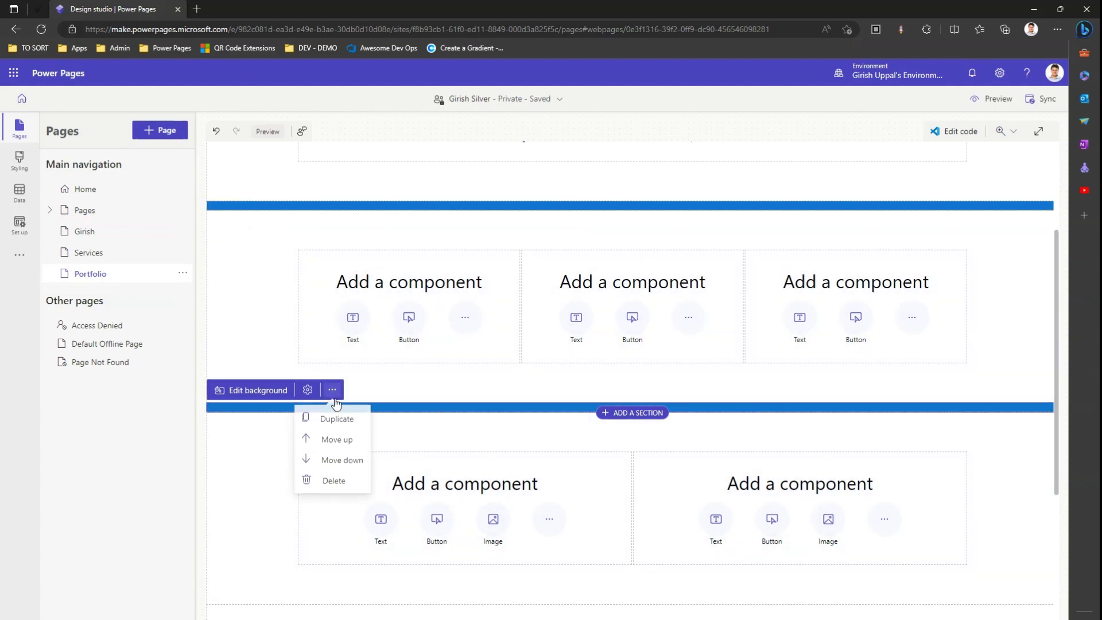
left_click(332, 391)
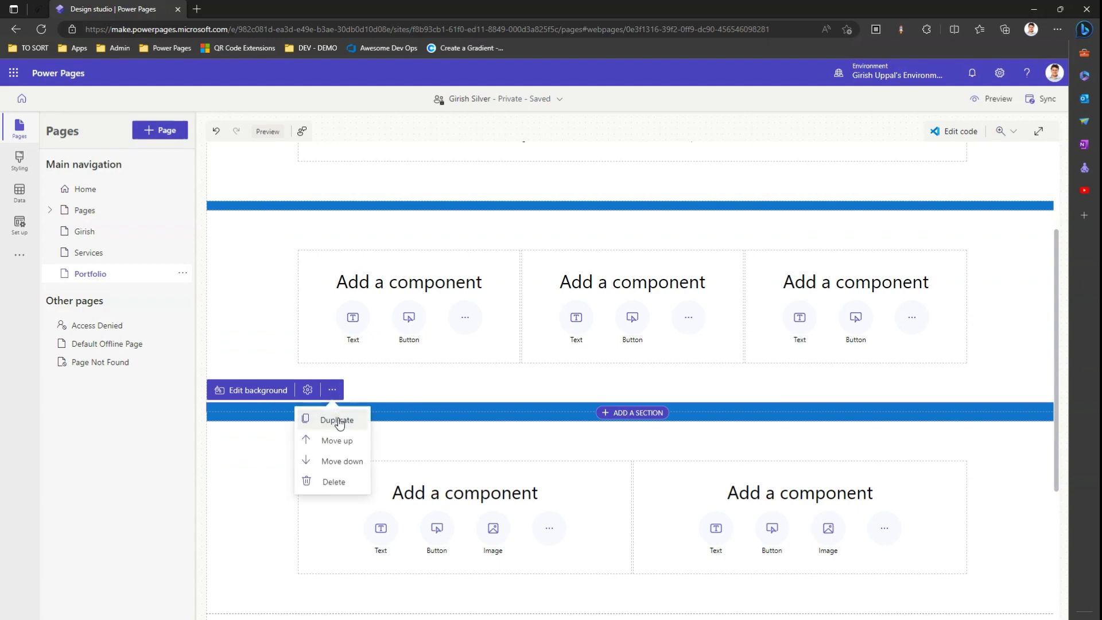
left_click(339, 421)
Move one spacer copy directly below the two-column section and the other below the last section of the page.
scroll(1061, 485, "down", 3)
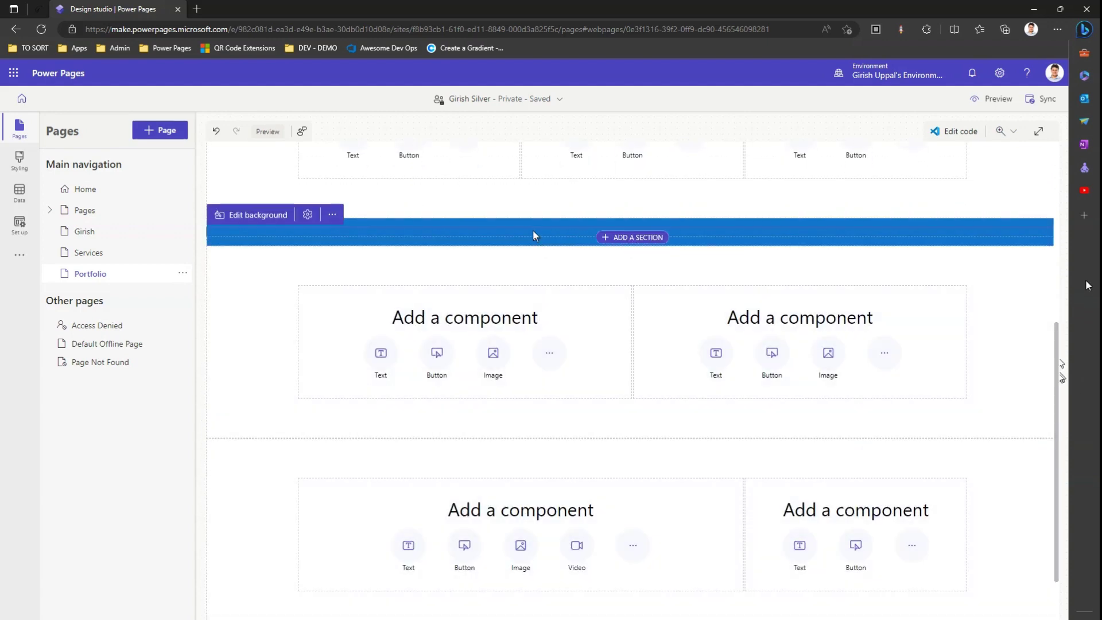
left_click_drag(533, 236, 507, 436)
left_click_drag(557, 242, 562, 618)
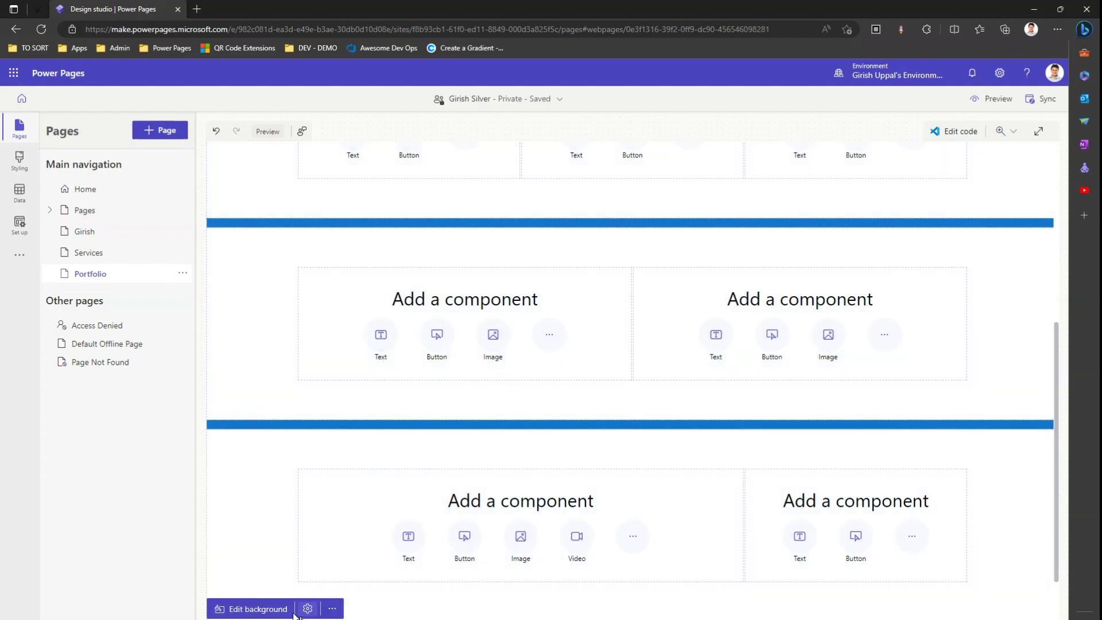
Fill the bottom spacer with the red #e81010 from More colors.
left_click(257, 610)
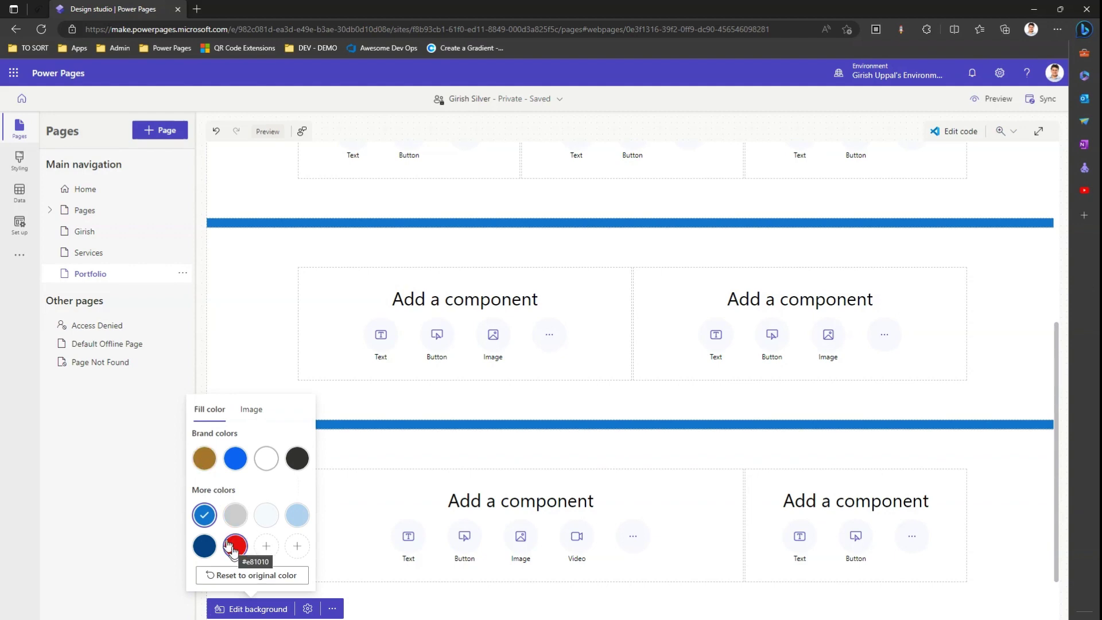
left_click(389, 564)
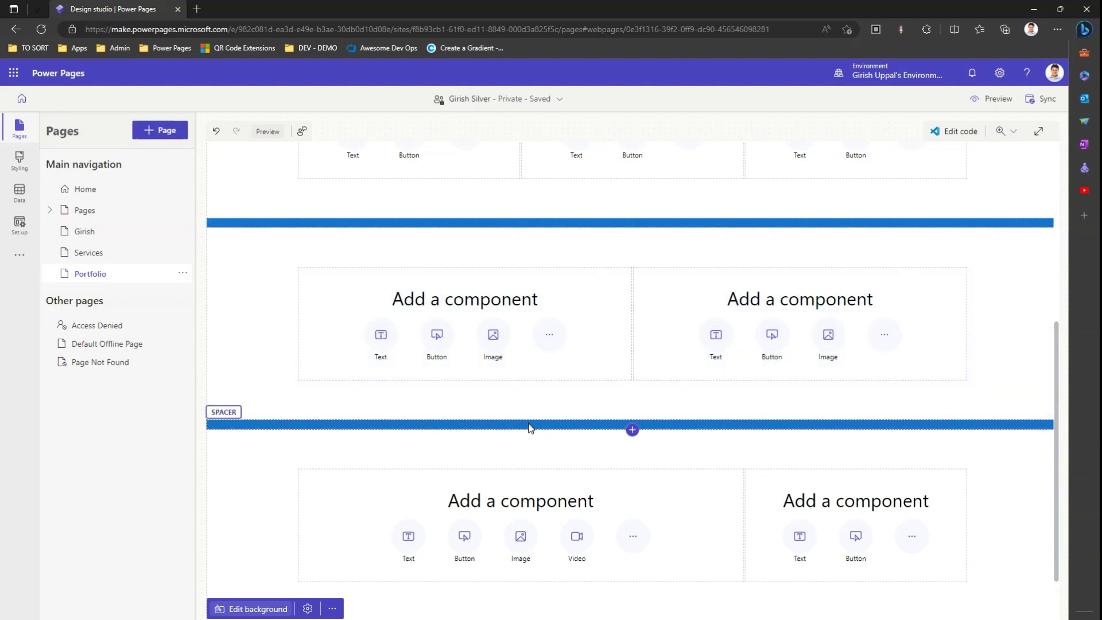
Set Product image 1.png from the media library as the background image of the spacer below the two-column section.
left_click(529, 427)
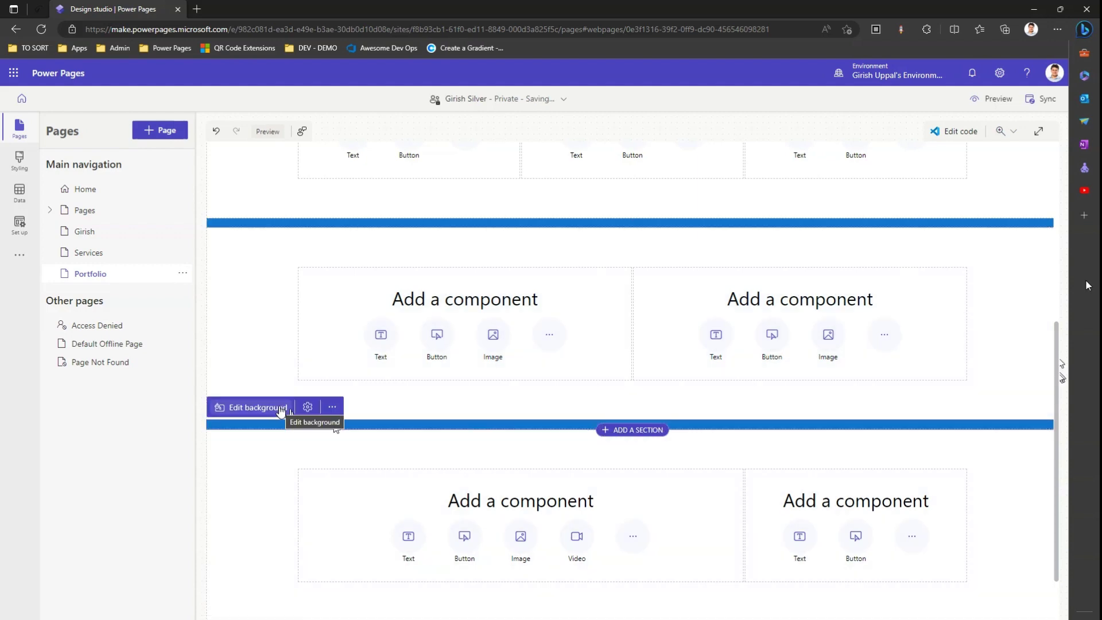
left_click(280, 409)
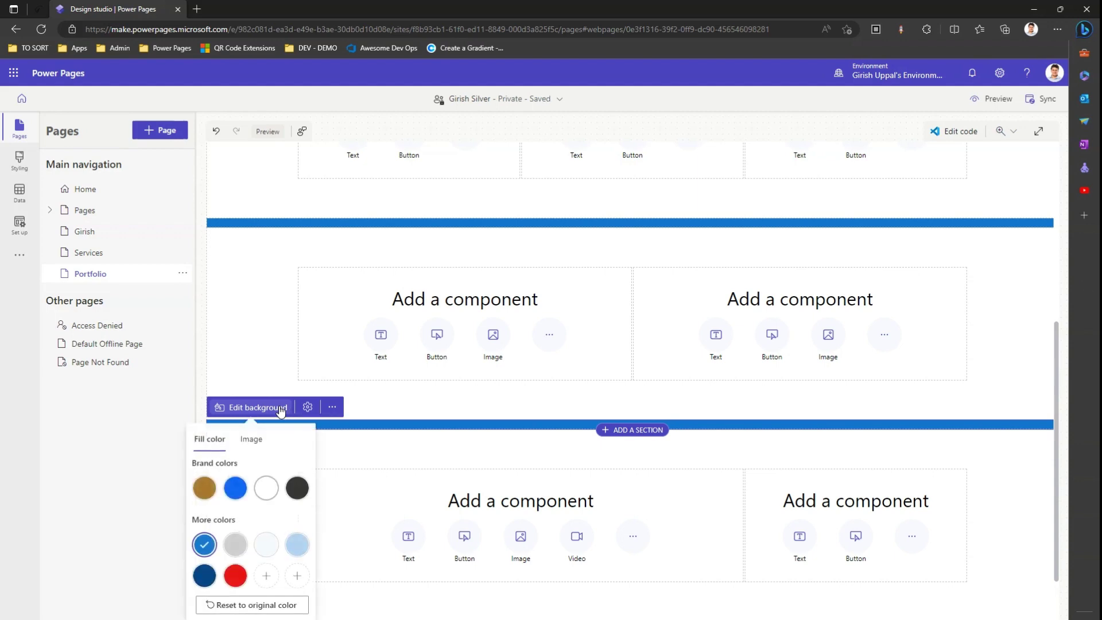
left_click(256, 440)
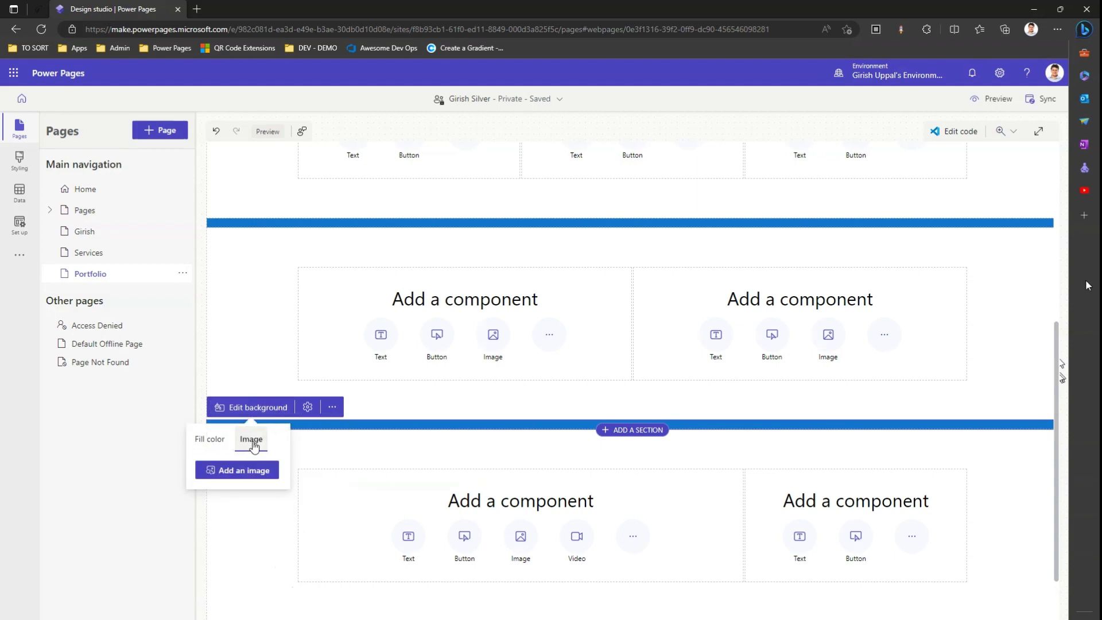
left_click(245, 471)
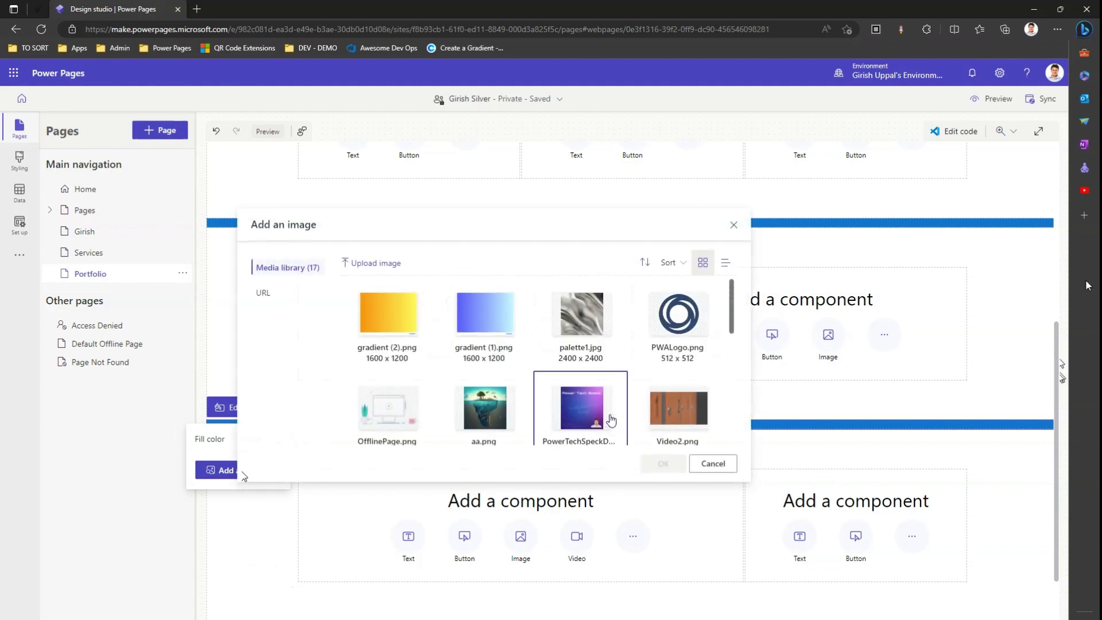
left_click_drag(732, 321, 726, 377)
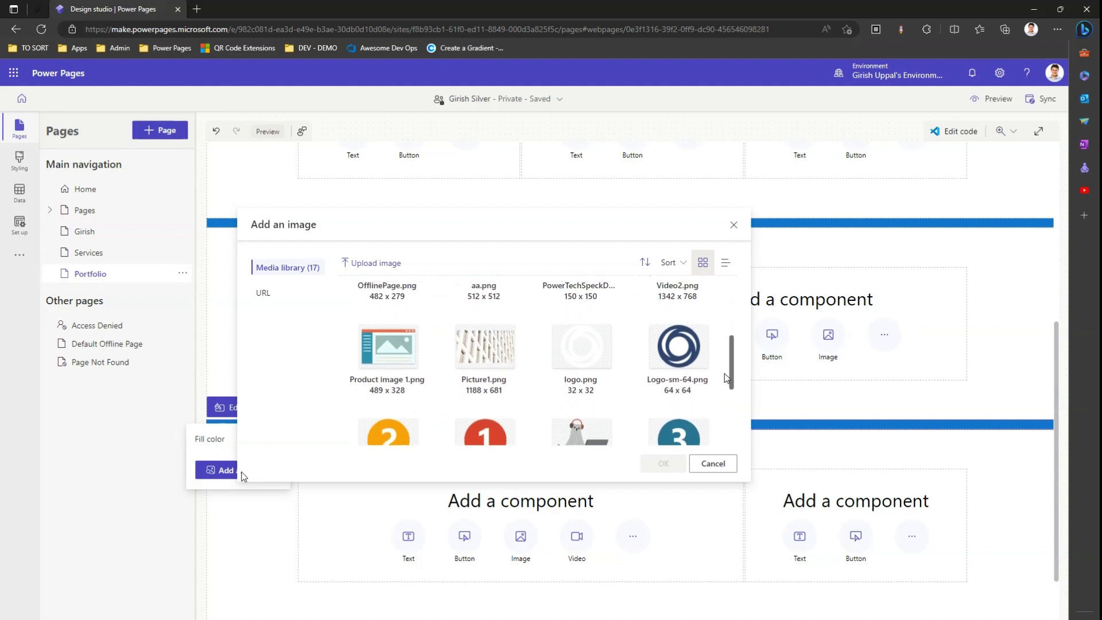
left_click(425, 352)
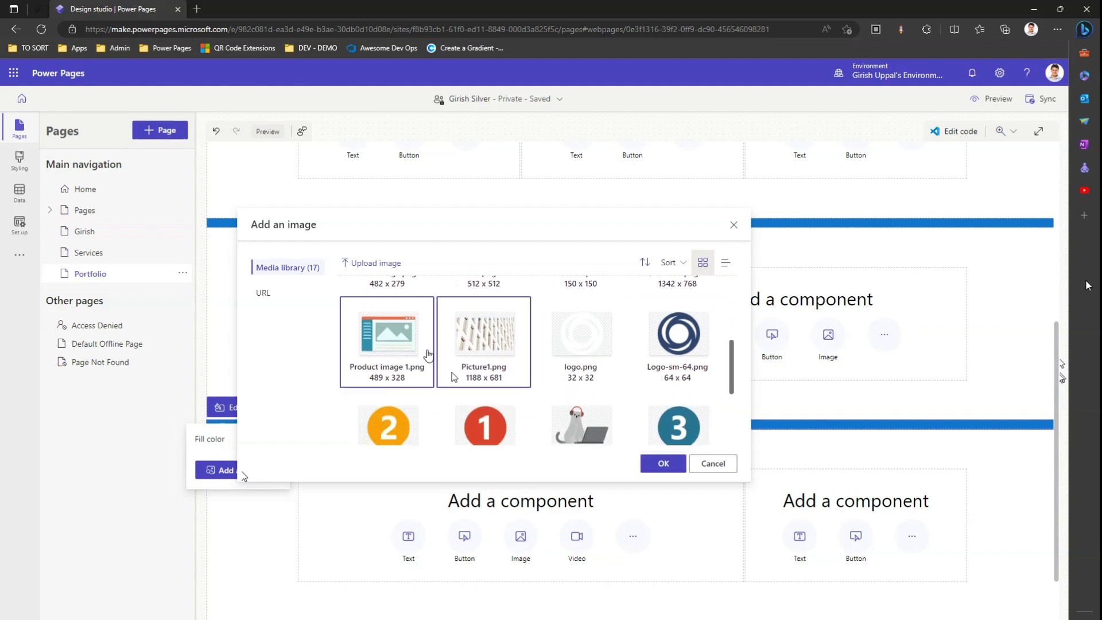
left_click(663, 463)
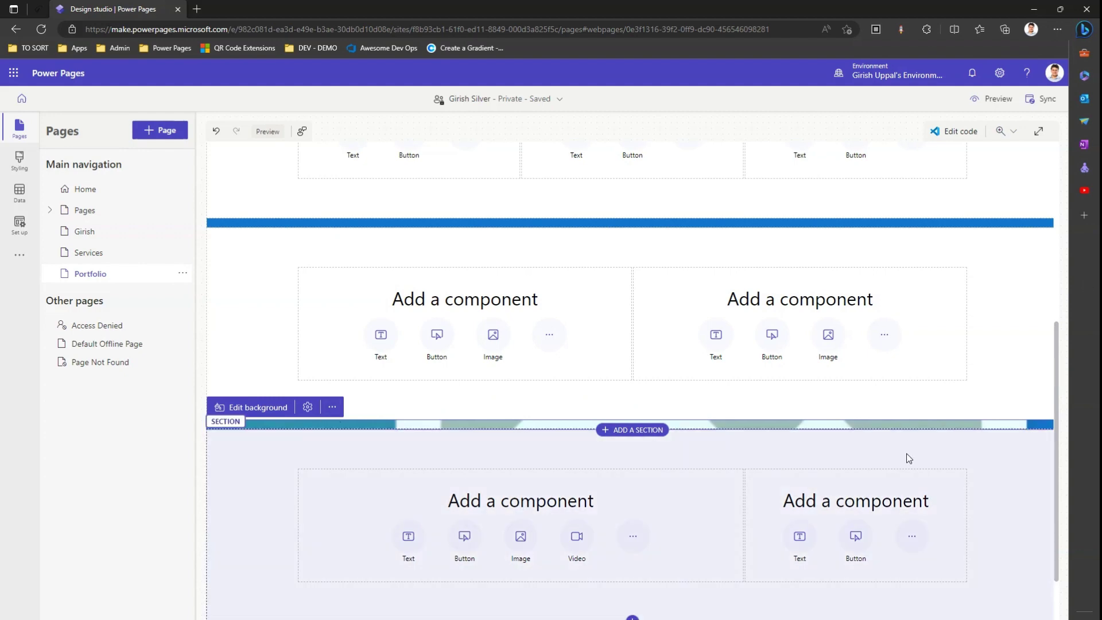
Add the text "This is an awesome text" to the first column of the three-column section and center it.
left_click_drag(1059, 402, 1044, 198)
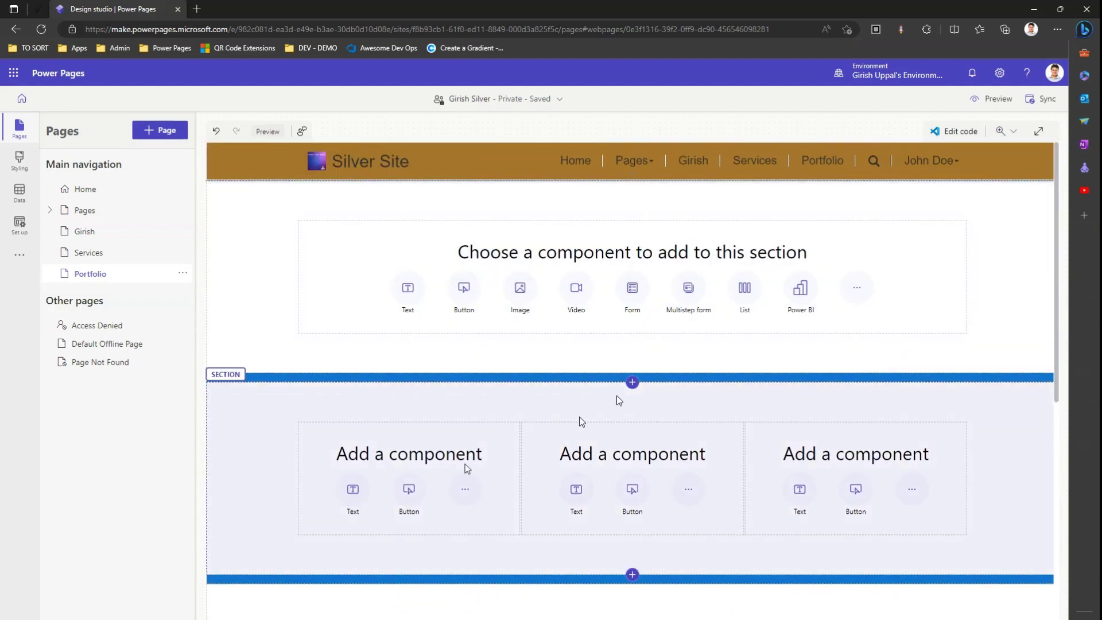
left_click(565, 401)
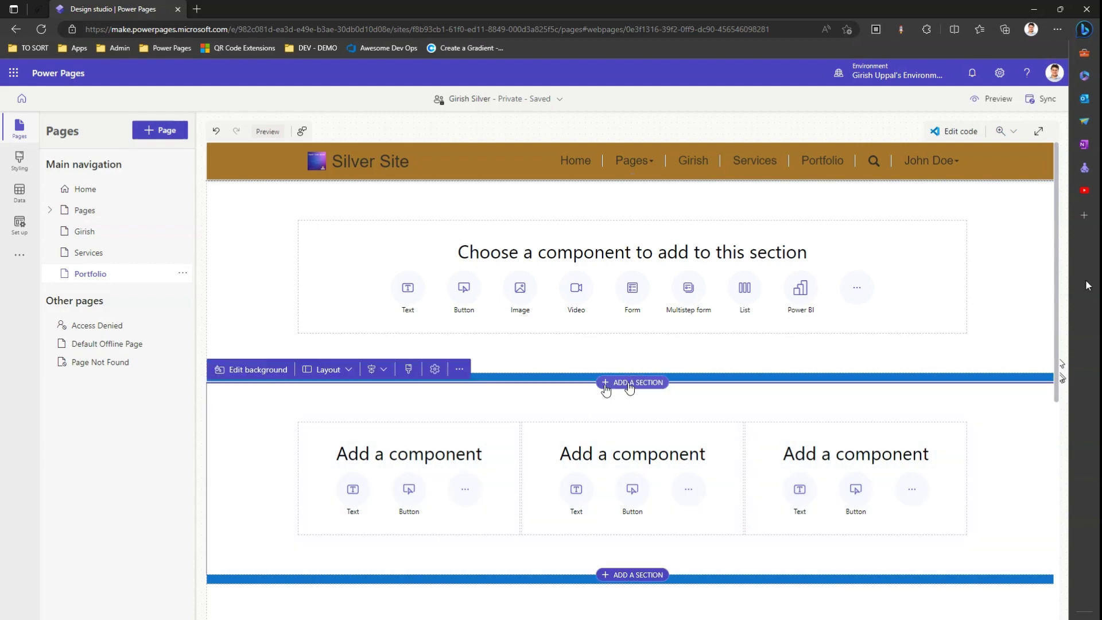
left_click(353, 490)
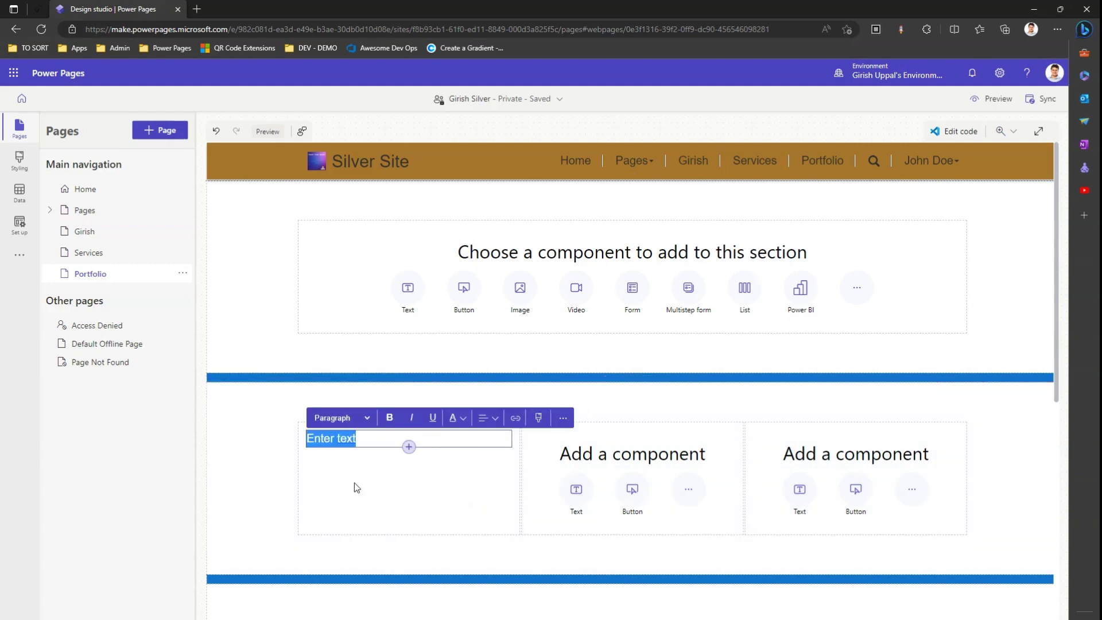
type("This is an awesome text")
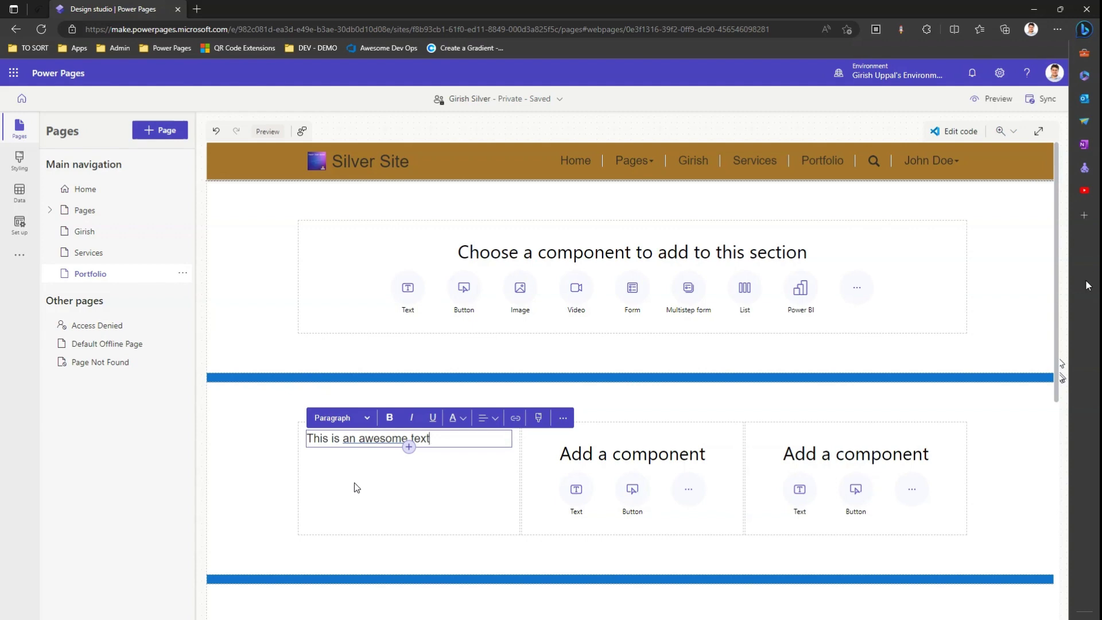
left_click(453, 438)
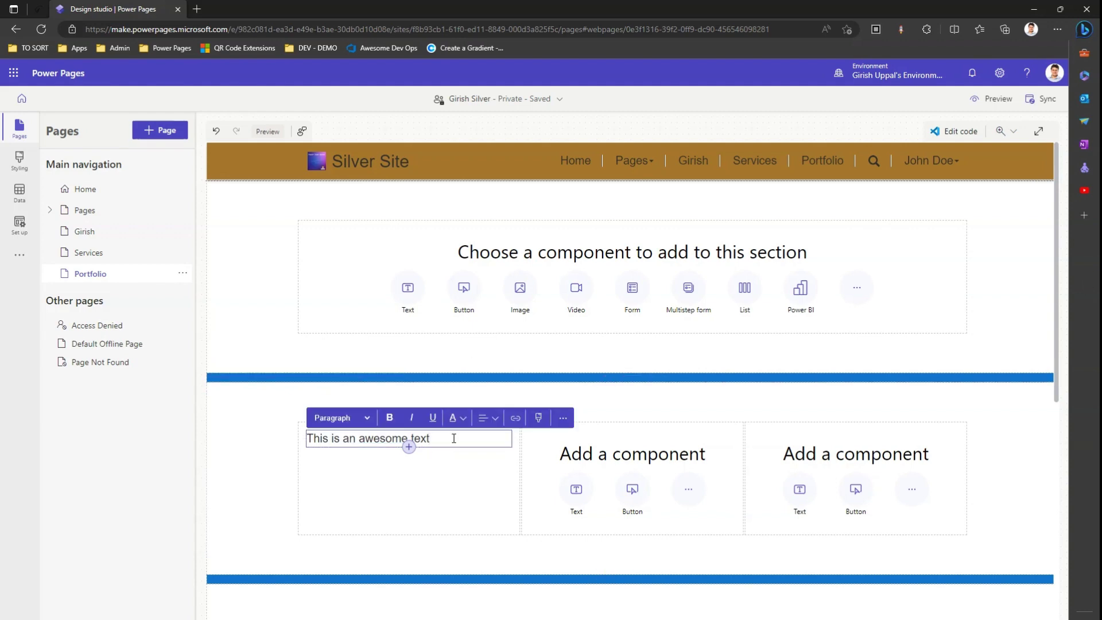
left_click(491, 419)
left_click(496, 446)
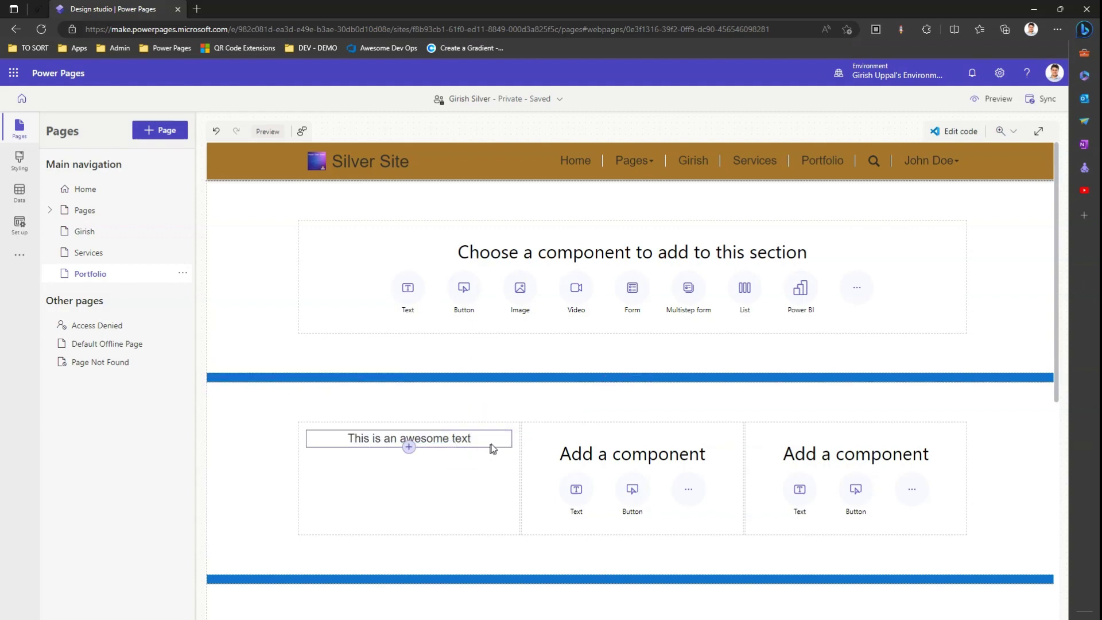
Duplicate the centered text twice and move one copy into each of the section's other two columns.
left_click(562, 420)
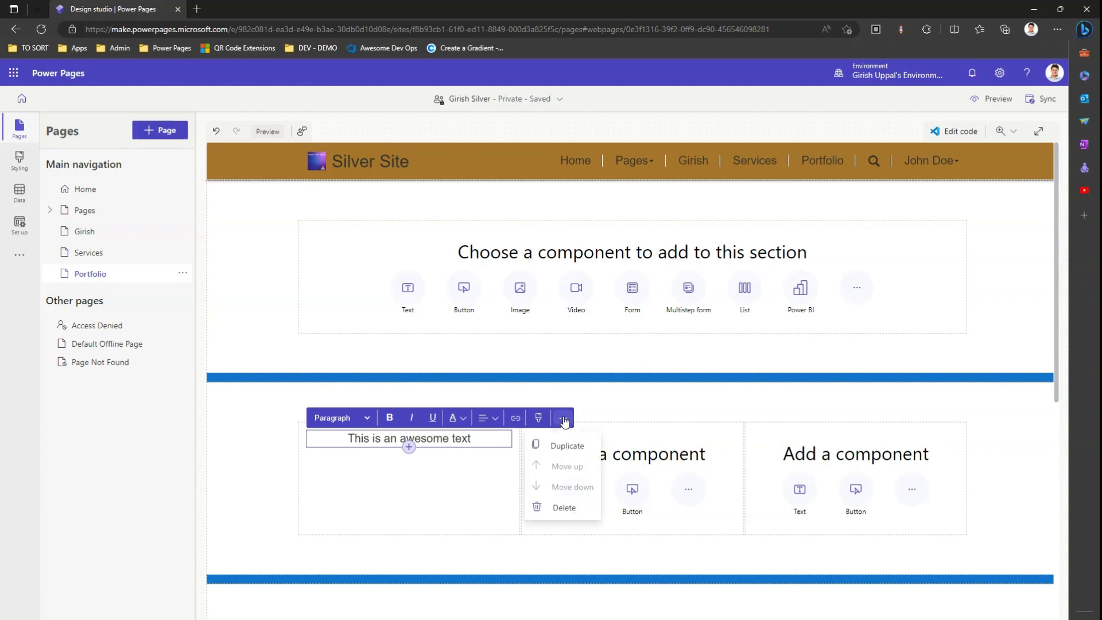
left_click(558, 443)
left_click(562, 440)
left_click(566, 463)
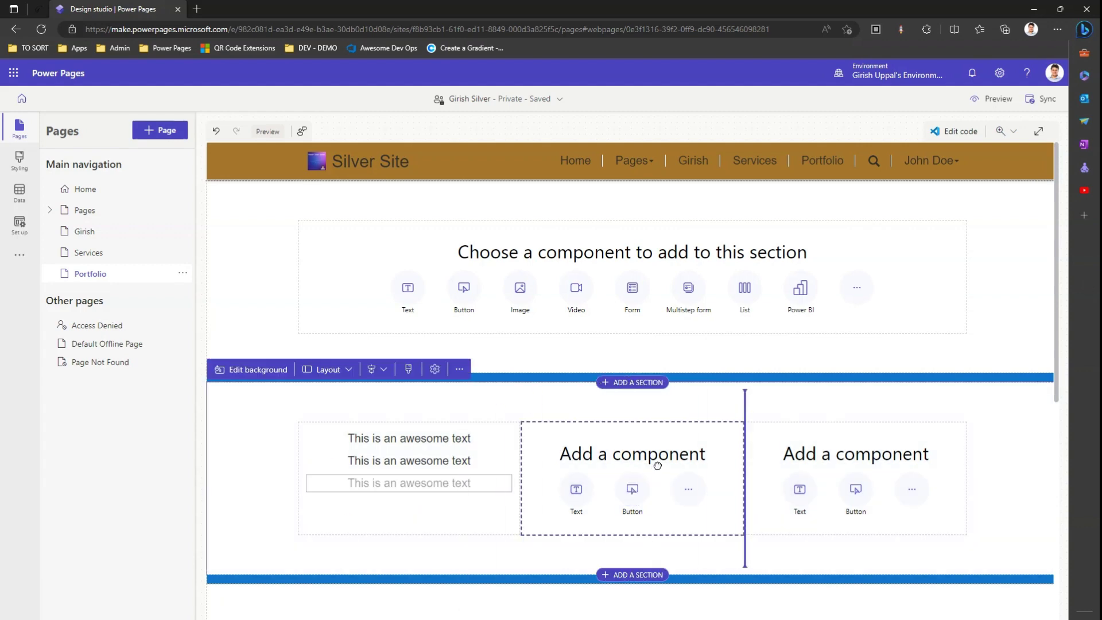
left_click_drag(643, 461, 639, 463)
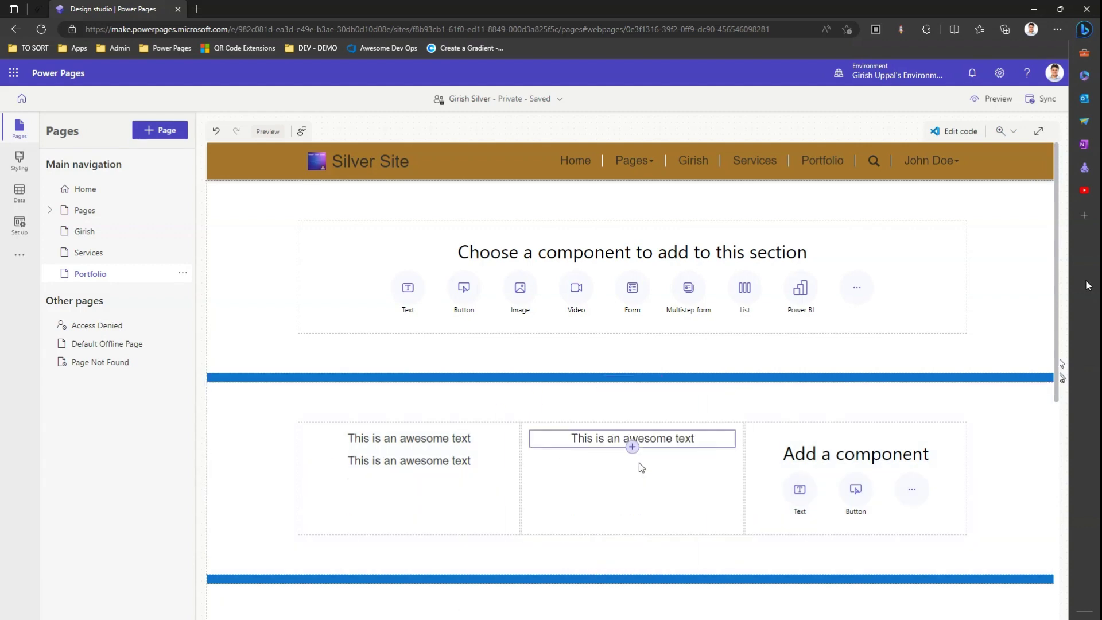
left_click(464, 463)
left_click_drag(463, 468, 479, 475)
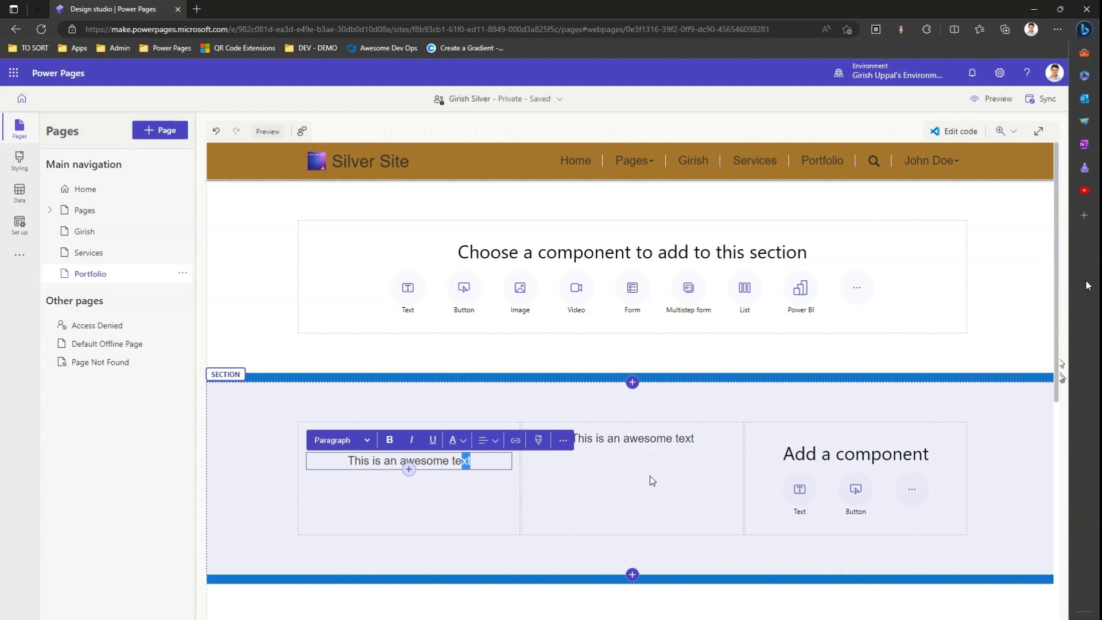
left_click(639, 460)
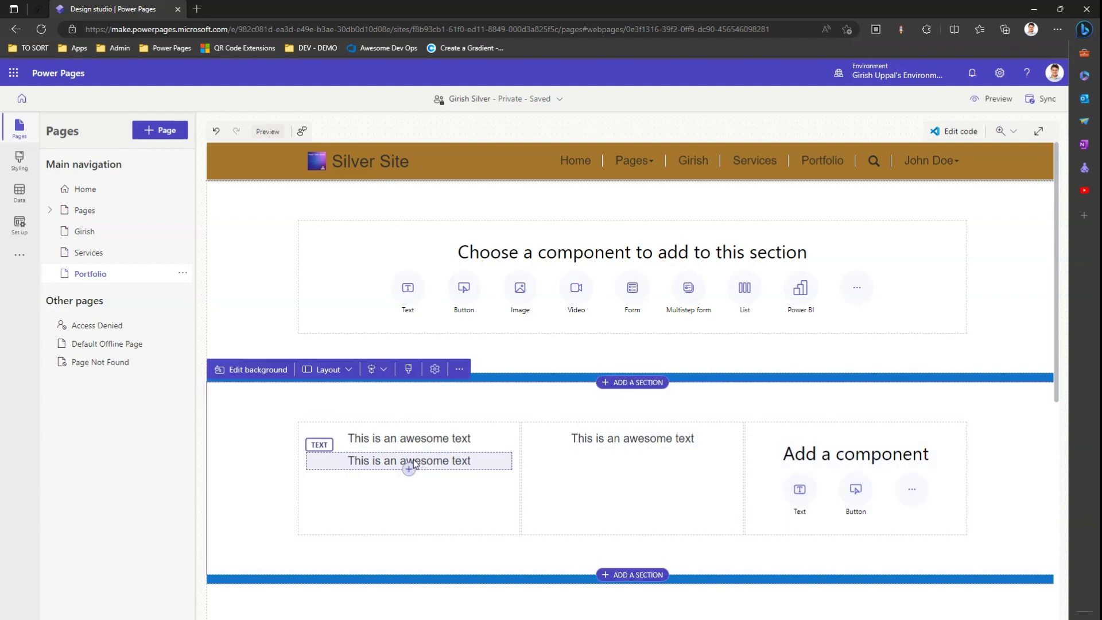
left_click_drag(412, 464, 820, 447)
Try the blue and white brand colors on the section holding the three texts, and fill it with the dark brand color.
left_click(595, 472)
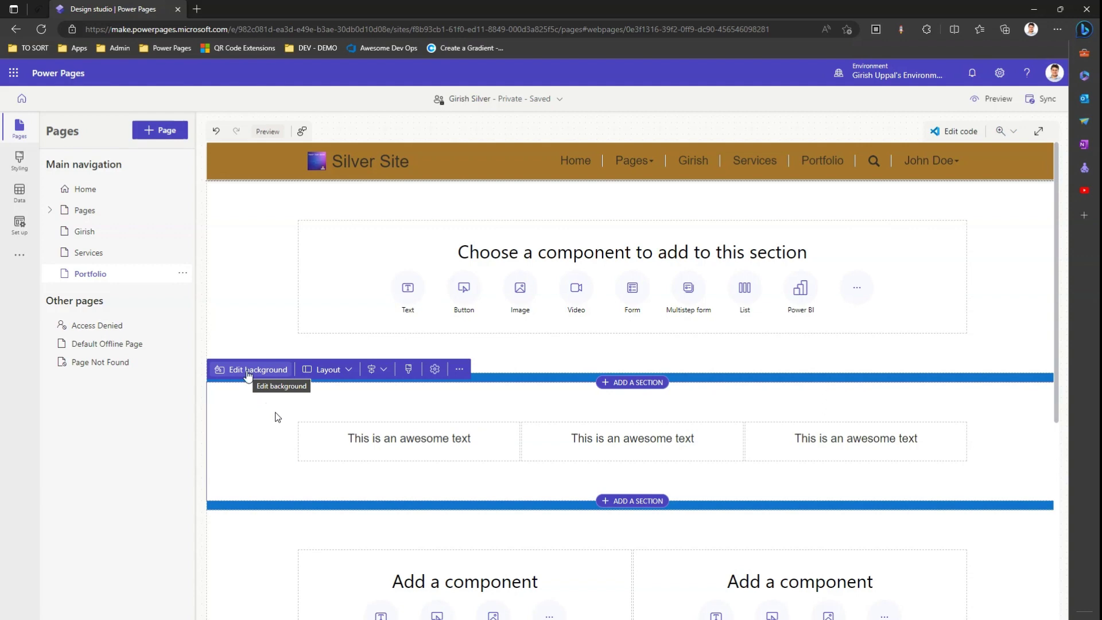
left_click(248, 374)
left_click(230, 452)
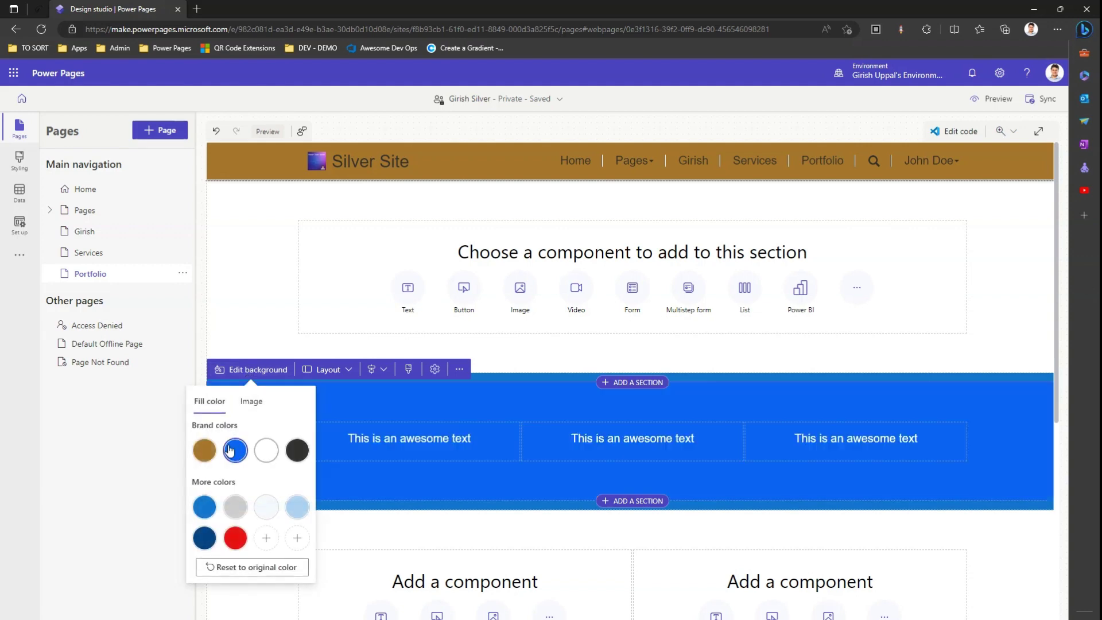
left_click(266, 450)
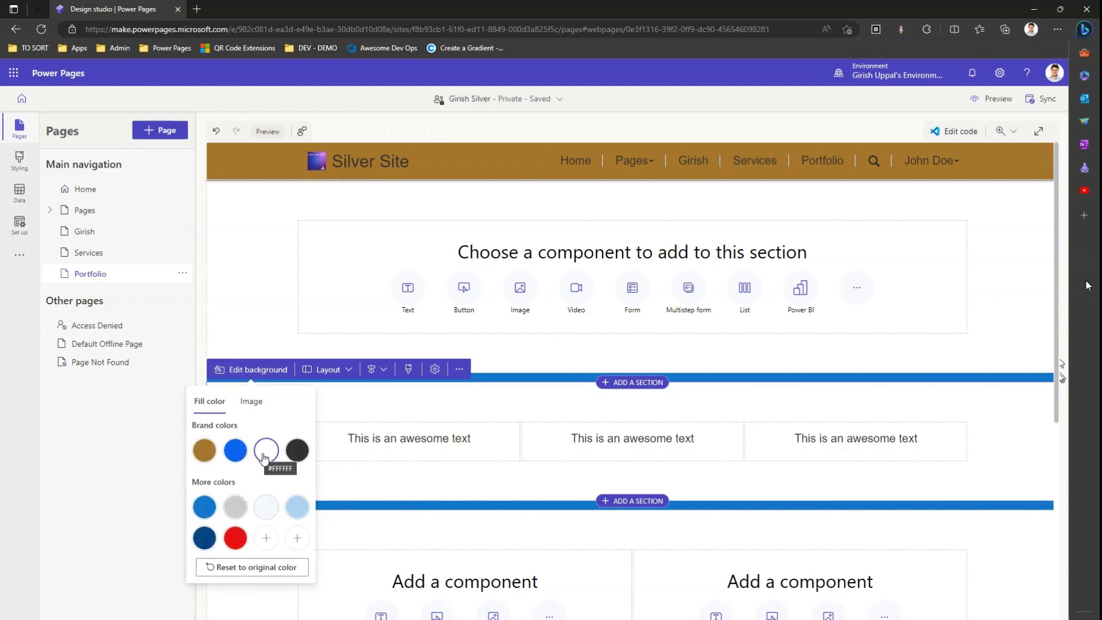
left_click(292, 453)
left_click(202, 539)
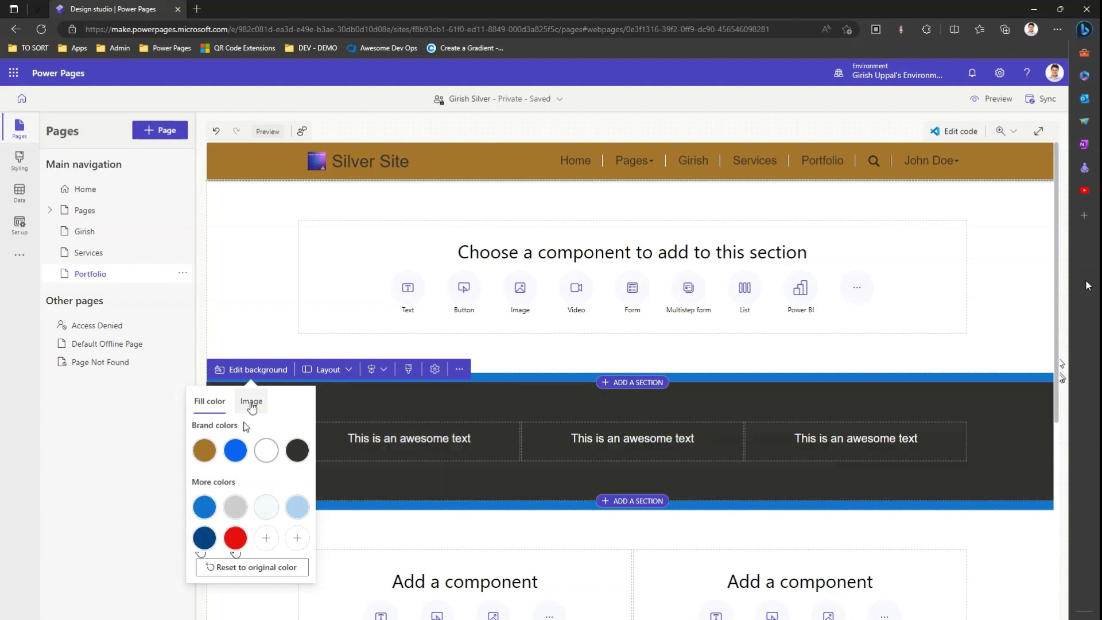
Set gradient (2).png from the media library as the background image of the three-column text section.
left_click(252, 404)
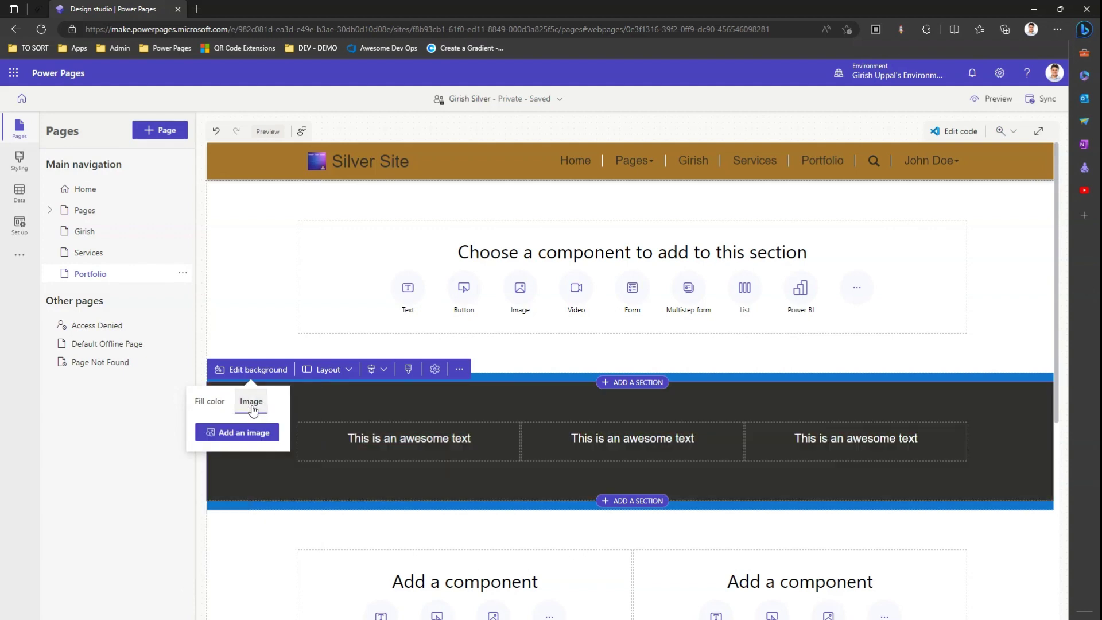
left_click(249, 435)
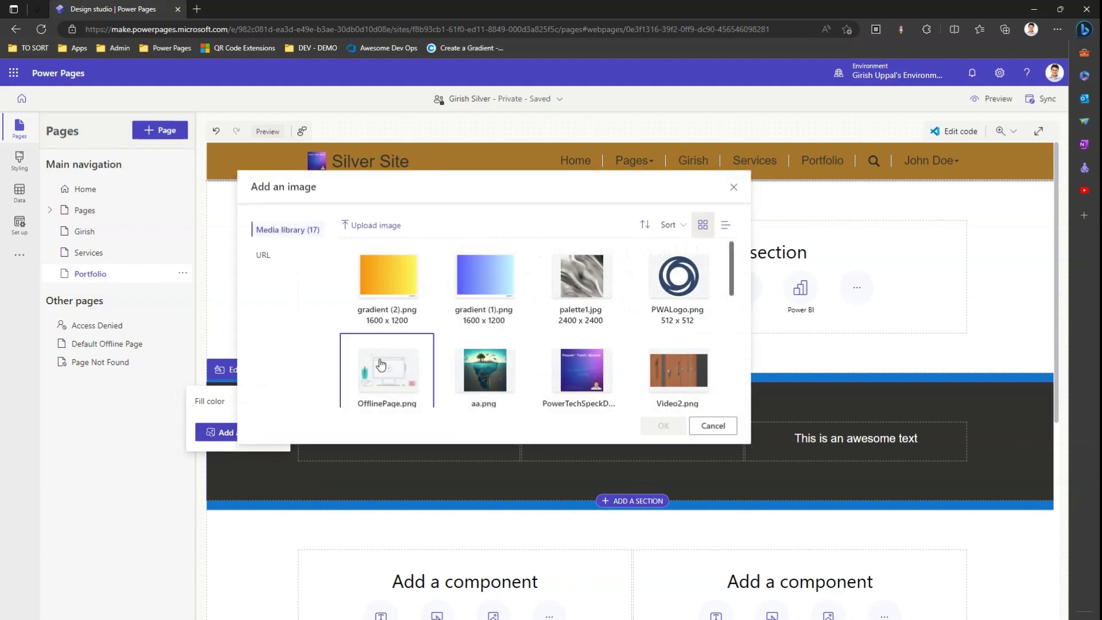
left_click(388, 274)
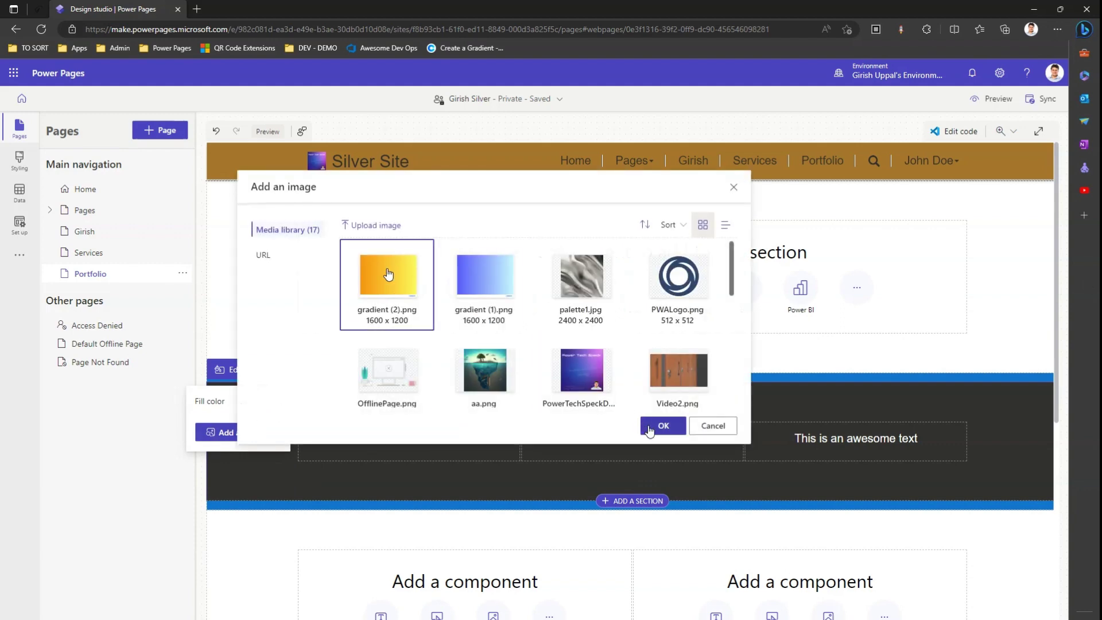
left_click(661, 426)
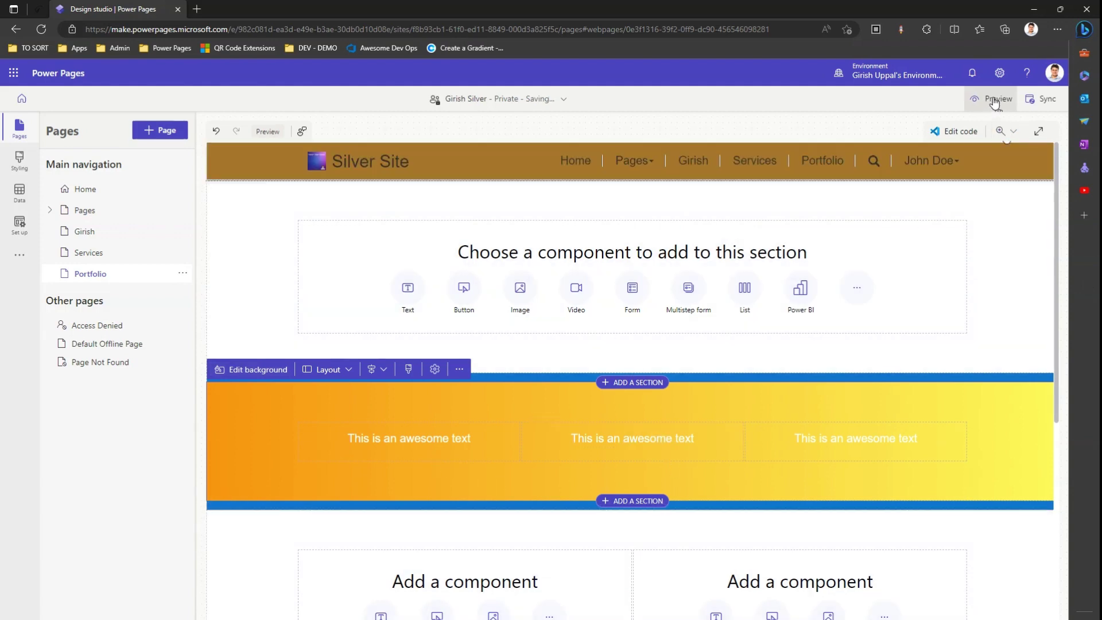
Preview the Portfolio page on desktop to check its sections and spacers, and return to the design studio.
left_click(993, 98)
left_click(976, 133)
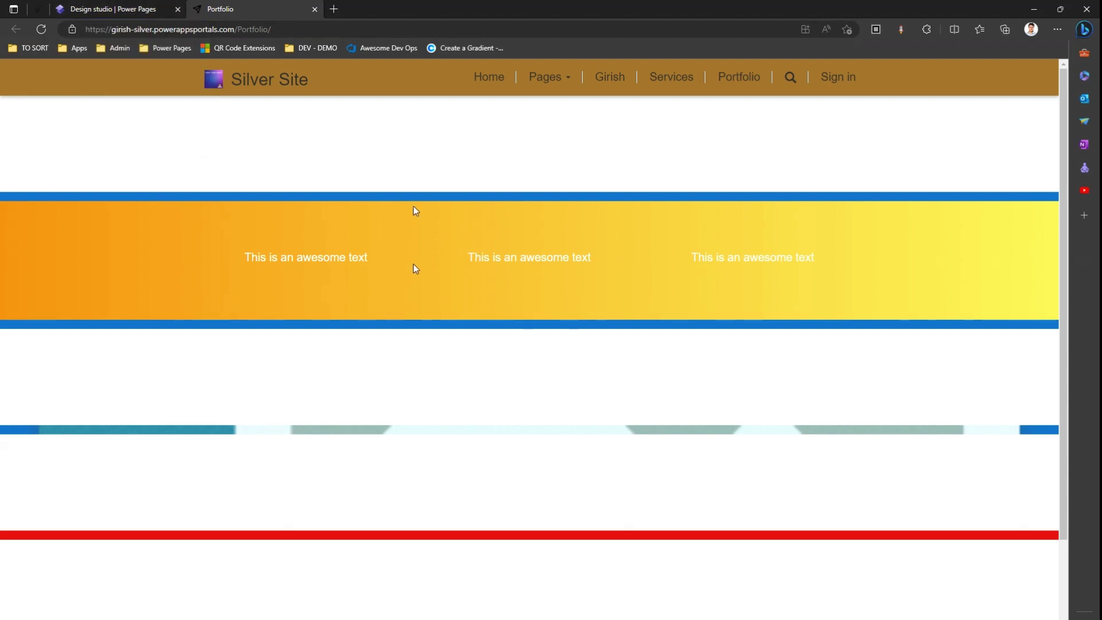
left_click(136, 9)
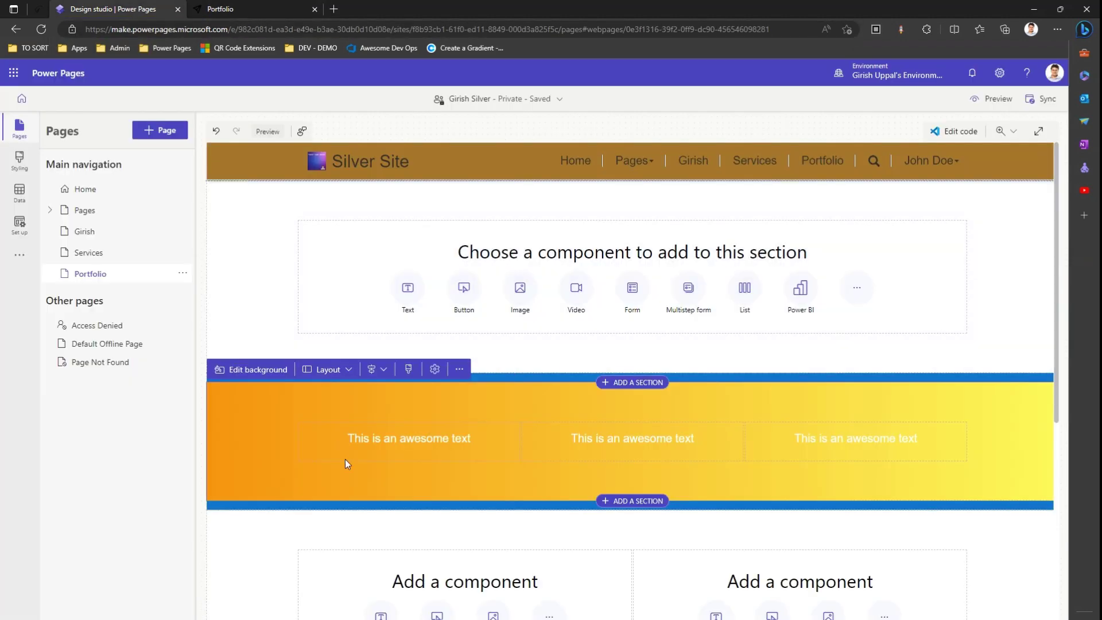
Remove the background image from the spacer below the two-column section and fill the spacer with the blue brand color.
left_click_drag(1059, 367, 986, 474)
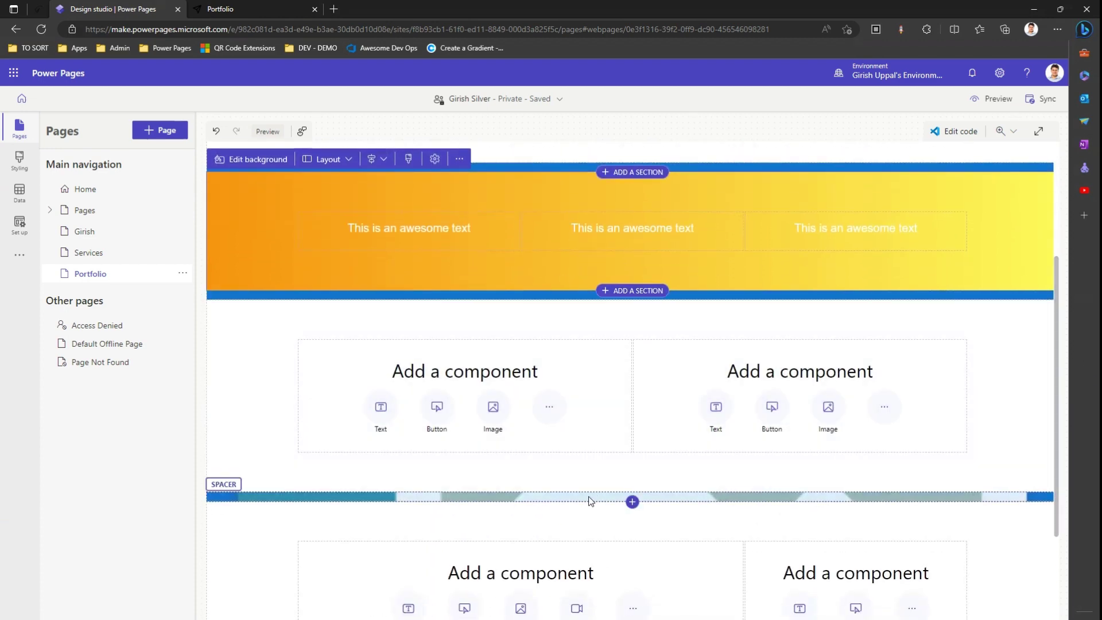
left_click(254, 502)
left_click(332, 480)
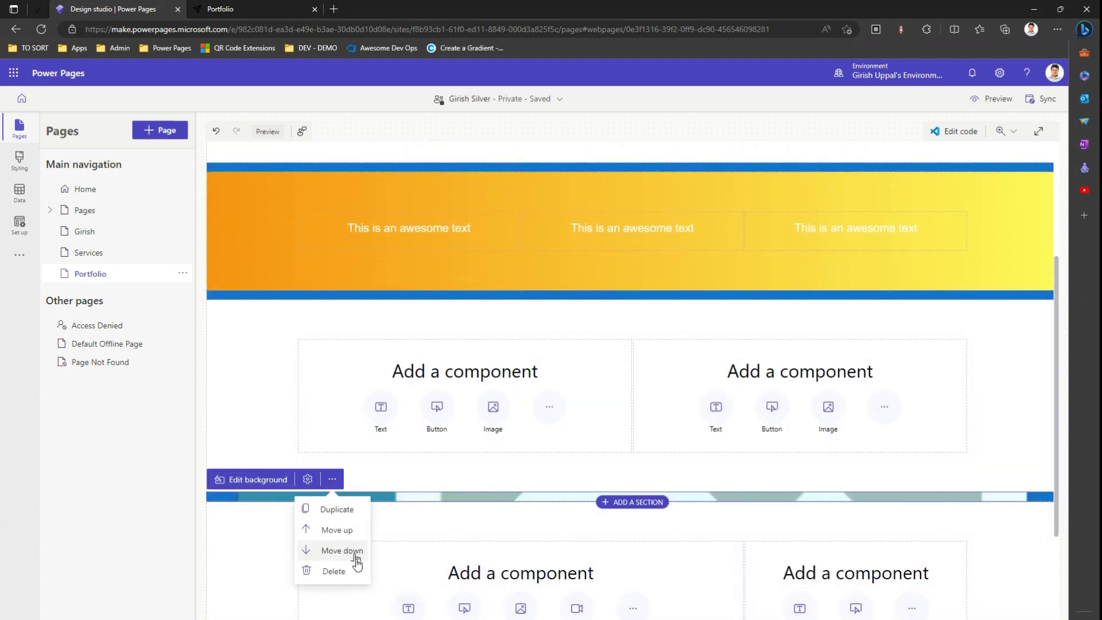
left_click(253, 479)
left_click(190, 250)
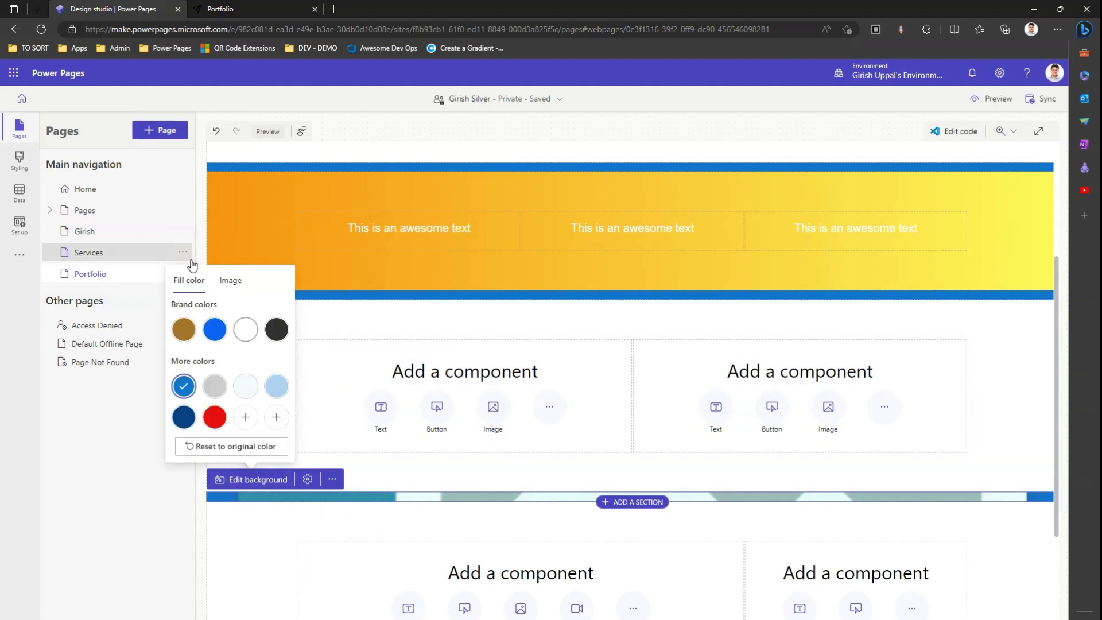
left_click(230, 280)
left_click(257, 327)
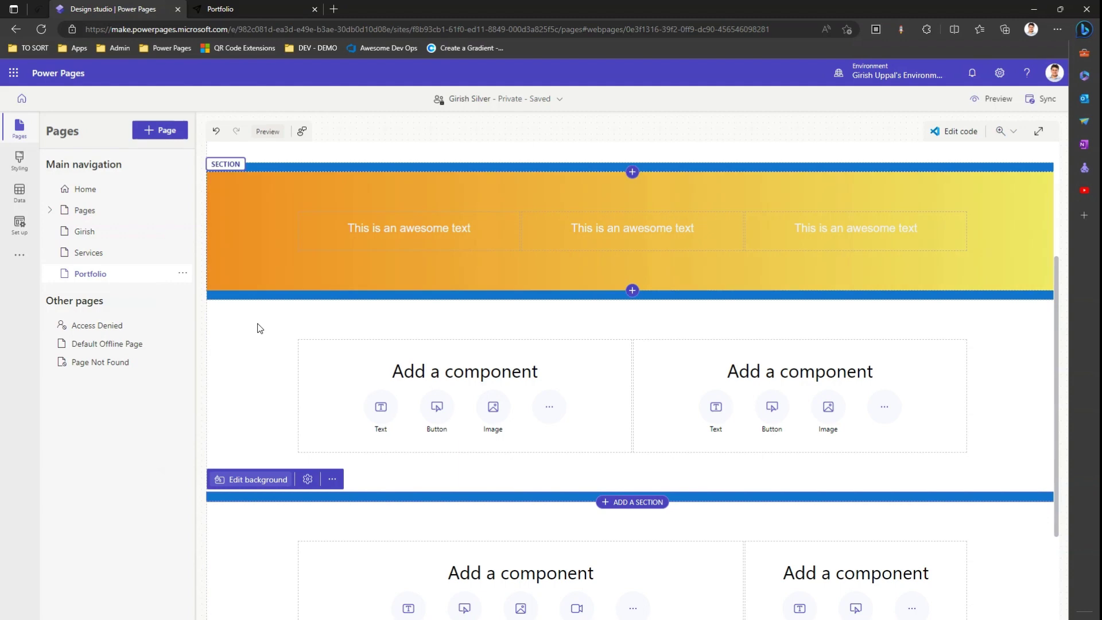
left_click(267, 479)
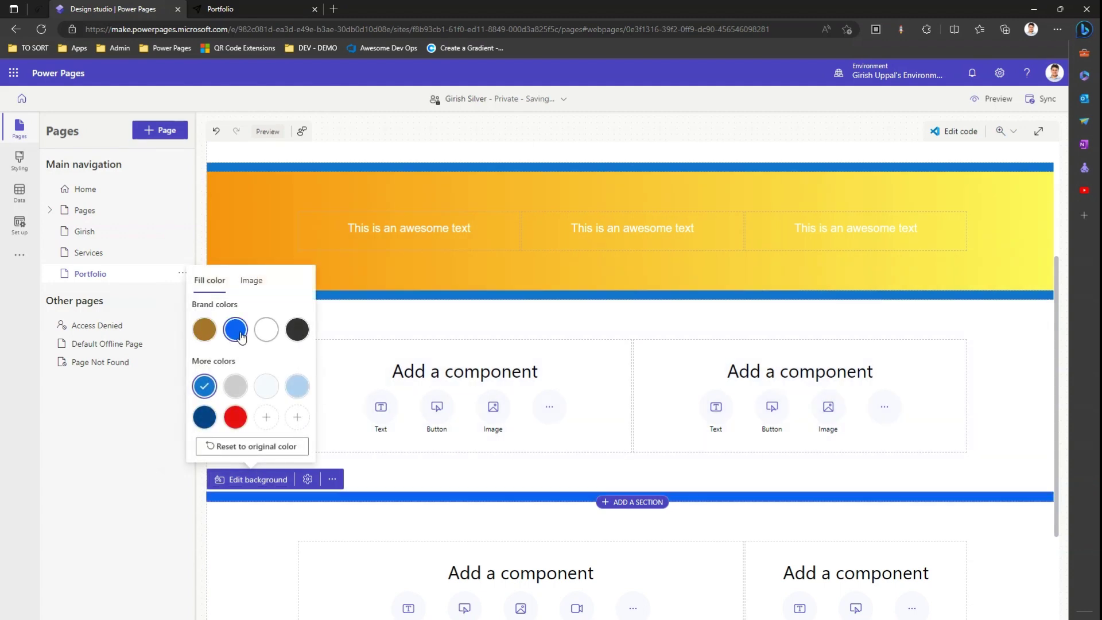
left_click(352, 479)
Set gradient (1).png from the media library as the background image of the two-column section.
left_click(270, 371)
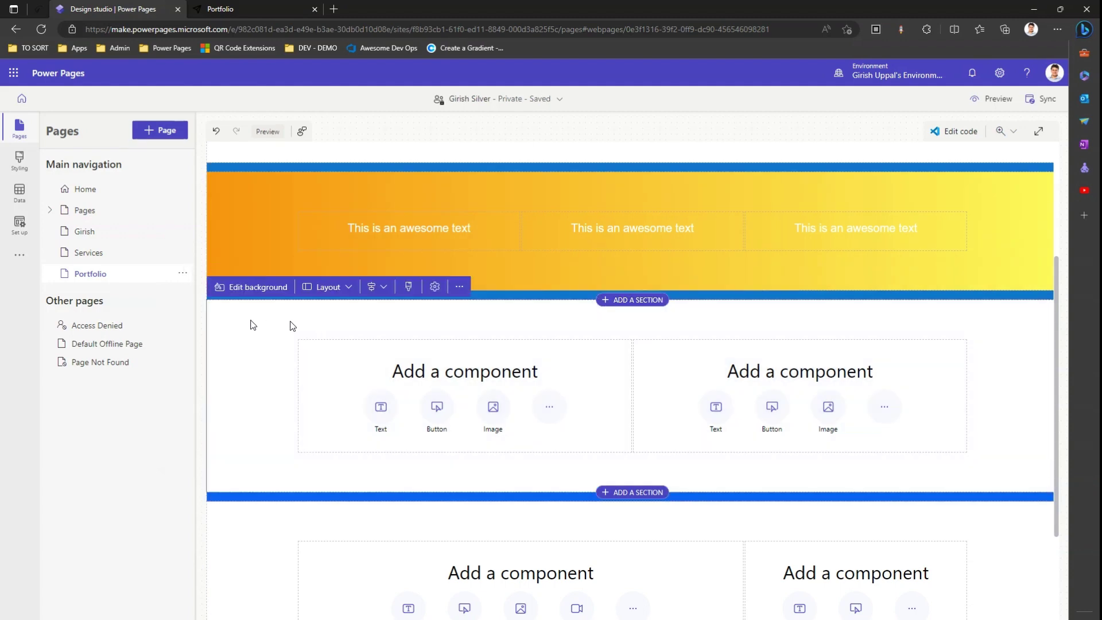
left_click(253, 287)
left_click(250, 319)
left_click(248, 350)
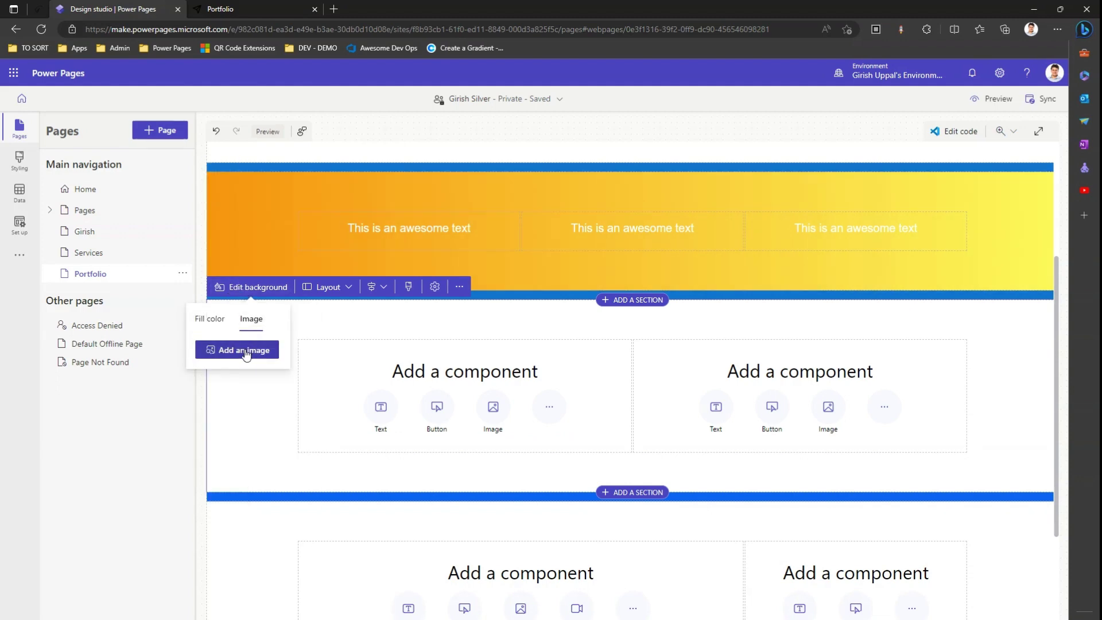
left_click(464, 453)
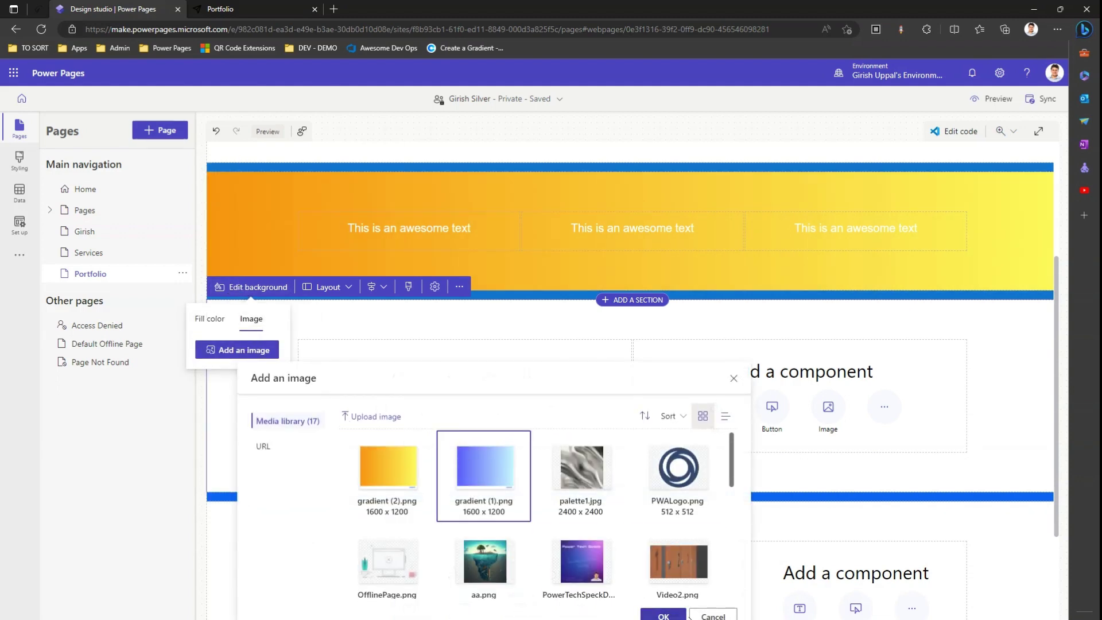
left_click(663, 616)
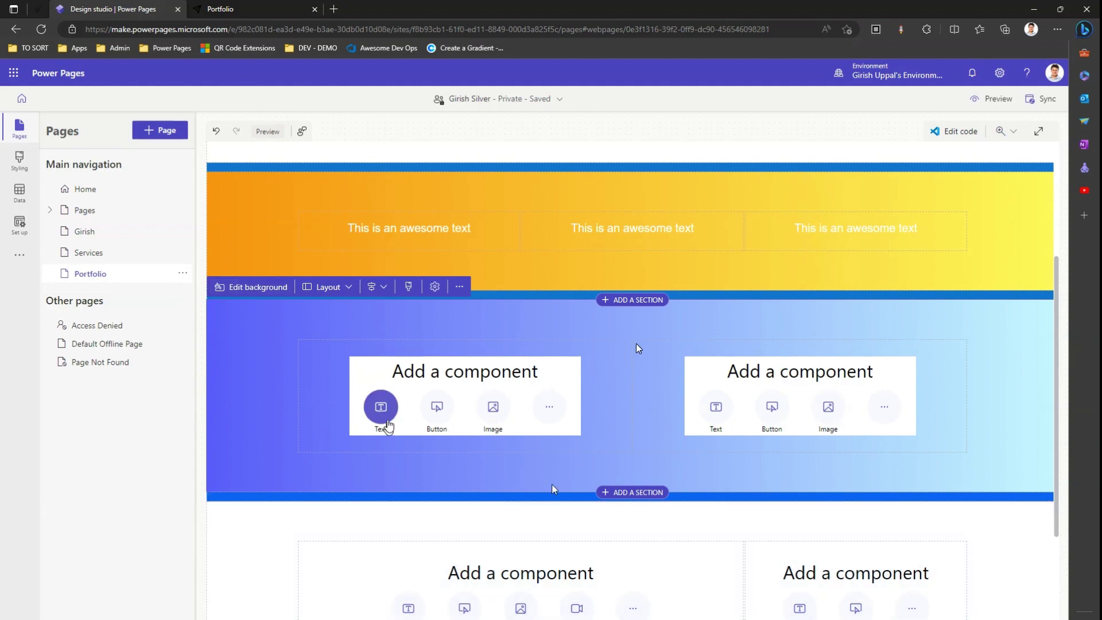
Preview the Portfolio page on desktop to check the new section and spacer backgrounds, and return to the design studio.
left_click(994, 101)
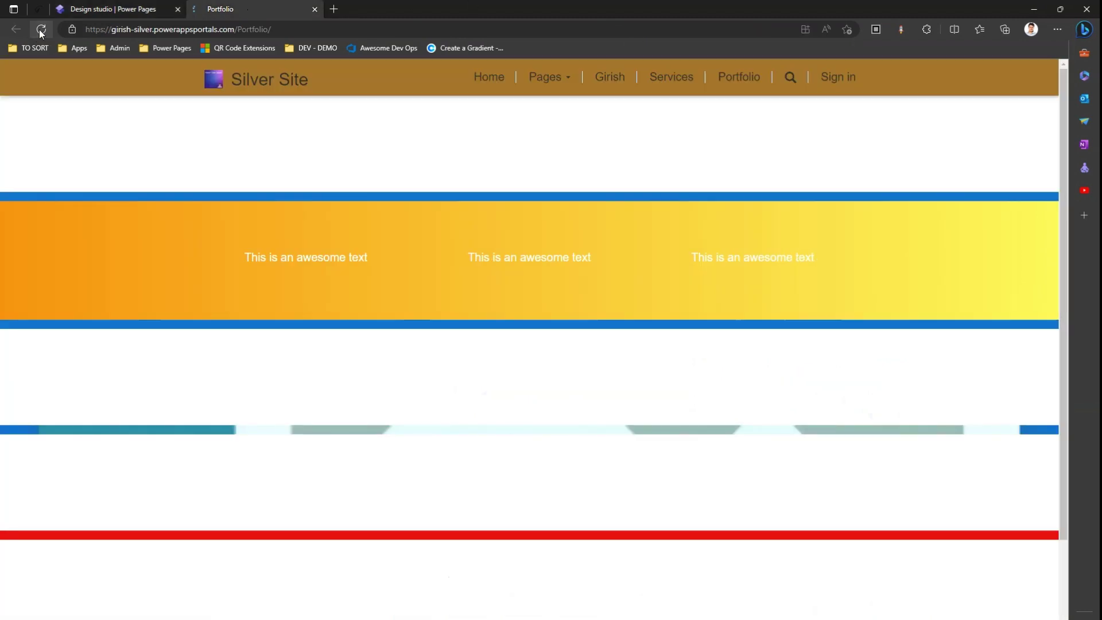
left_click(109, 9)
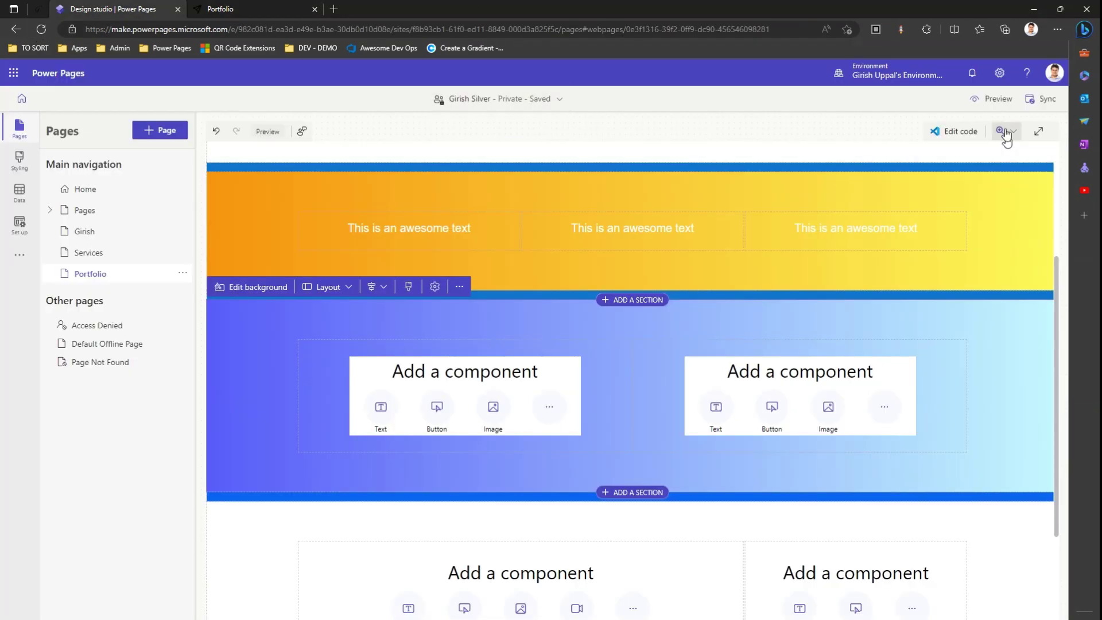
left_click(998, 100)
left_click(963, 132)
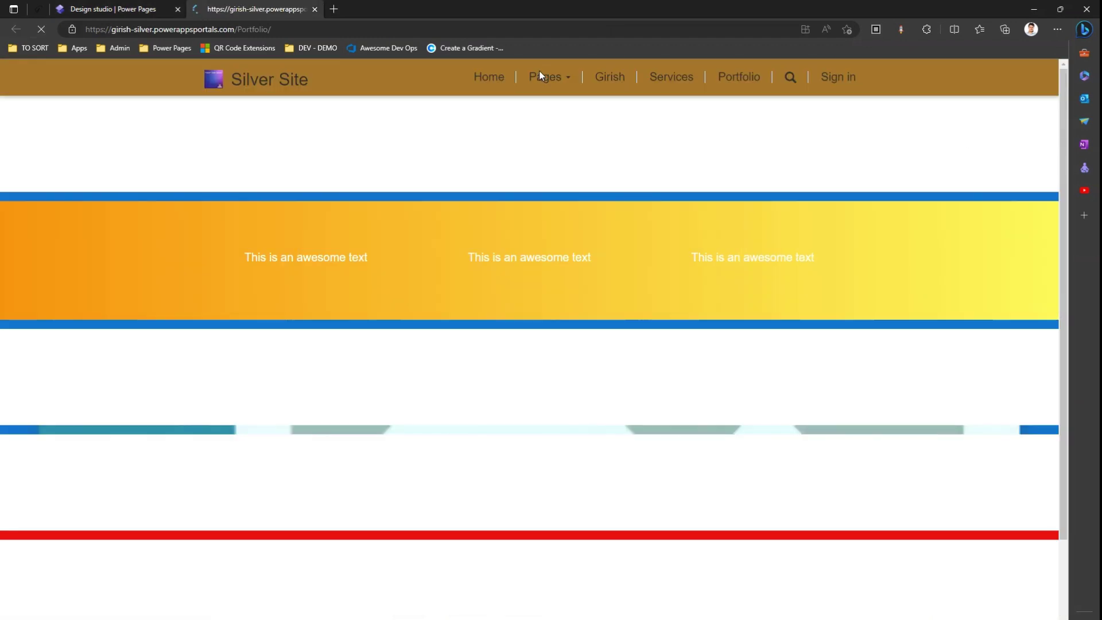
left_click(143, 9)
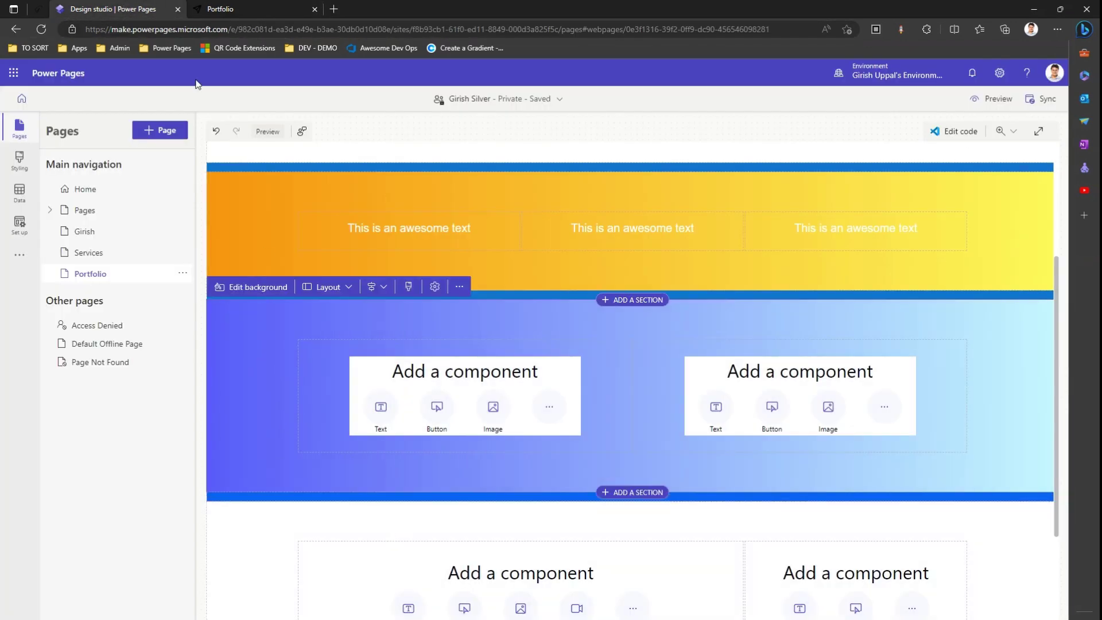
left_click(235, 10)
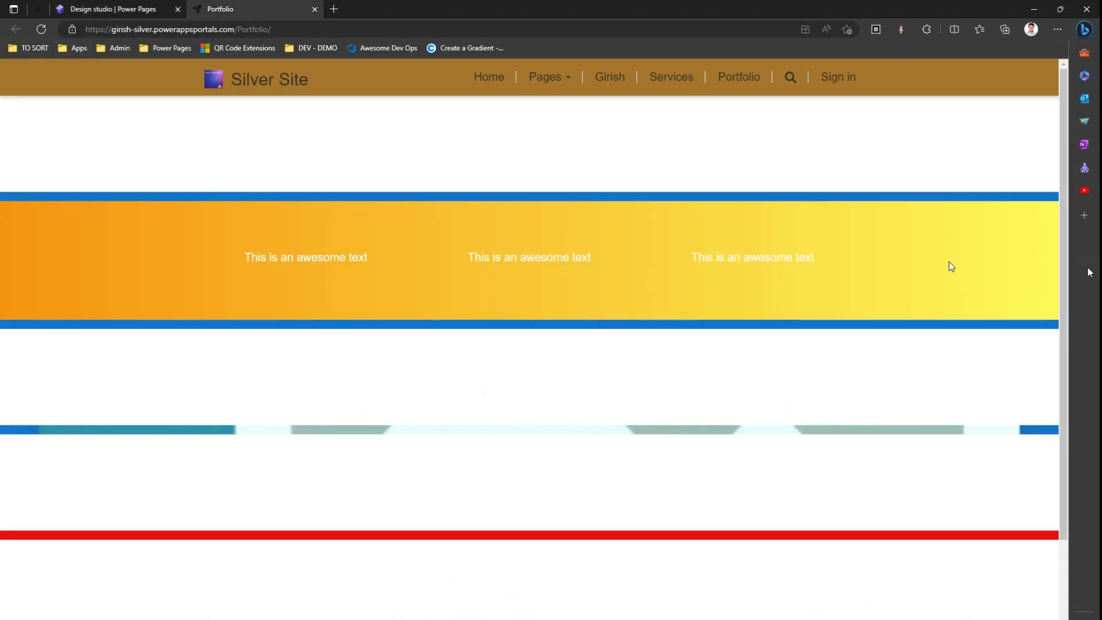
scroll(1079, 270, "down", 2)
scroll(1074, 238, "up", 2)
left_click(109, 9)
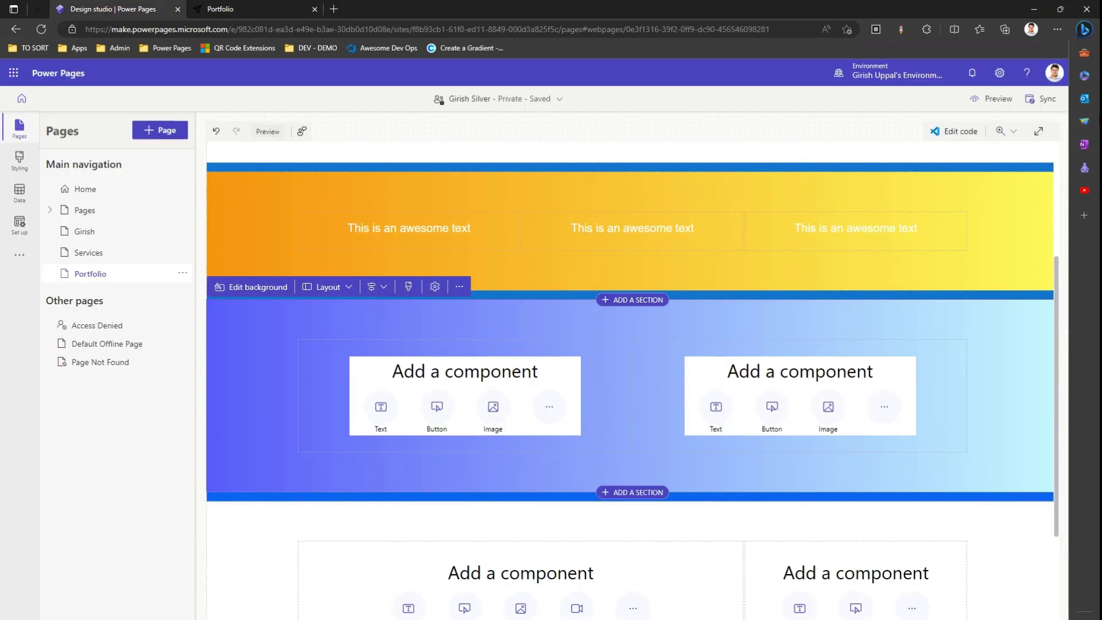
Sync the site configuration, reload the Portfolio preview to check the backgrounds, and return to the design studio.
left_click(1033, 106)
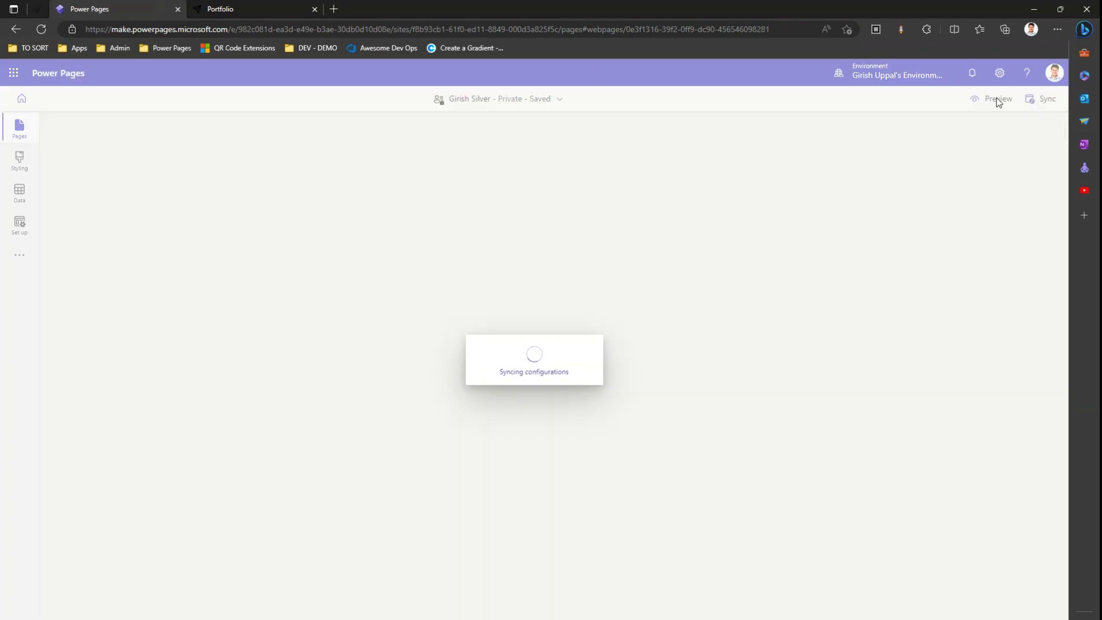
left_click(259, 4)
left_click(42, 29)
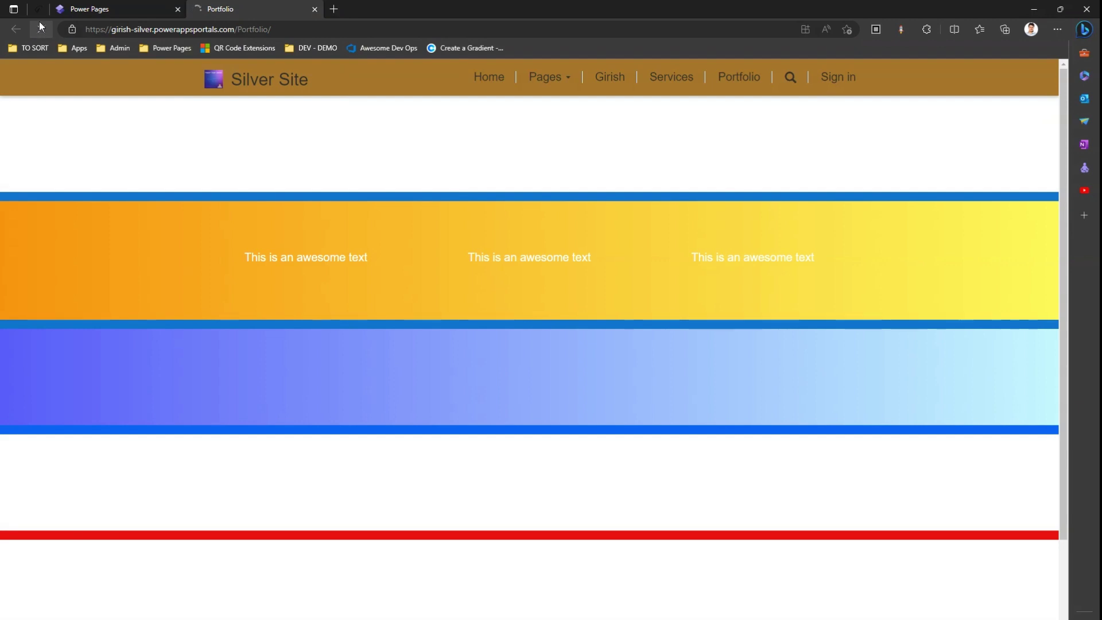
left_click(108, 8)
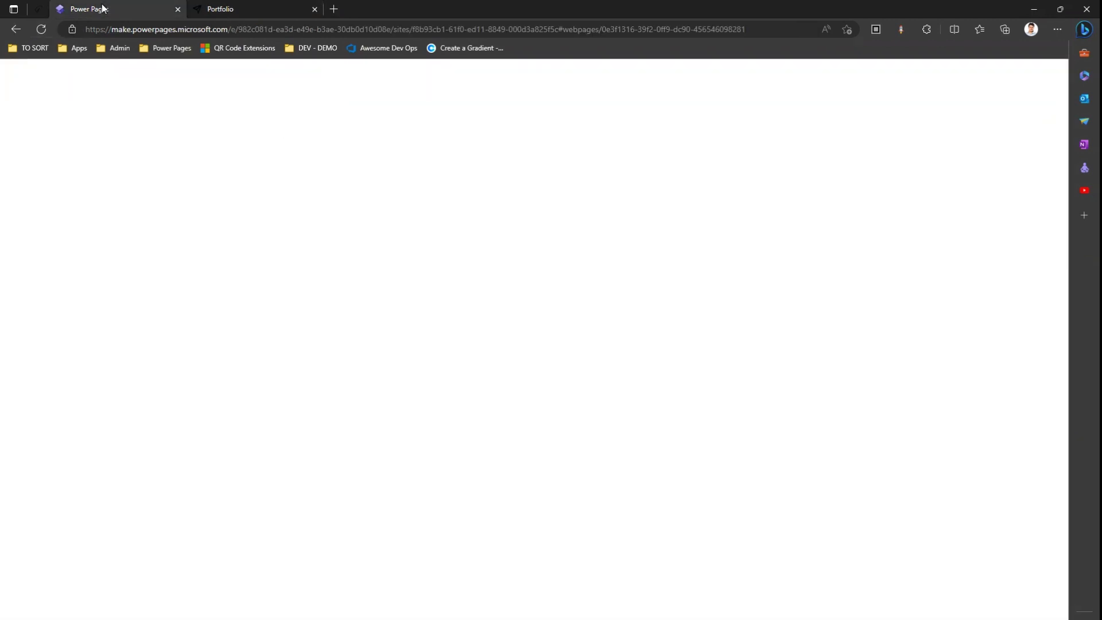
left_click(224, 8)
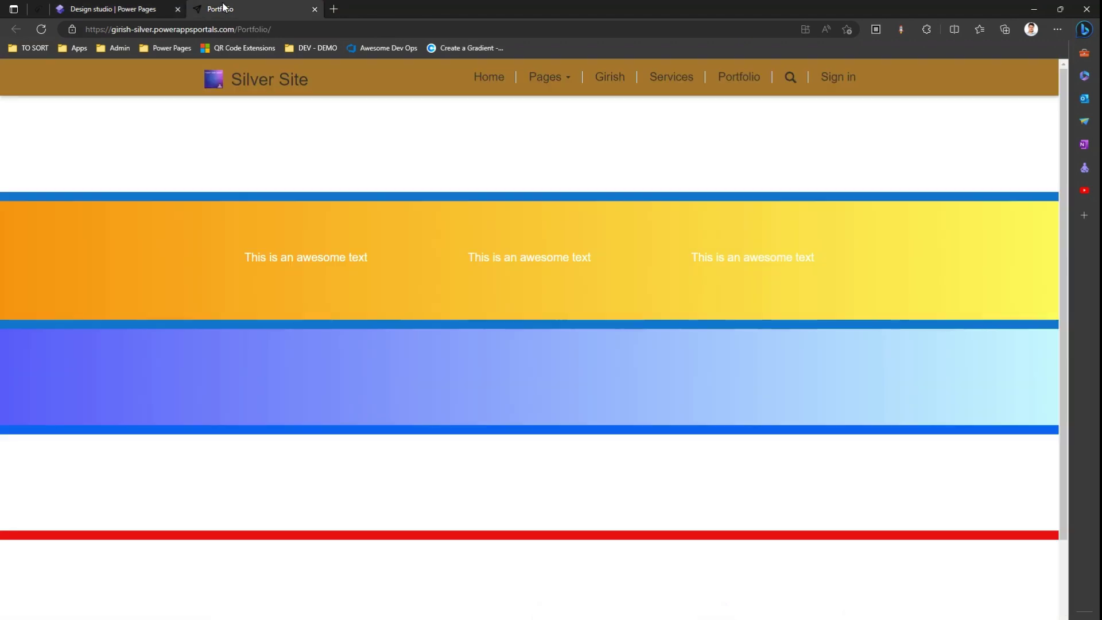
left_click(138, 10)
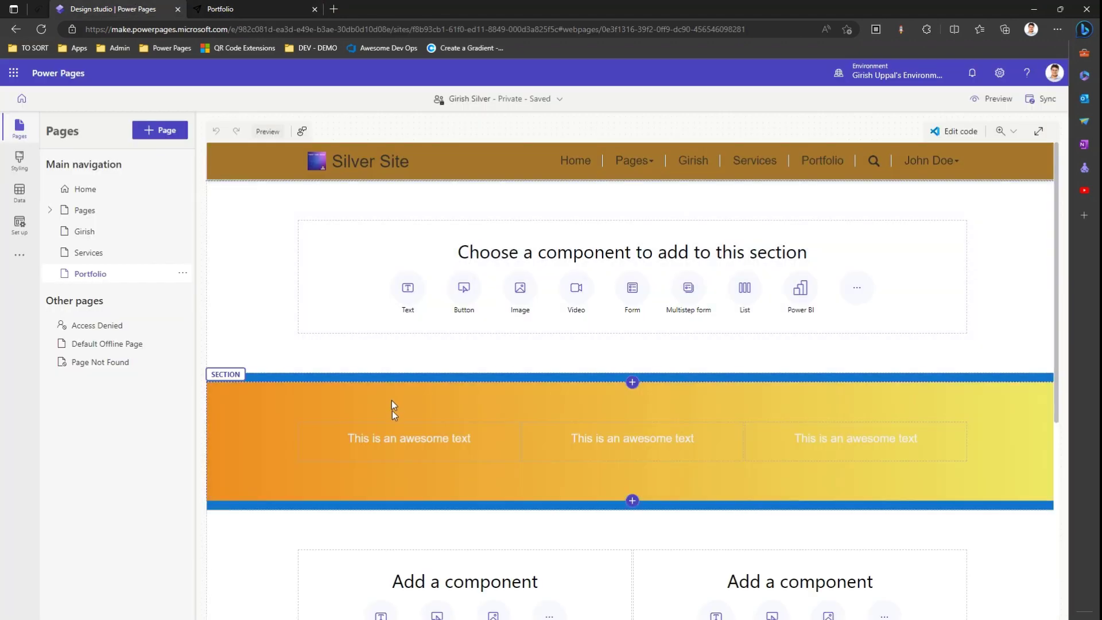
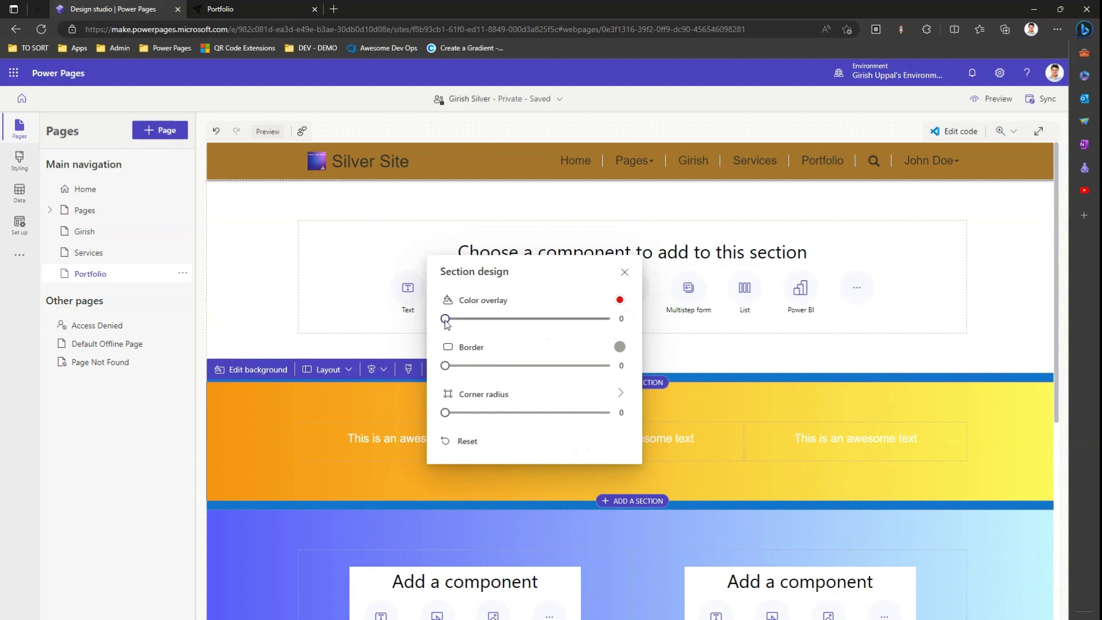
Try a red color overlay at 28 on the three-column text section, and set the overlay to the dark brand color at 25.
left_click_drag(445, 320, 492, 327)
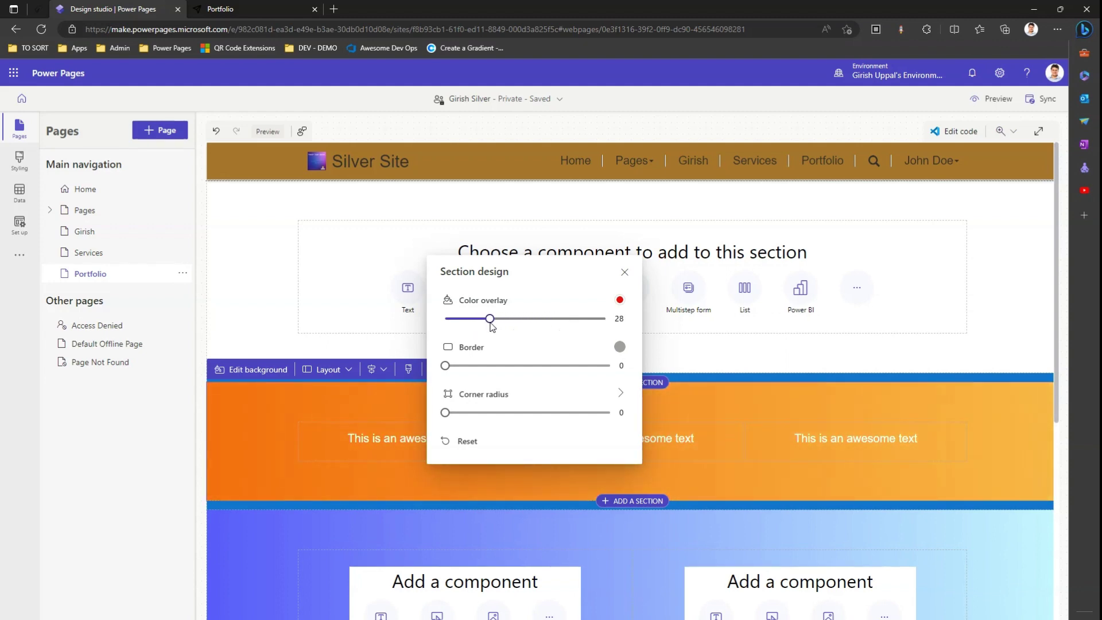
left_click(620, 300)
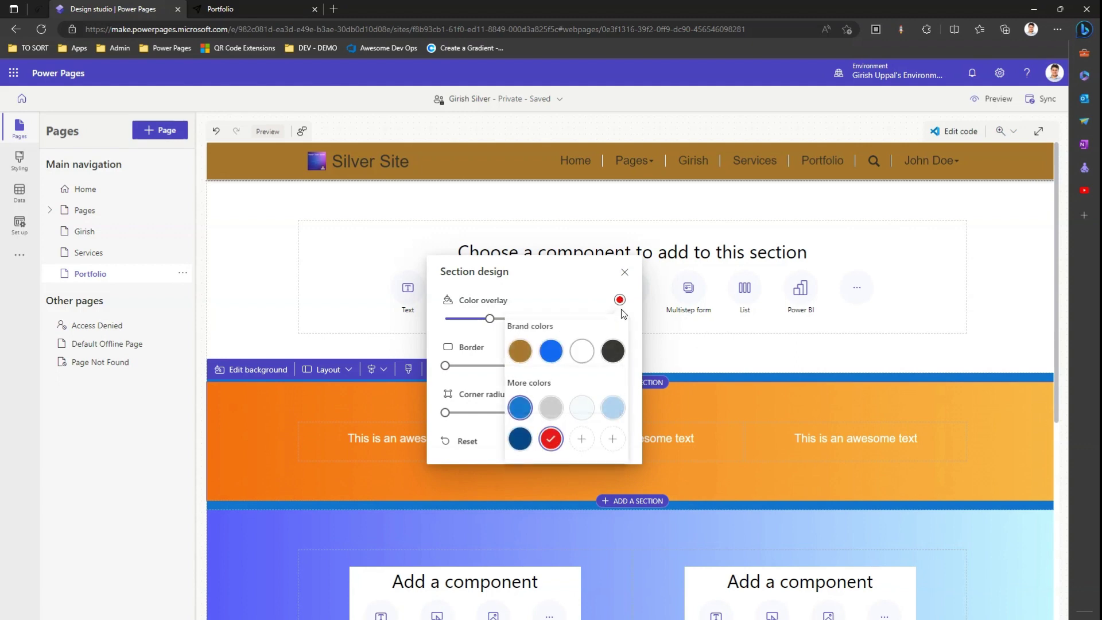
left_click(614, 352)
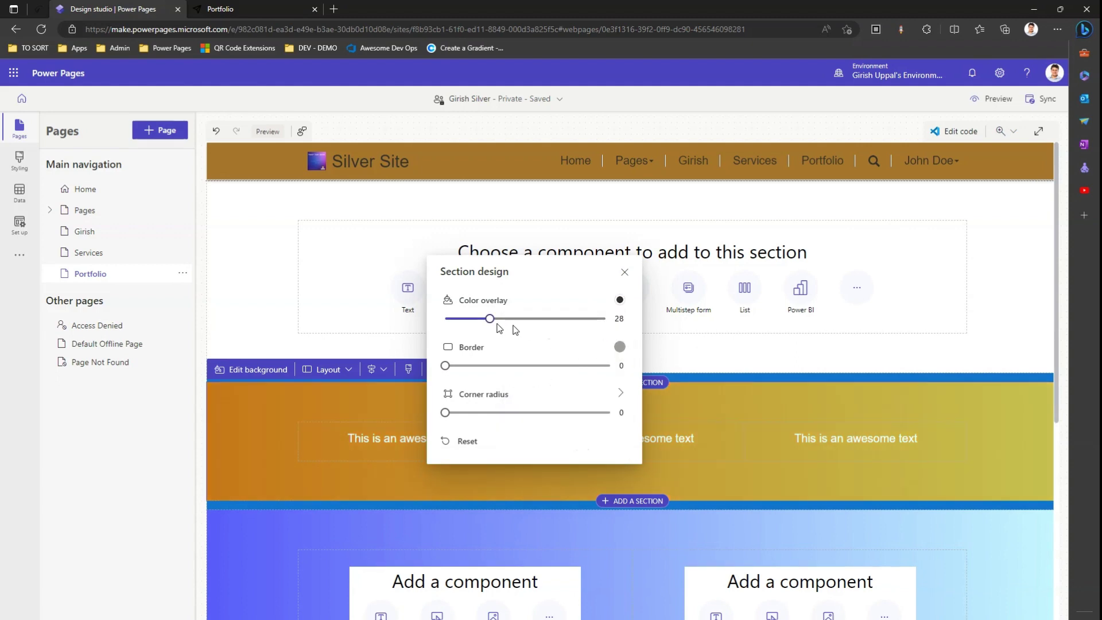
mouse_move(490, 319)
left_mouse_down()
mouse_move(610, 325)
mouse_move(496, 323)
left_mouse_up()
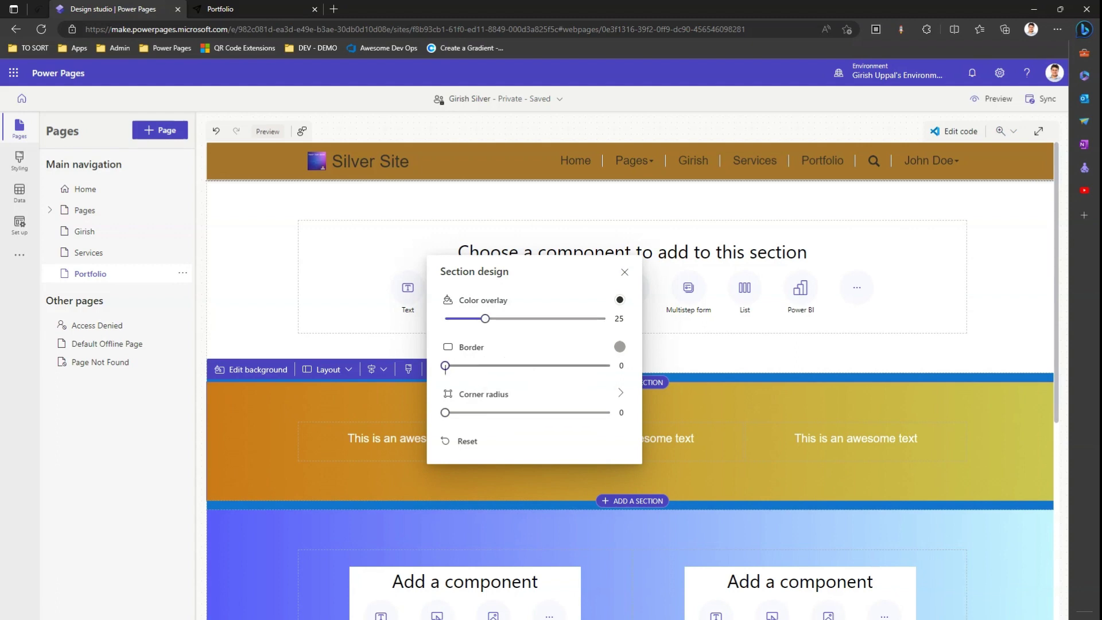
Give the three-column text section a white border of 31 and a corner radius of 46.
left_click(619, 346)
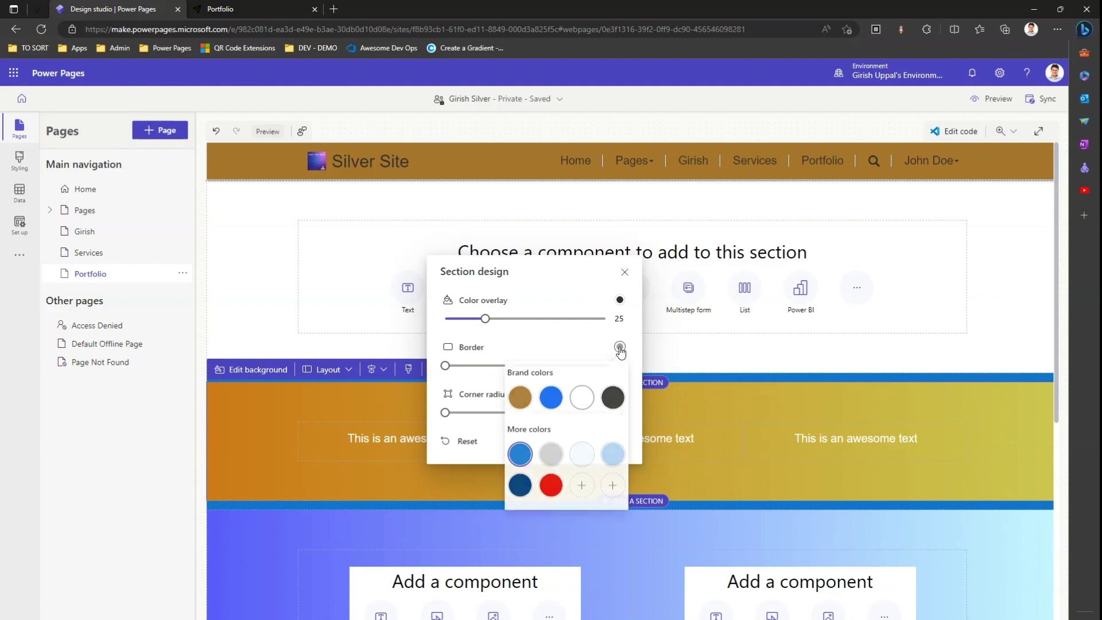
left_click(581, 398)
left_click_drag(446, 367, 460, 369)
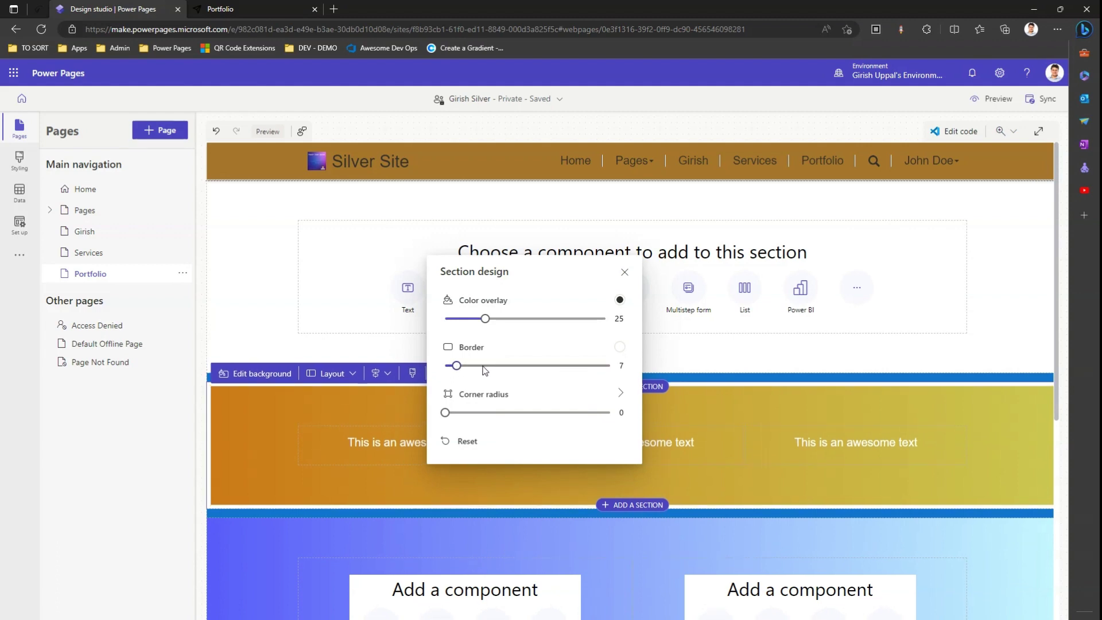
left_click_drag(457, 369, 498, 371)
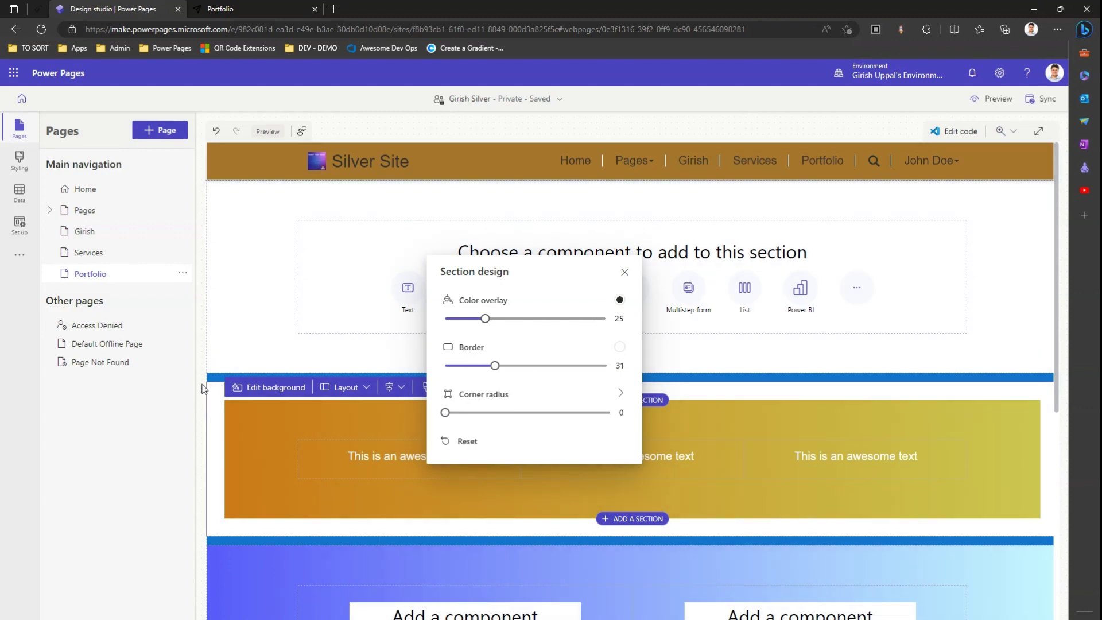
left_click_drag(446, 415, 521, 422)
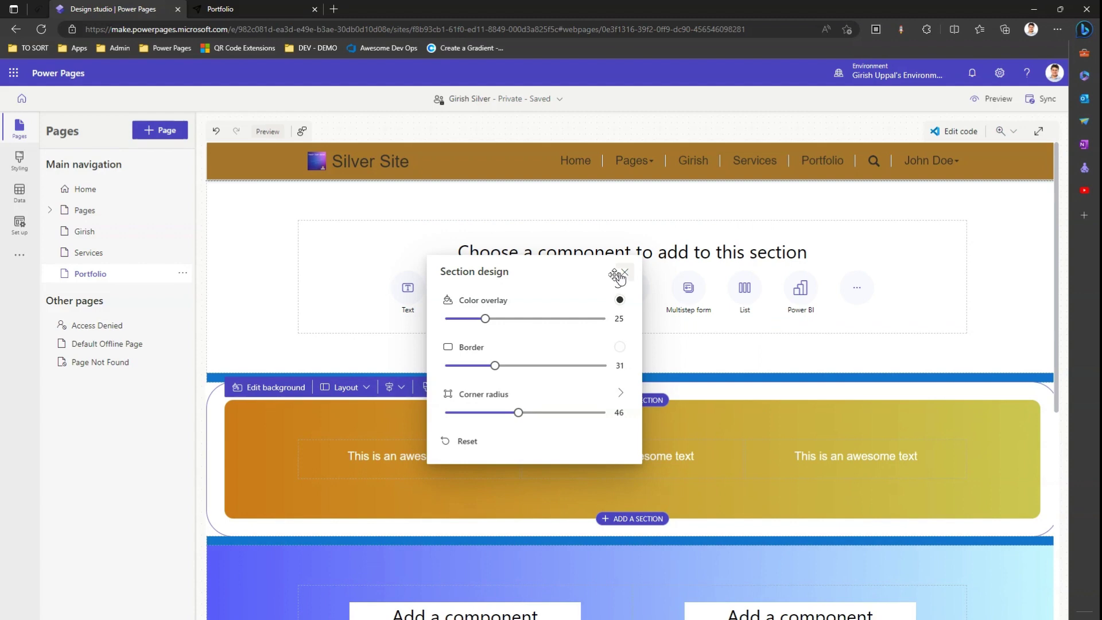
left_click(624, 272)
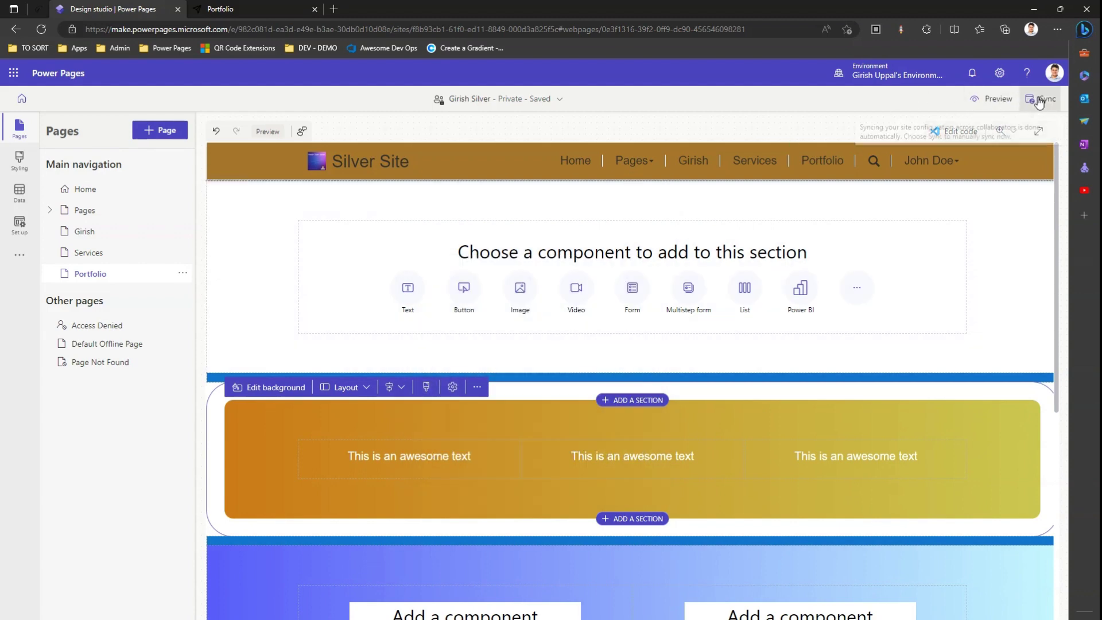
Reload the Portfolio preview to check the text section's overlay, border and rounded corners, and return to the design studio.
left_click(262, 9)
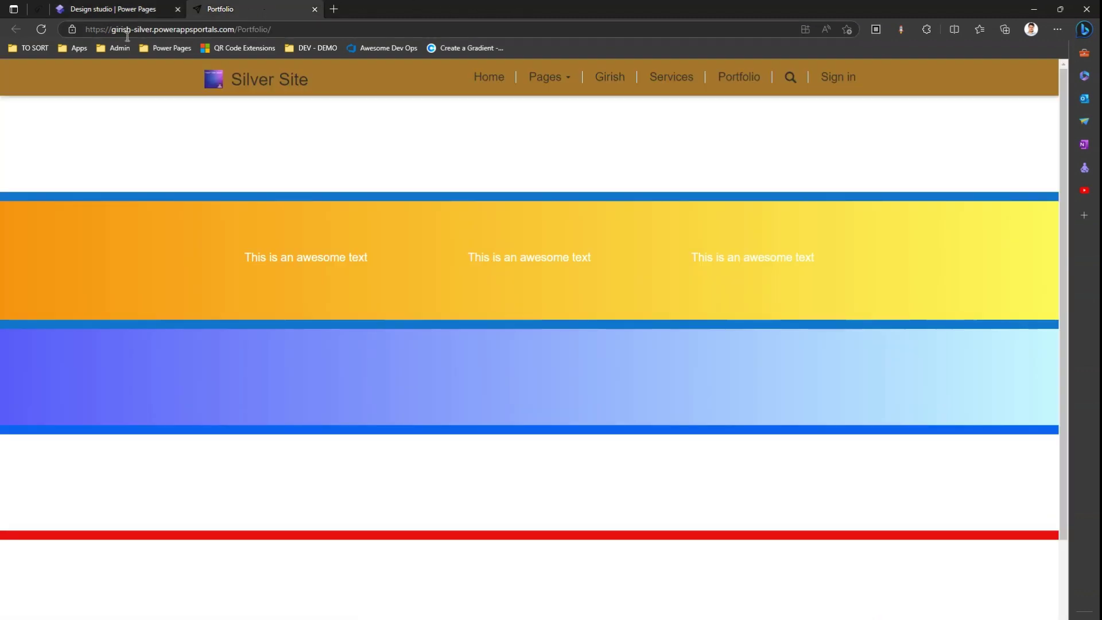
left_click(42, 30)
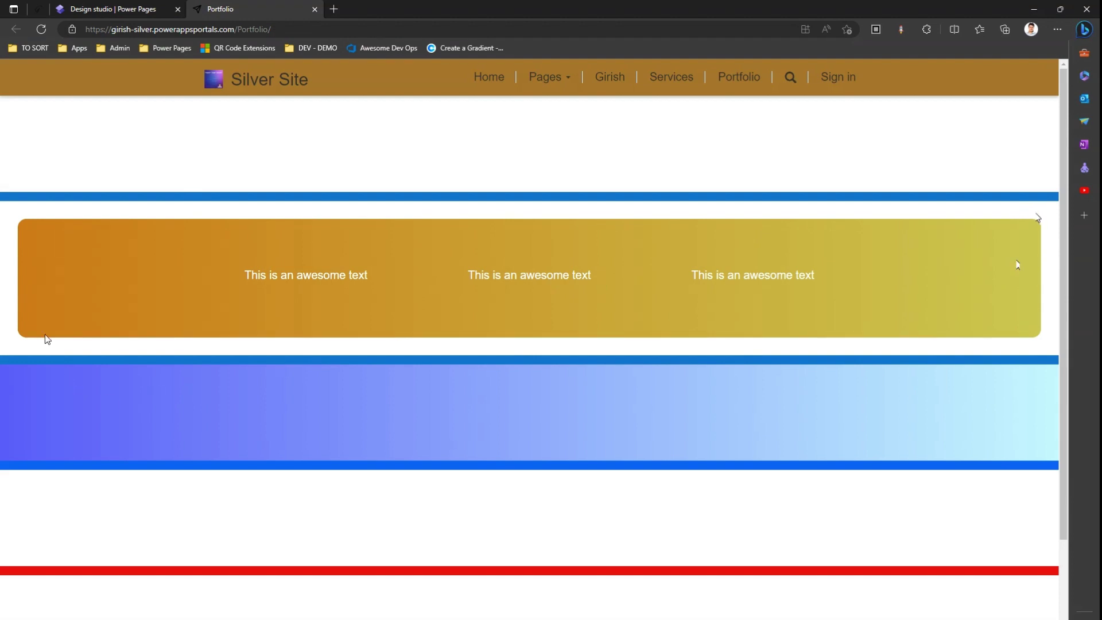
left_click(117, 9)
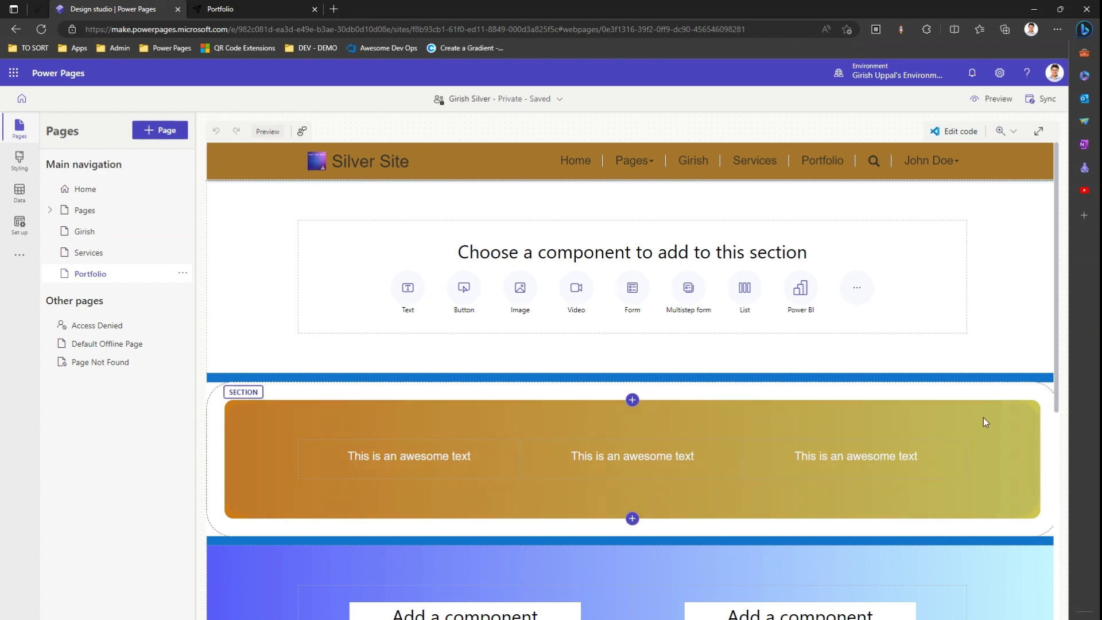
Set the column margin of the three-column text section to 100 px.
left_click(985, 421)
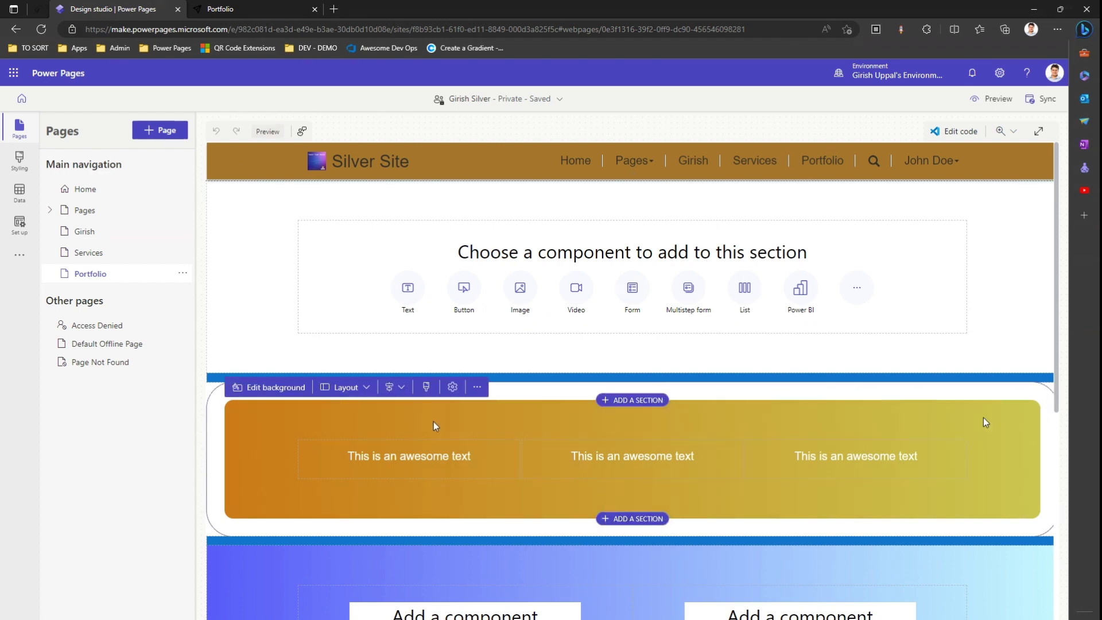
left_click(453, 388)
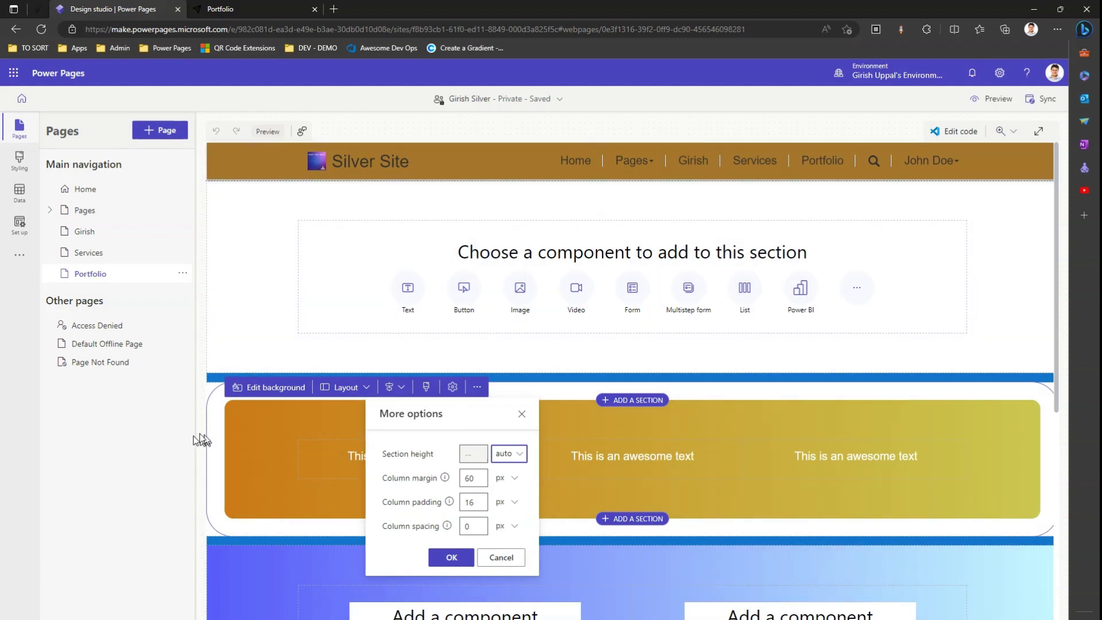
double_click(480, 480)
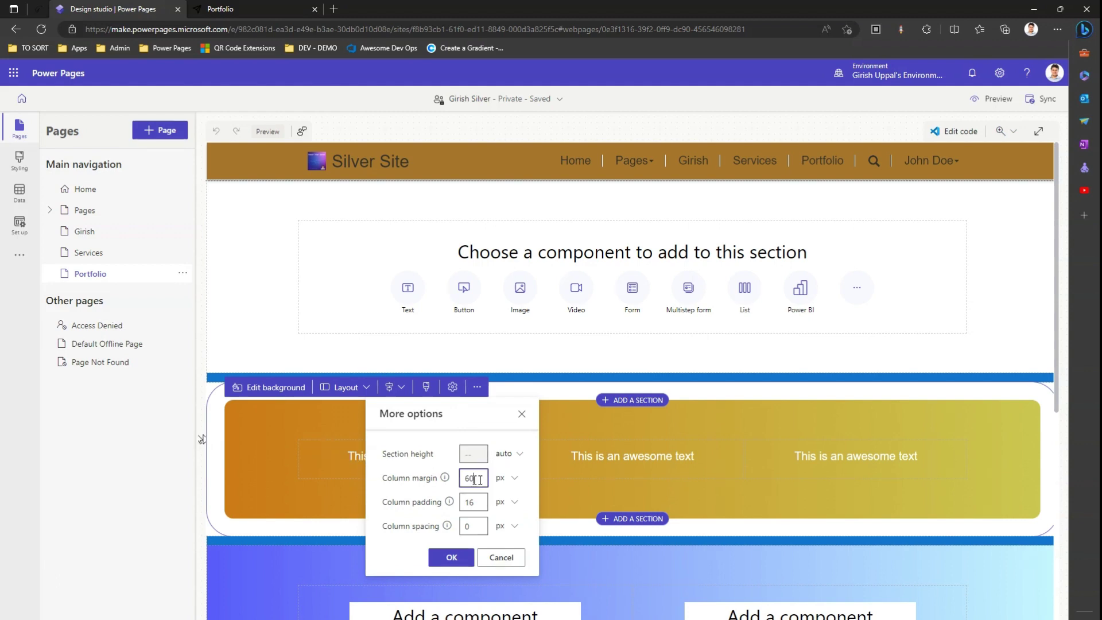
key("BackSpace")
type("40")
left_click(464, 558)
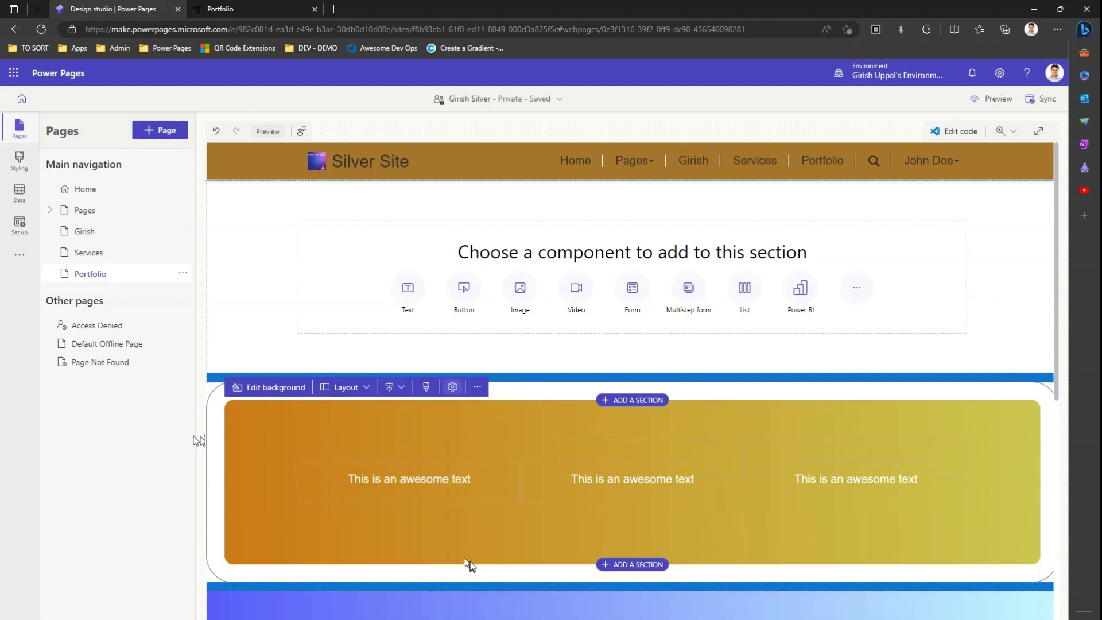
Set the column padding of the three-column text section to 50 px.
left_click(452, 387)
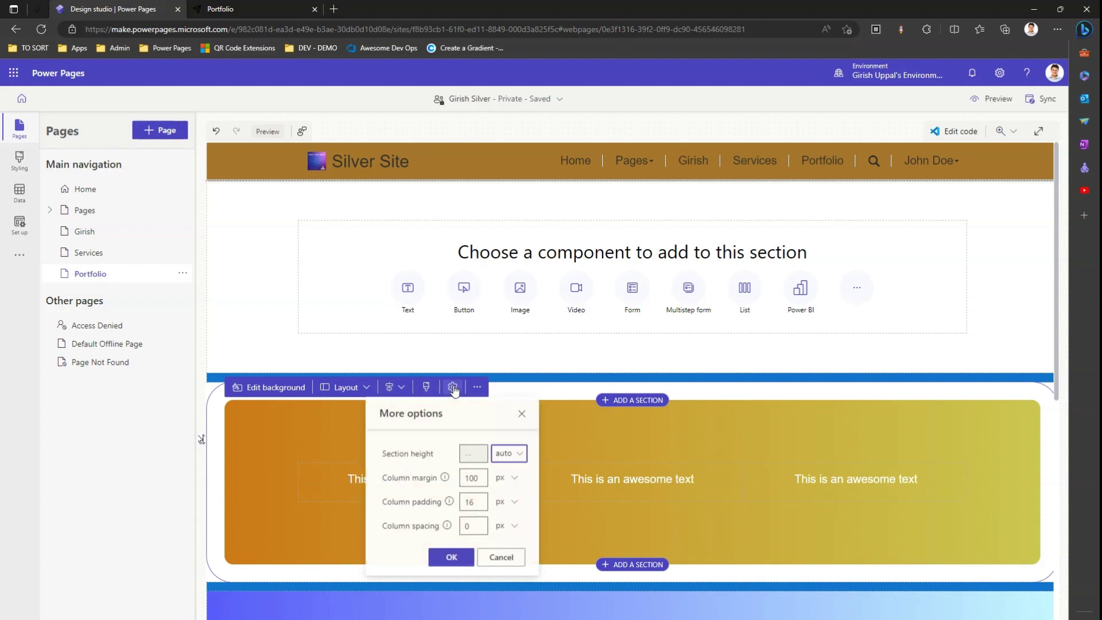
left_click(483, 503)
left_click_drag(483, 502, 463, 502)
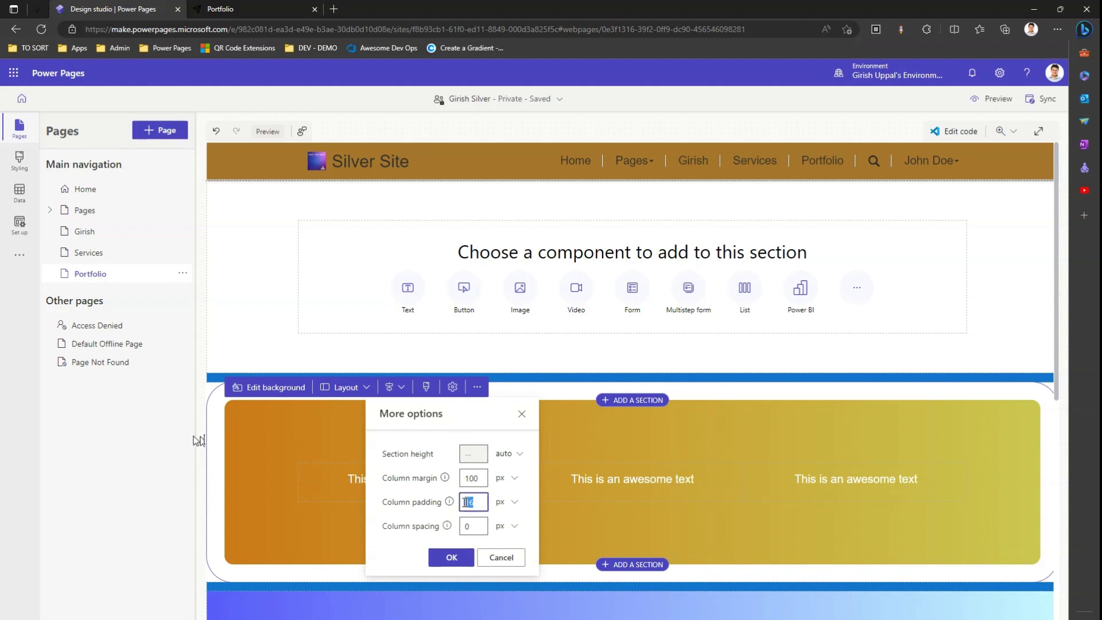
type("50")
left_click(465, 559)
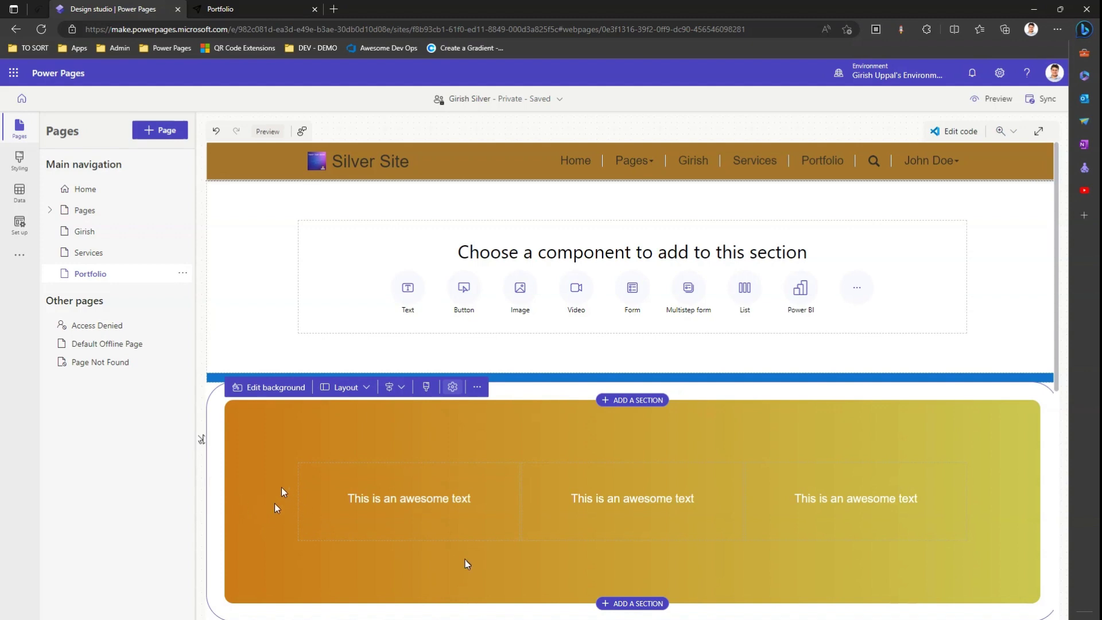
Set the column spacing of the three-column text section to 80 px.
left_click(477, 387)
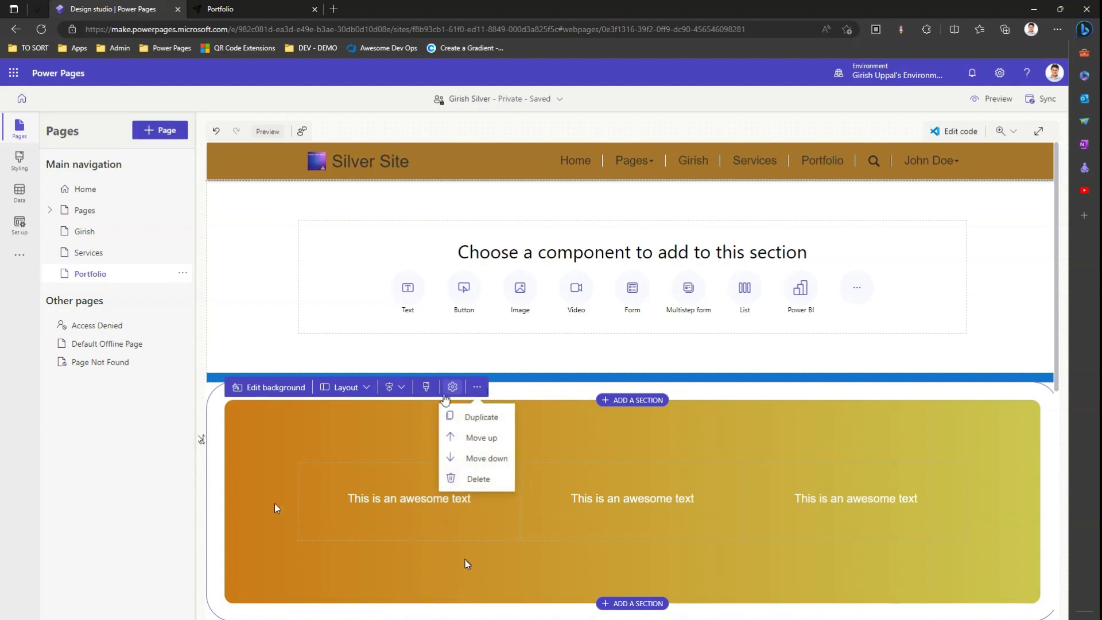
left_click(452, 387)
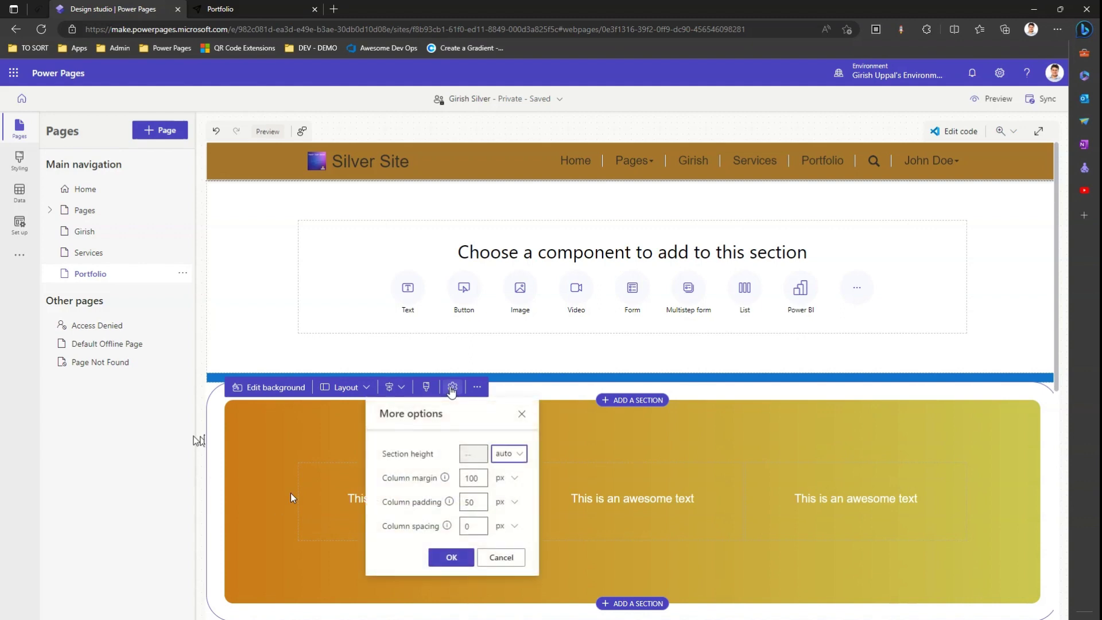
double_click(475, 527)
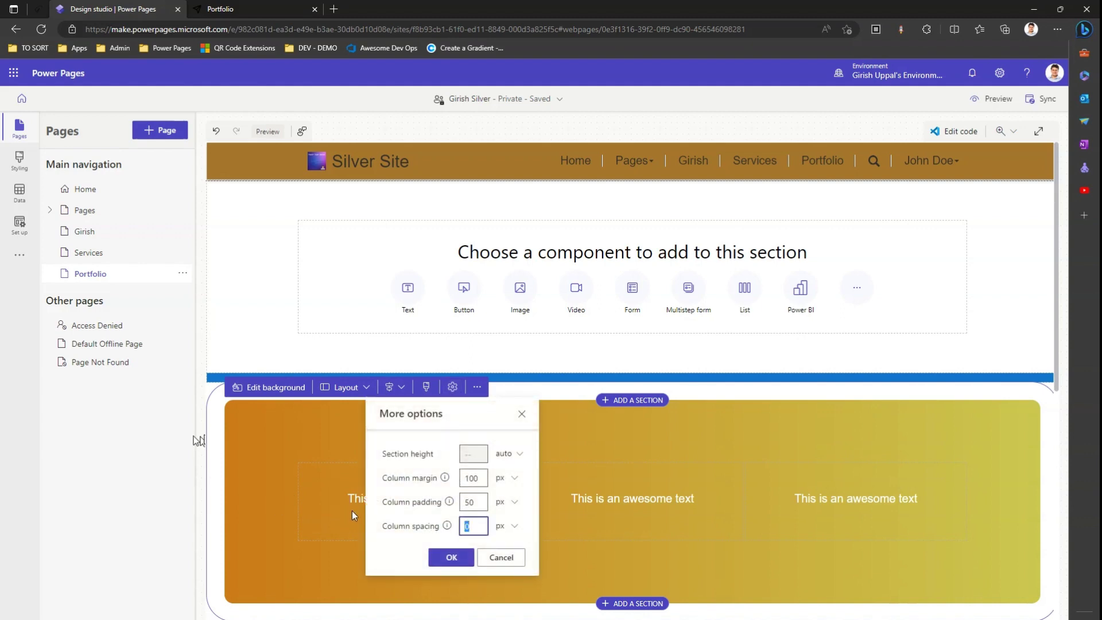
type("8")
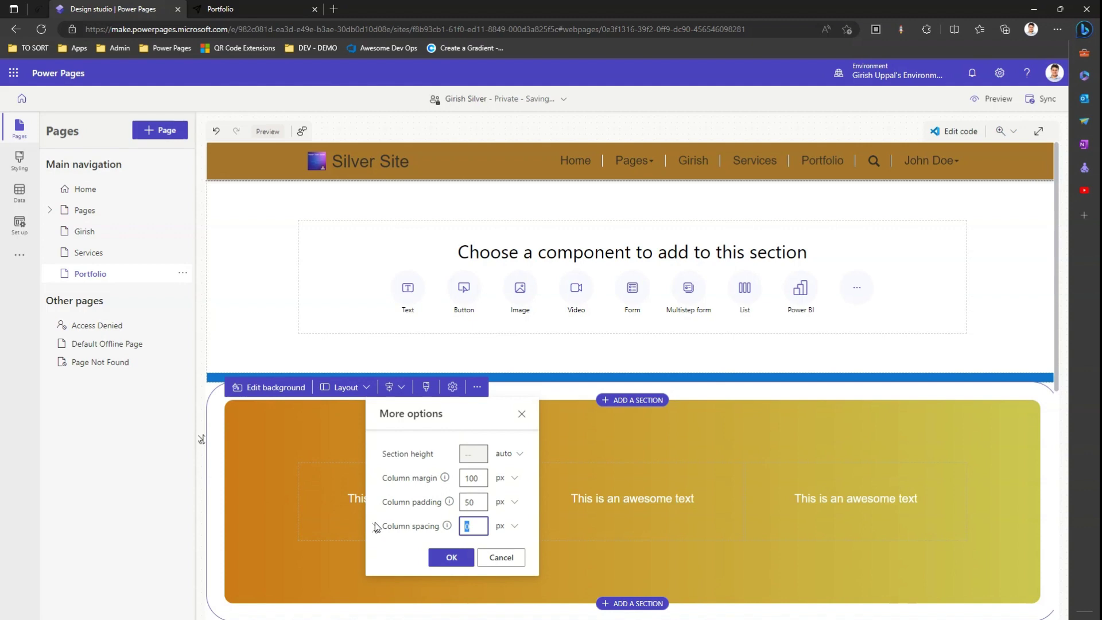
type("0")
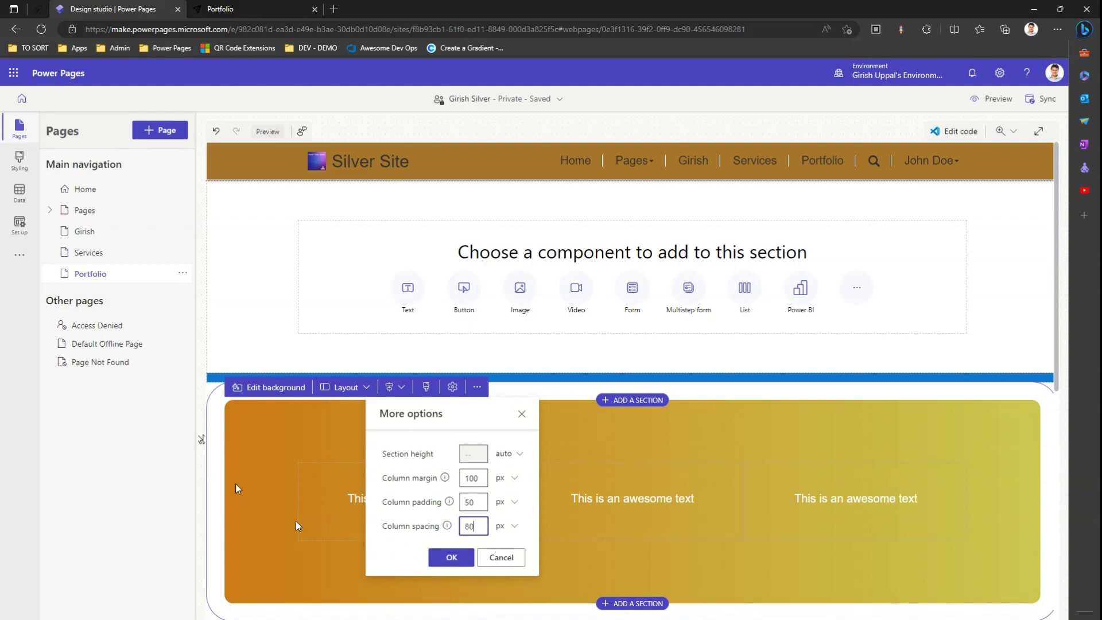
left_click(452, 558)
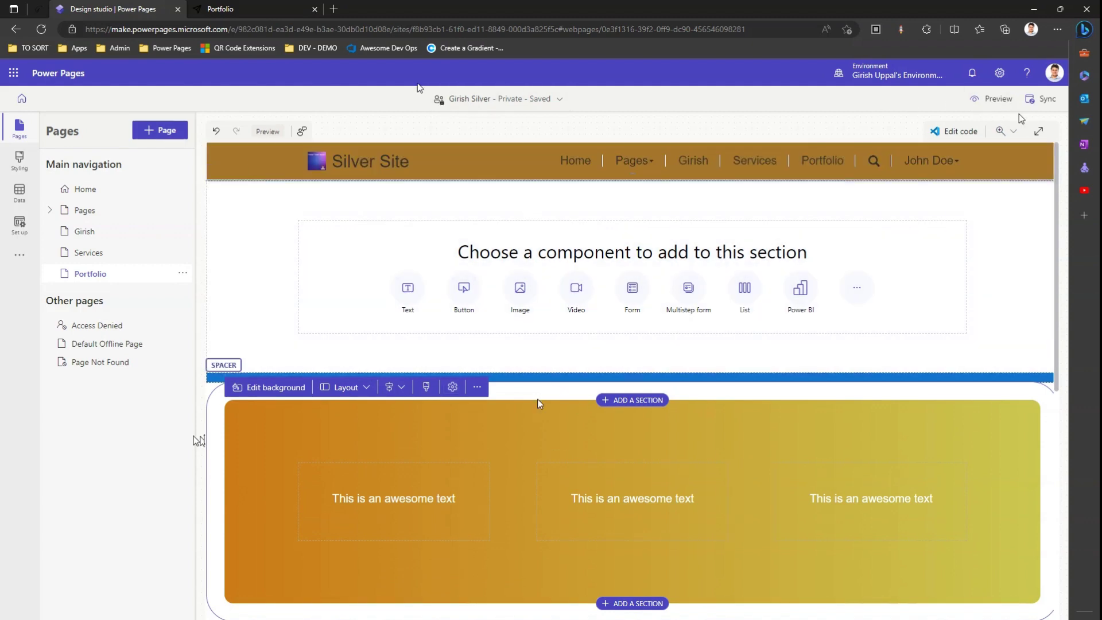
left_click(477, 387)
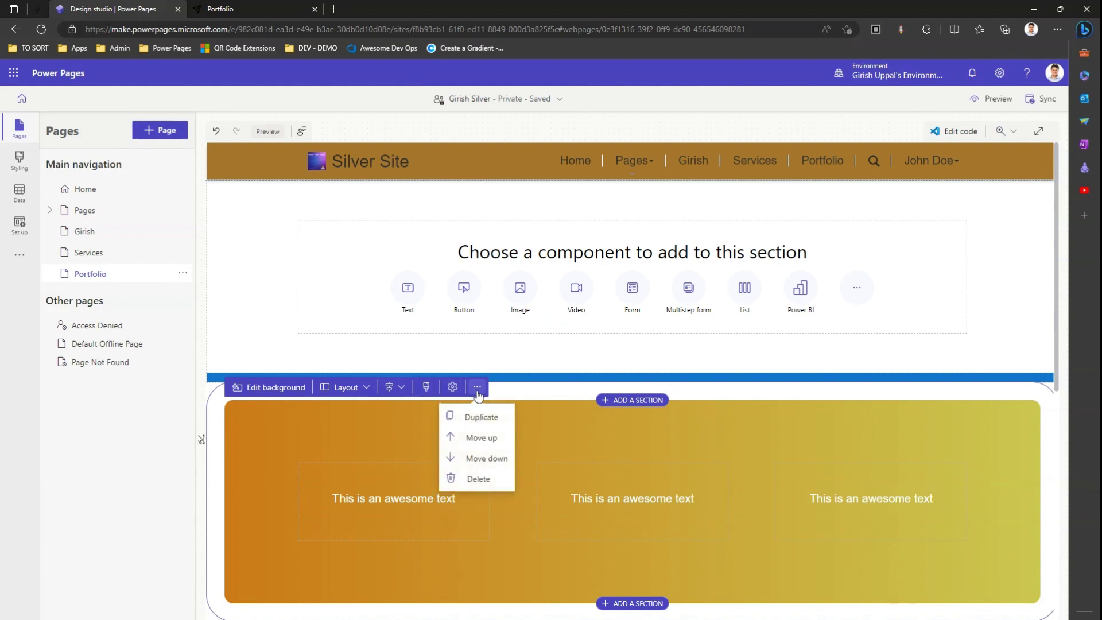
left_click(453, 387)
left_click(426, 386)
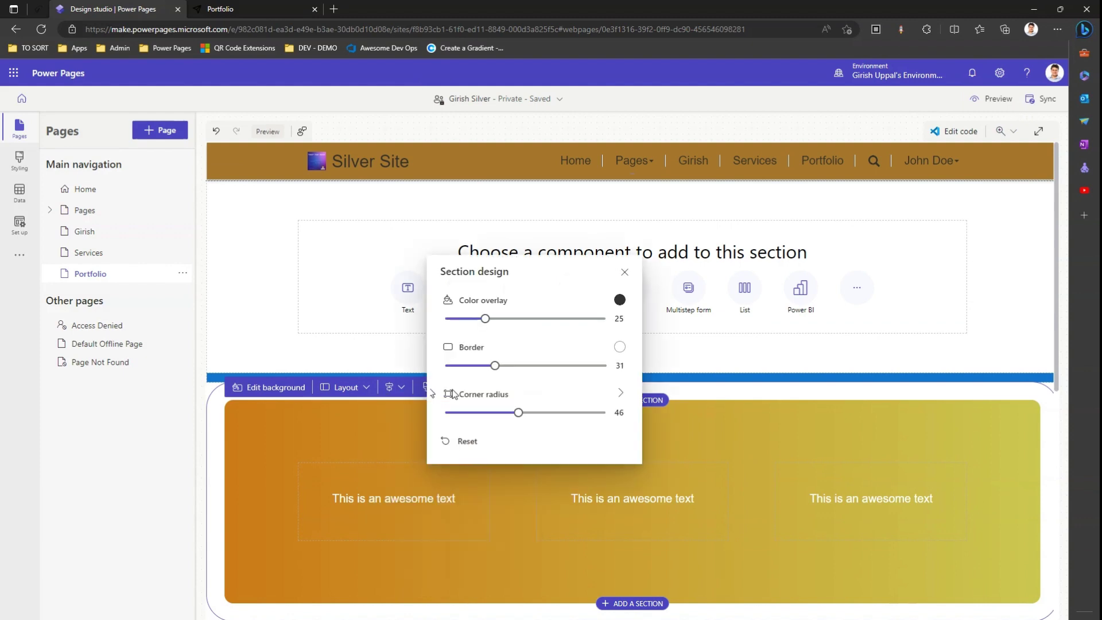
left_click(521, 500)
Insert the image palette1.jpg from the media library below the text in the first column.
left_click(391, 504)
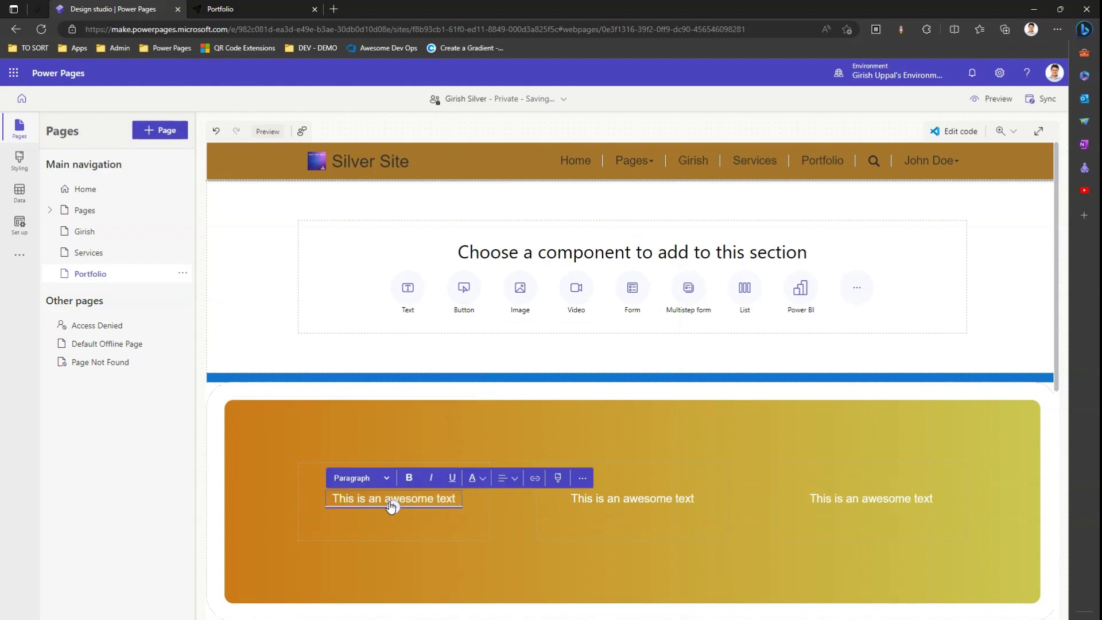
left_click(394, 507)
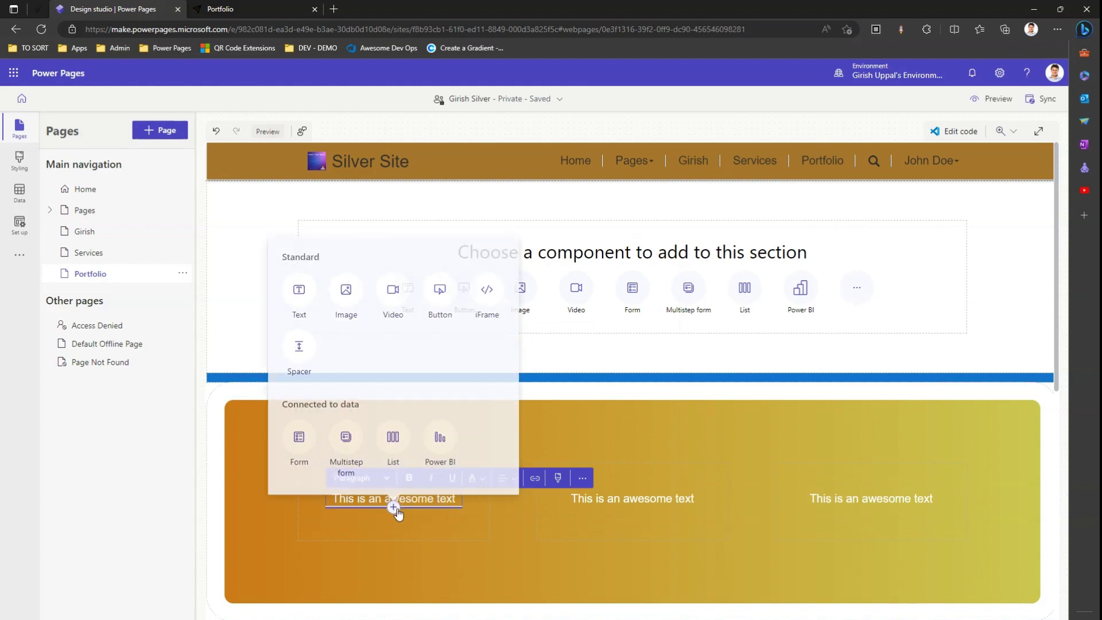
left_click(345, 288)
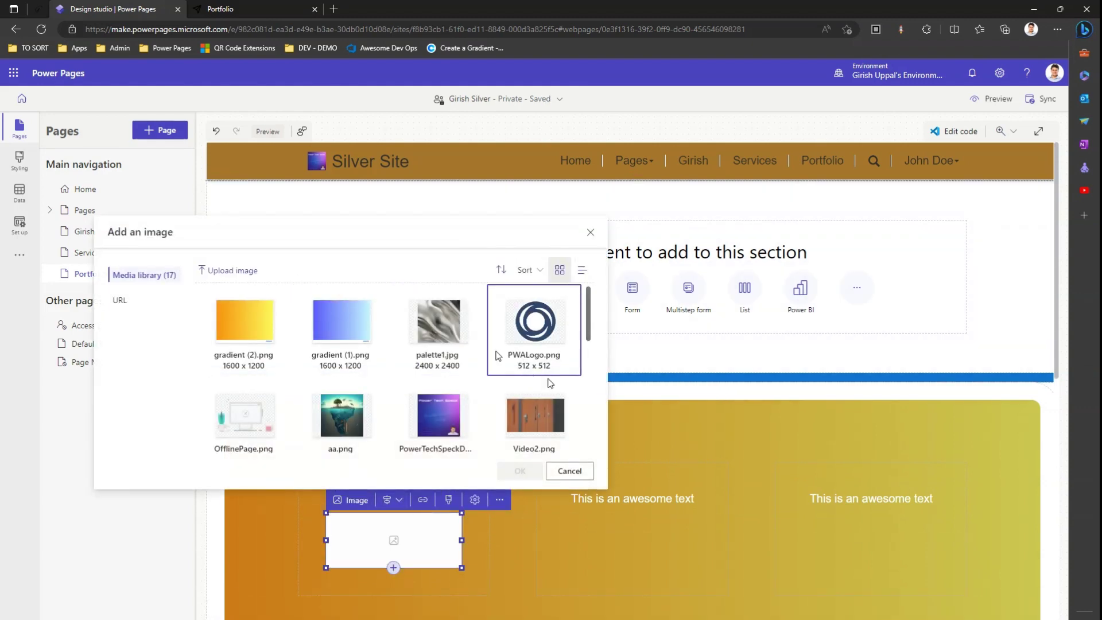
left_click(438, 321)
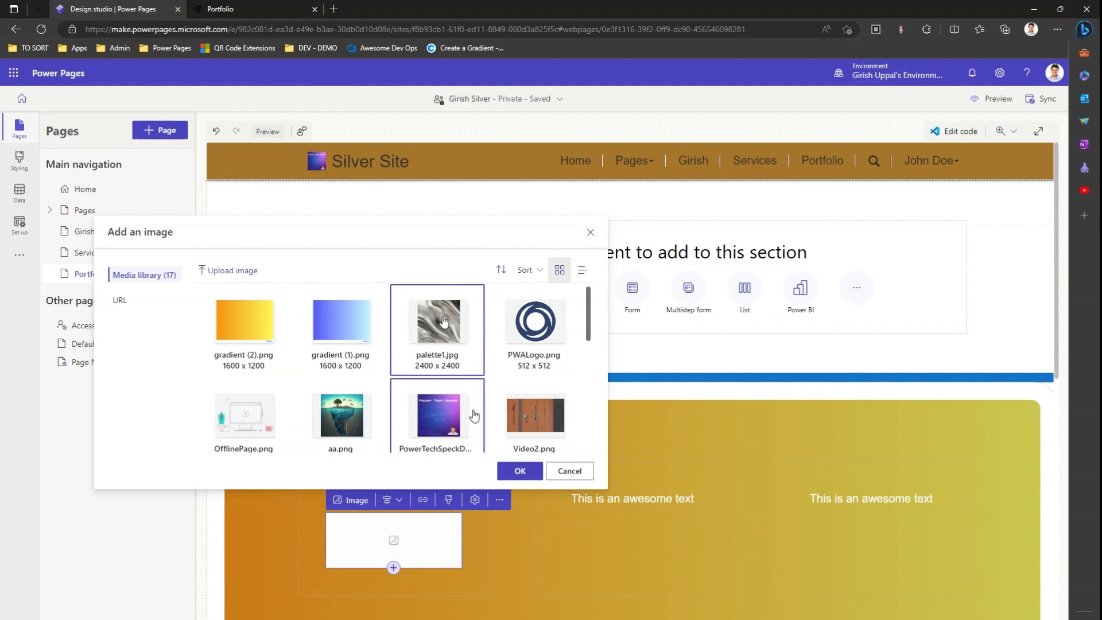
left_click(520, 472)
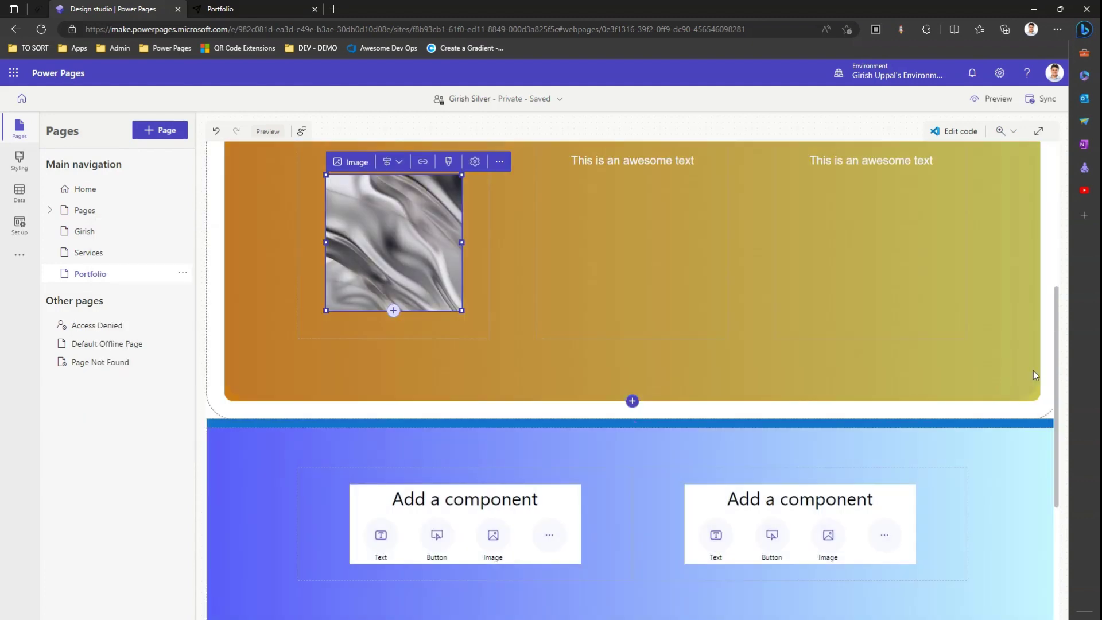
scroll(1057, 373, "down", 3)
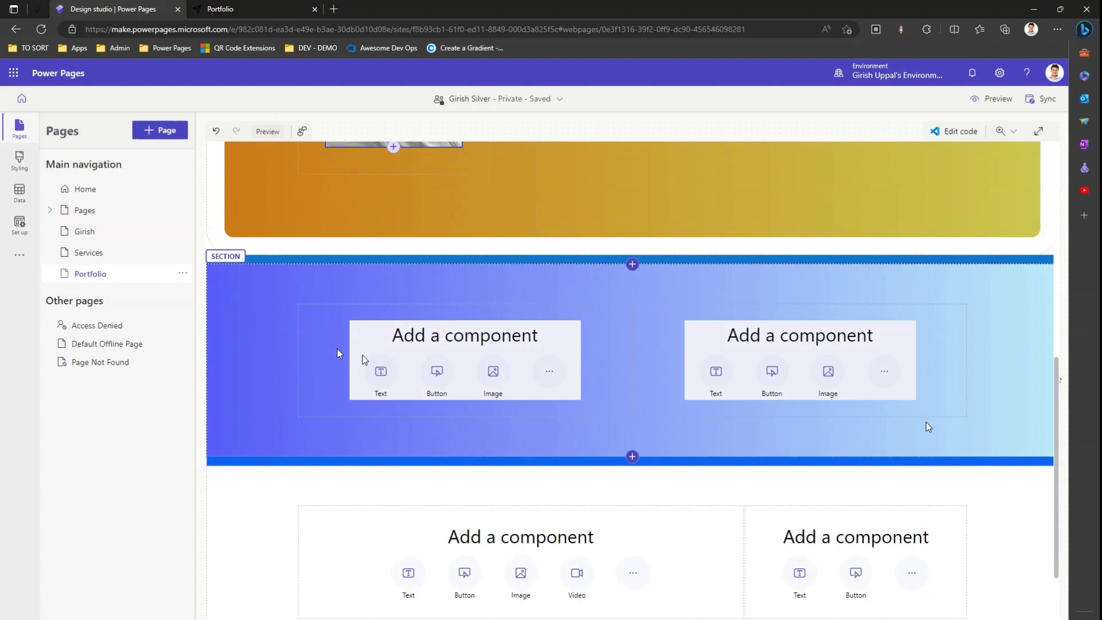
left_click(335, 350)
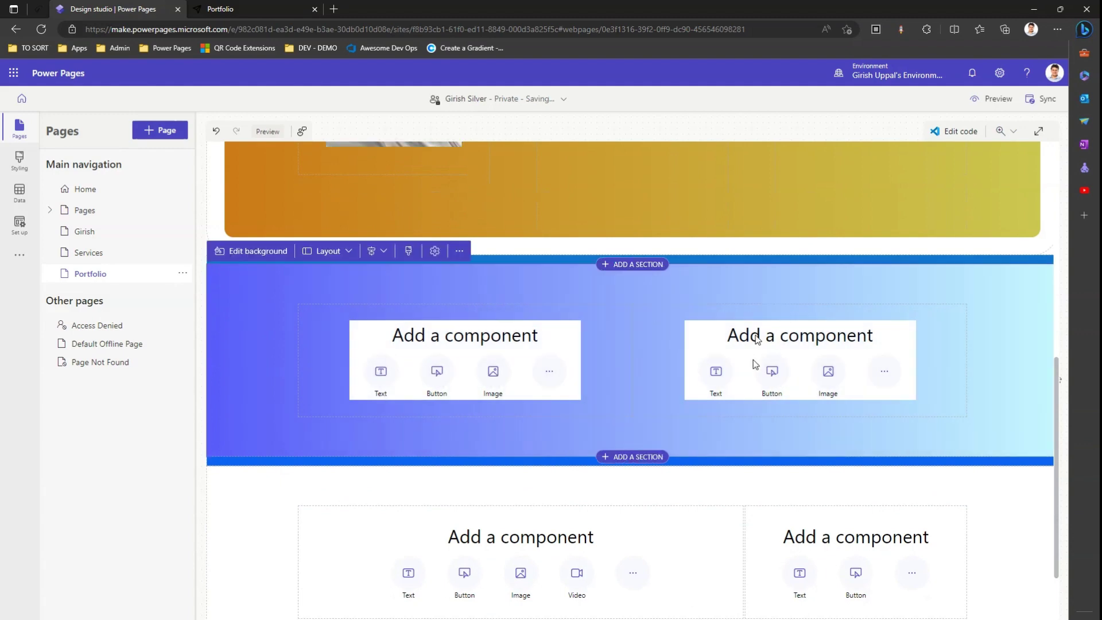
scroll(1057, 390, "up", 4)
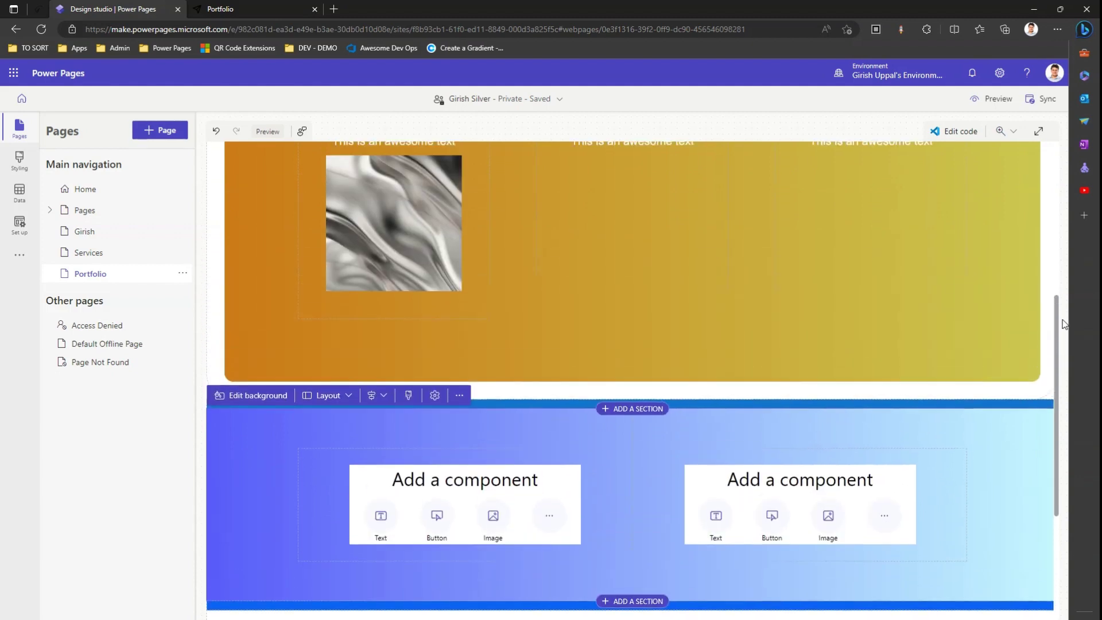
Shrink the first column's image slightly, keeping it square, and center it within the column.
left_click(428, 332)
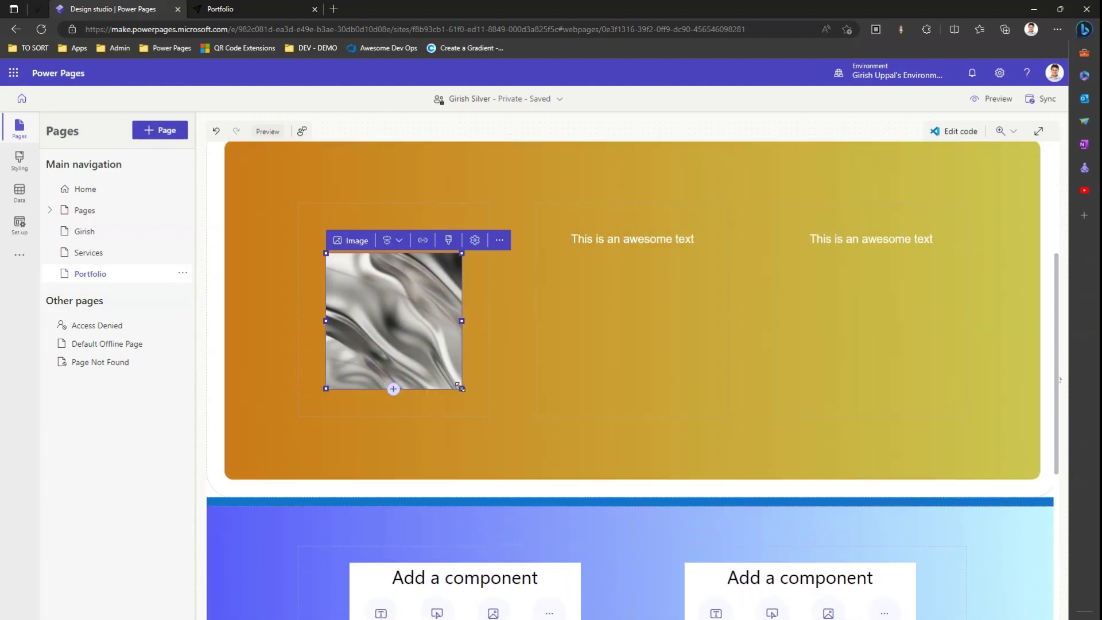
left_click_drag(460, 386, 441, 363)
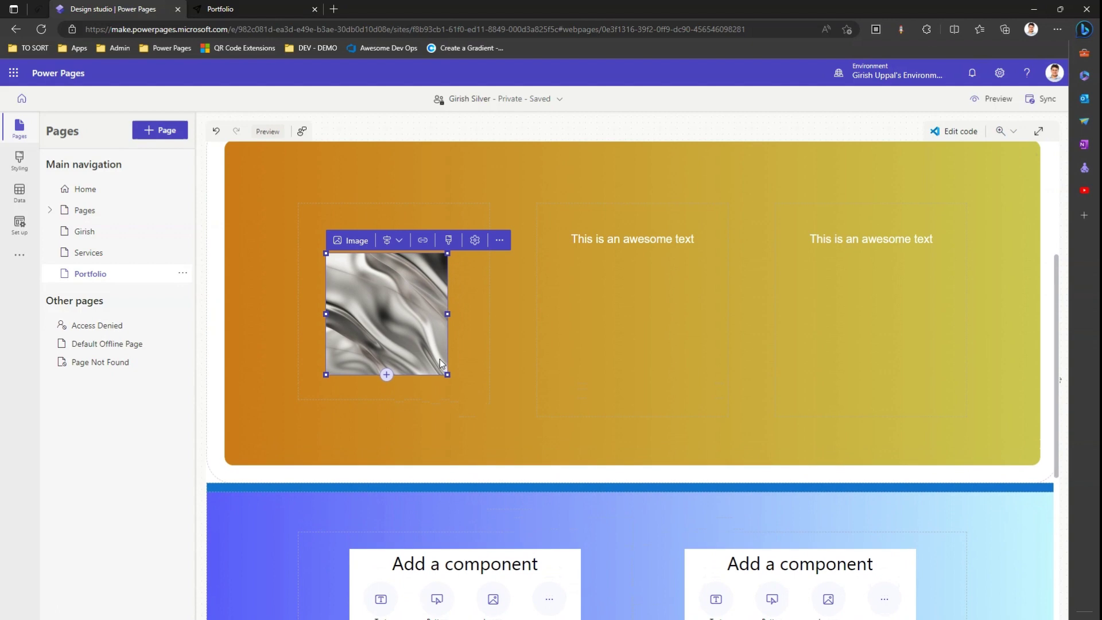
left_click(393, 240)
left_click(395, 271)
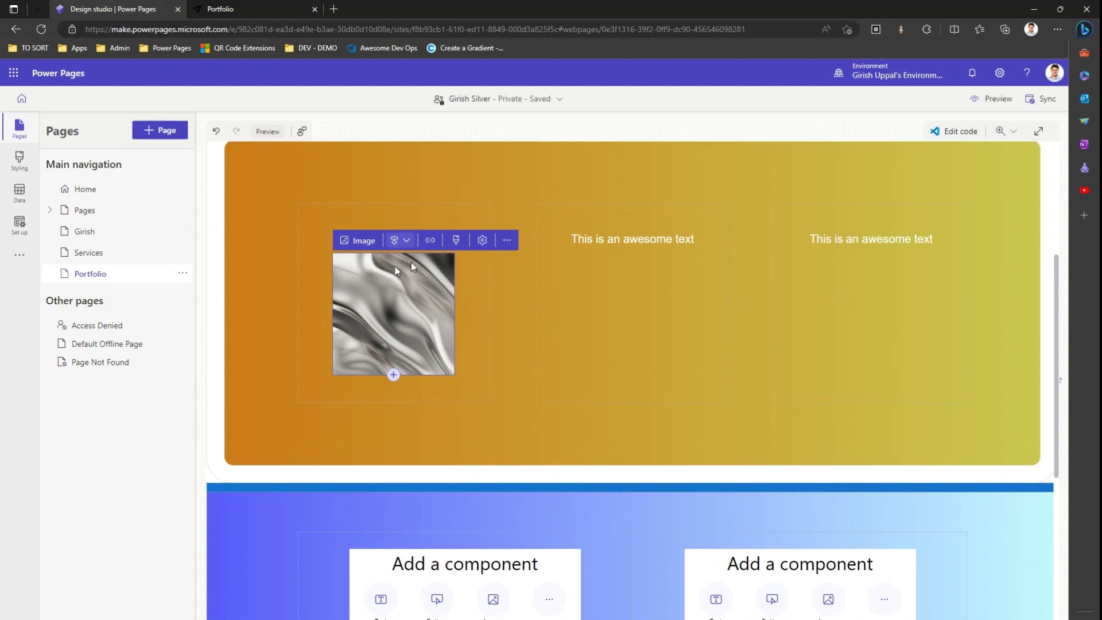
Give the first column's image a shadow of 42.
left_click(459, 243)
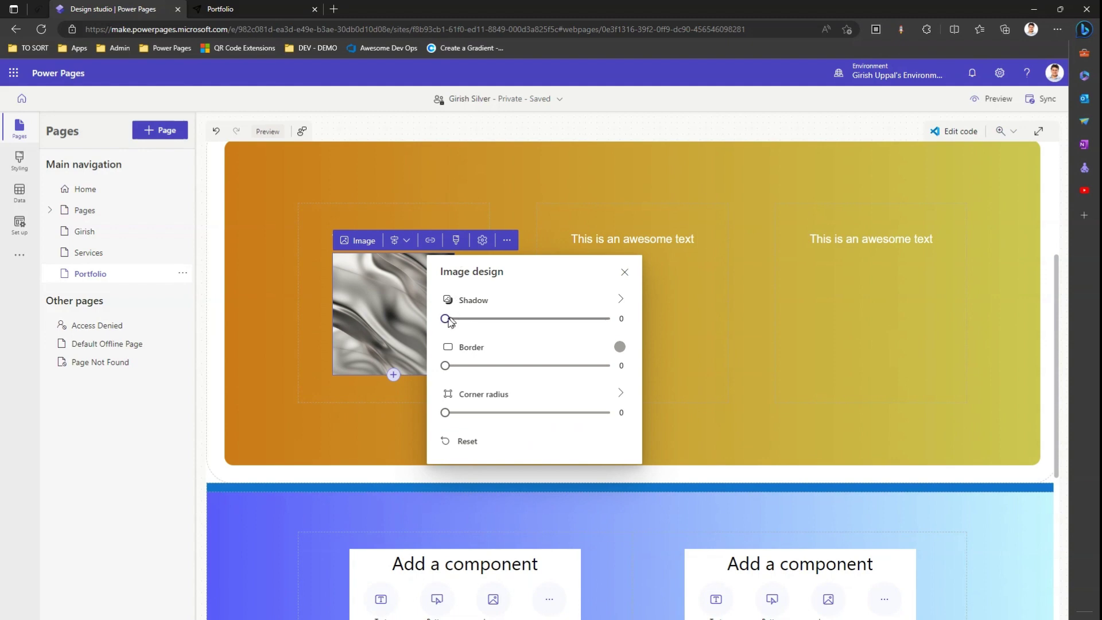
left_click(384, 336)
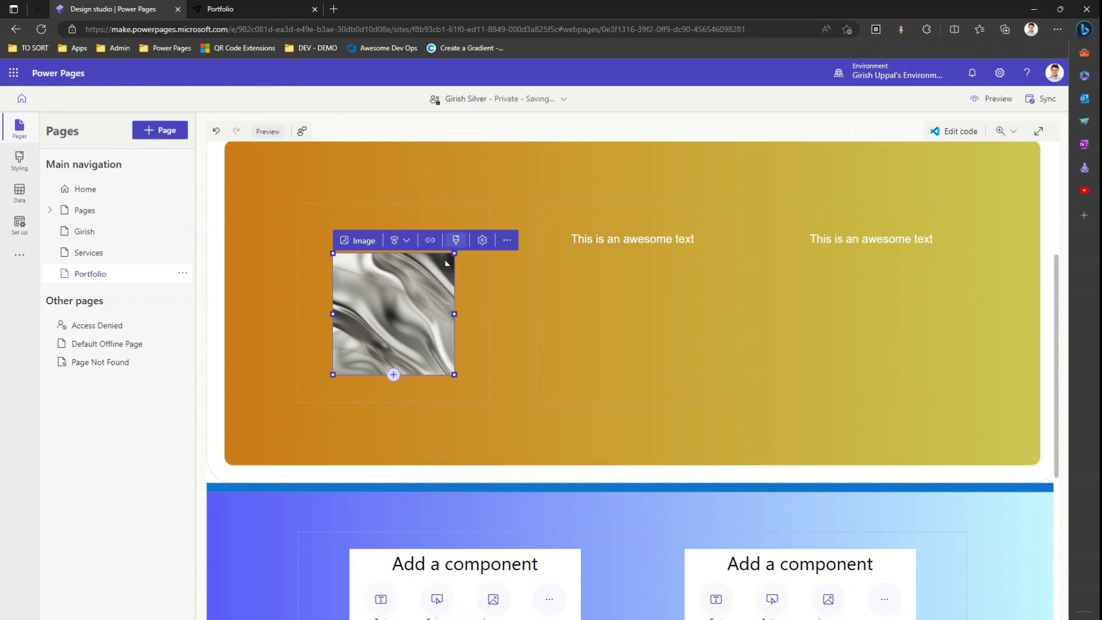
left_click(456, 240)
left_click_drag(452, 322, 514, 326)
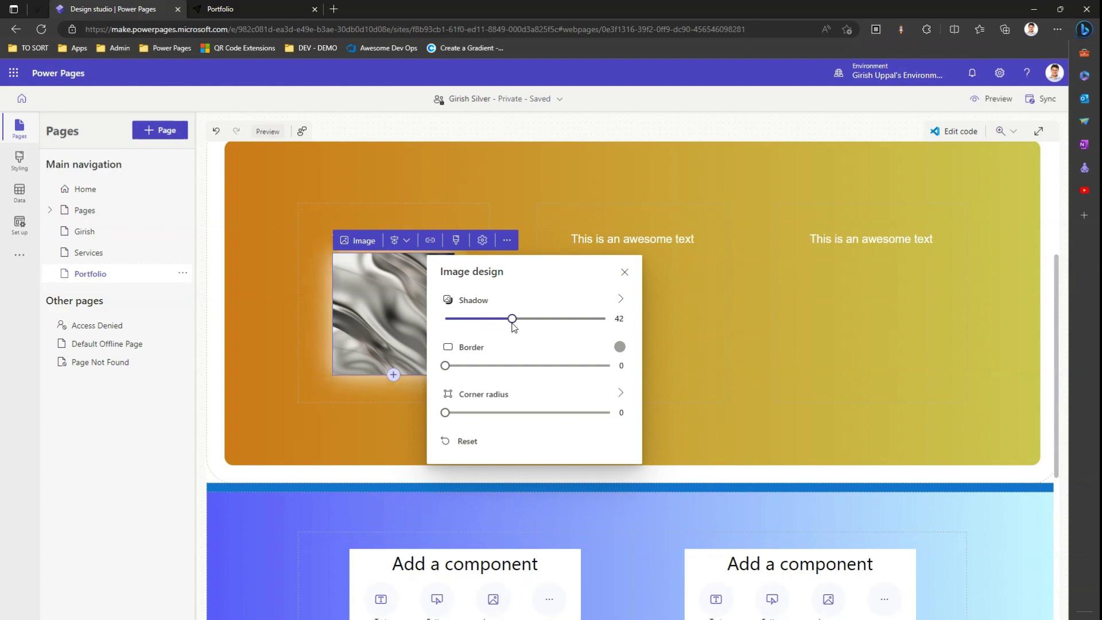
key("alt+Left")
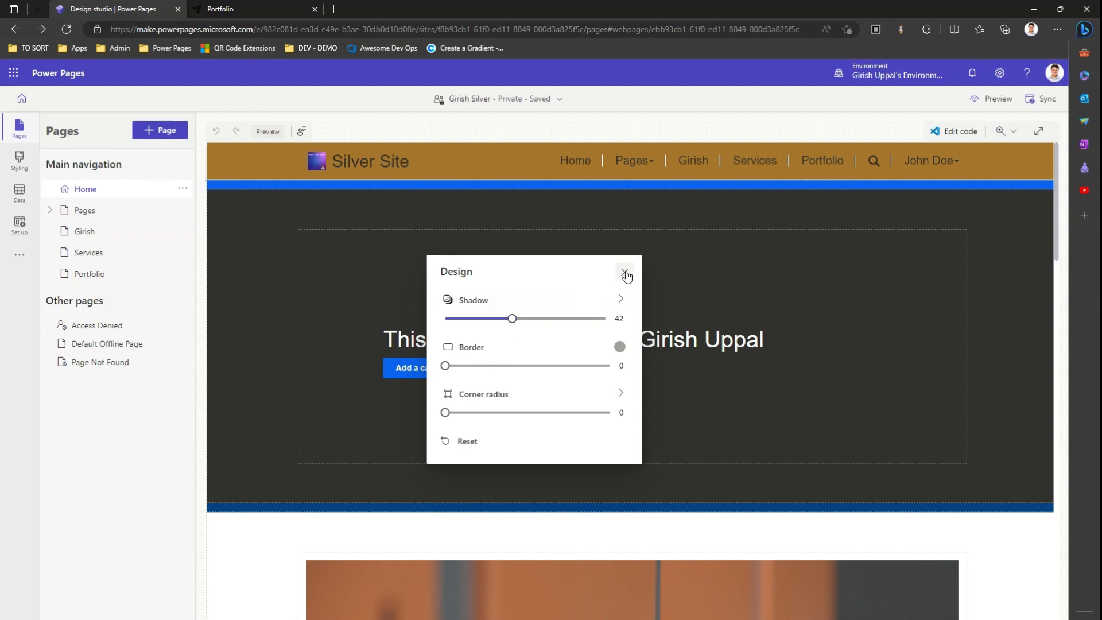
left_click(626, 273)
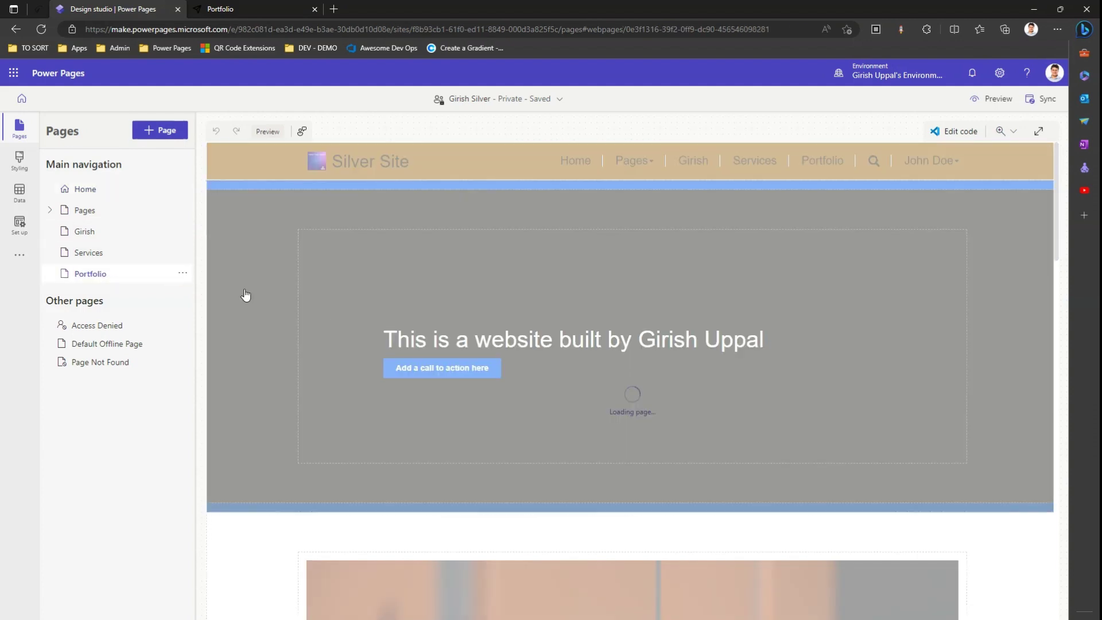
scroll(368, 373, "down", 4)
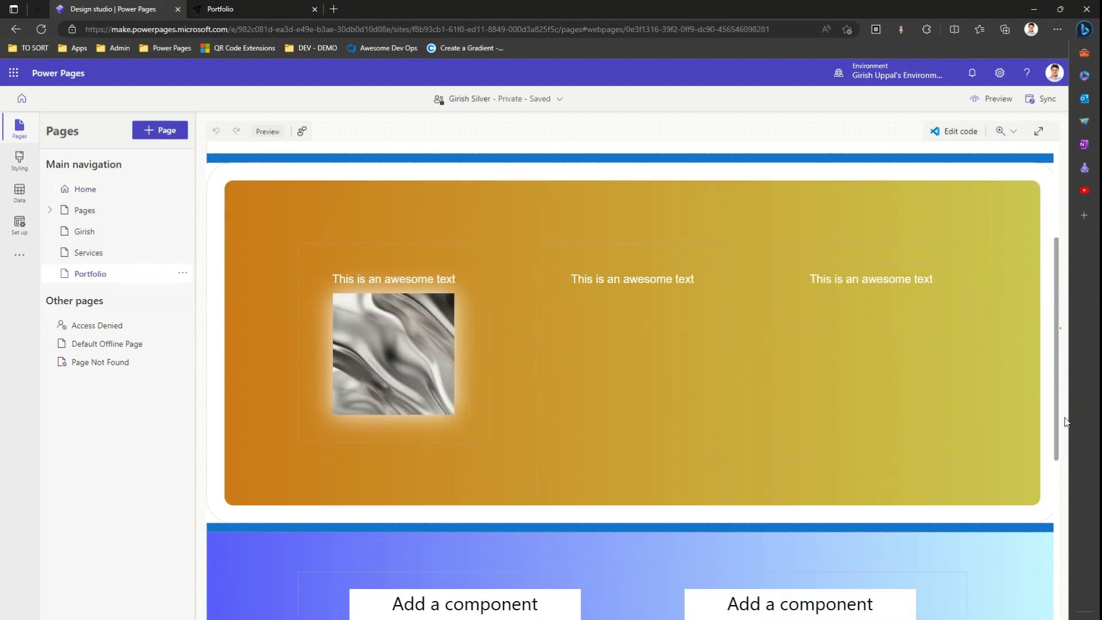
Set the shadow of the first column's image to 47 and its border to 5.
left_click(368, 374)
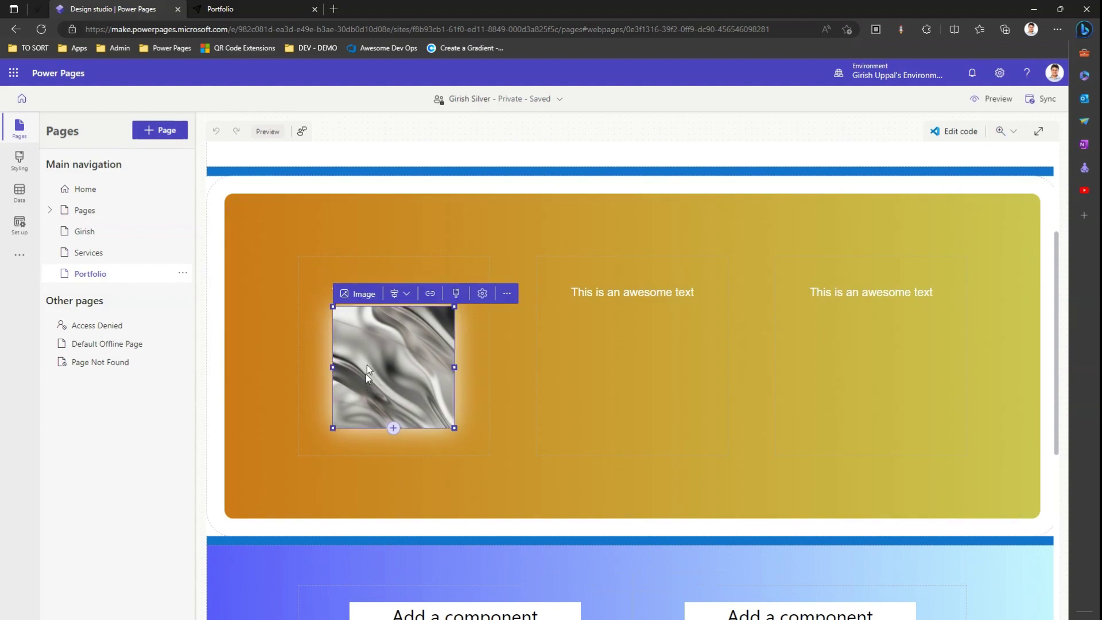
left_click(457, 295)
left_click_drag(512, 319, 520, 319)
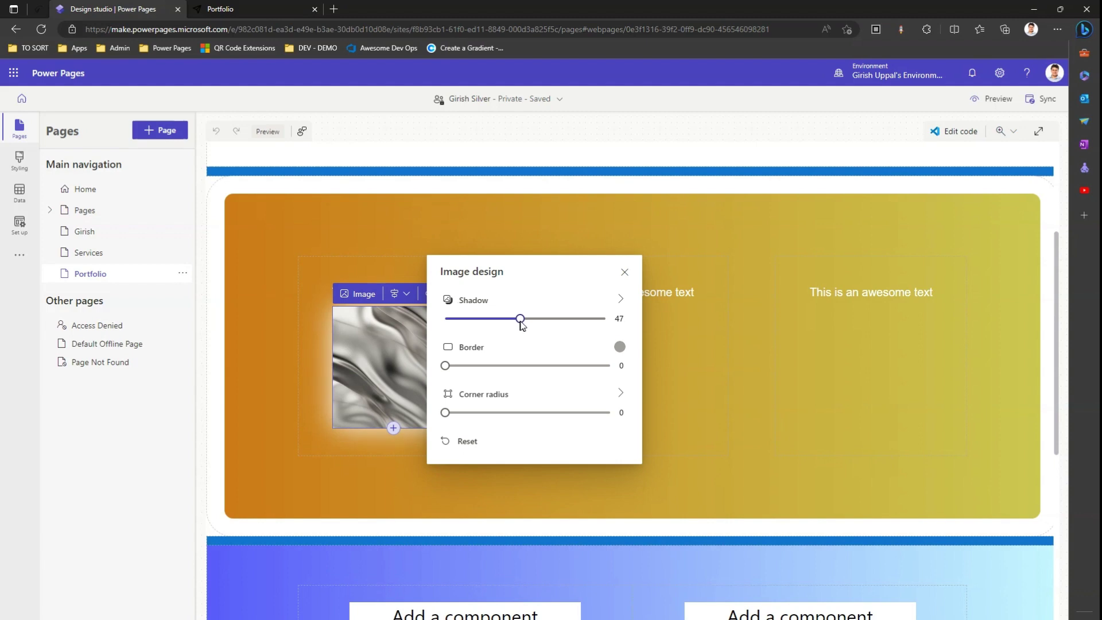
left_click_drag(446, 365, 453, 366)
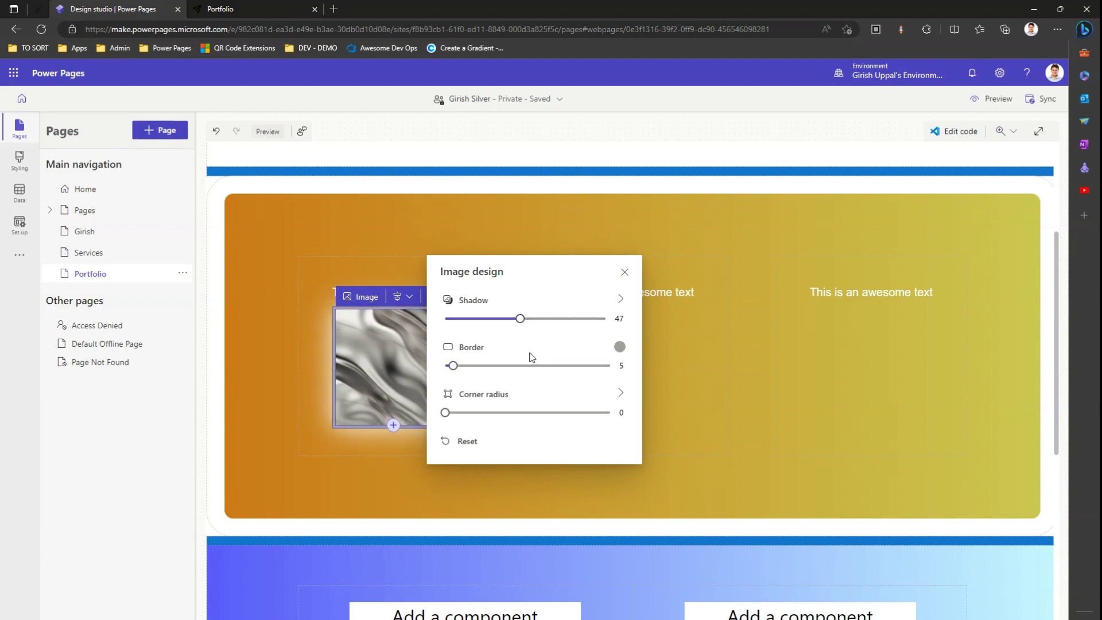
Make the border of the first column's image red and set its thickness to 13.
left_click(620, 347)
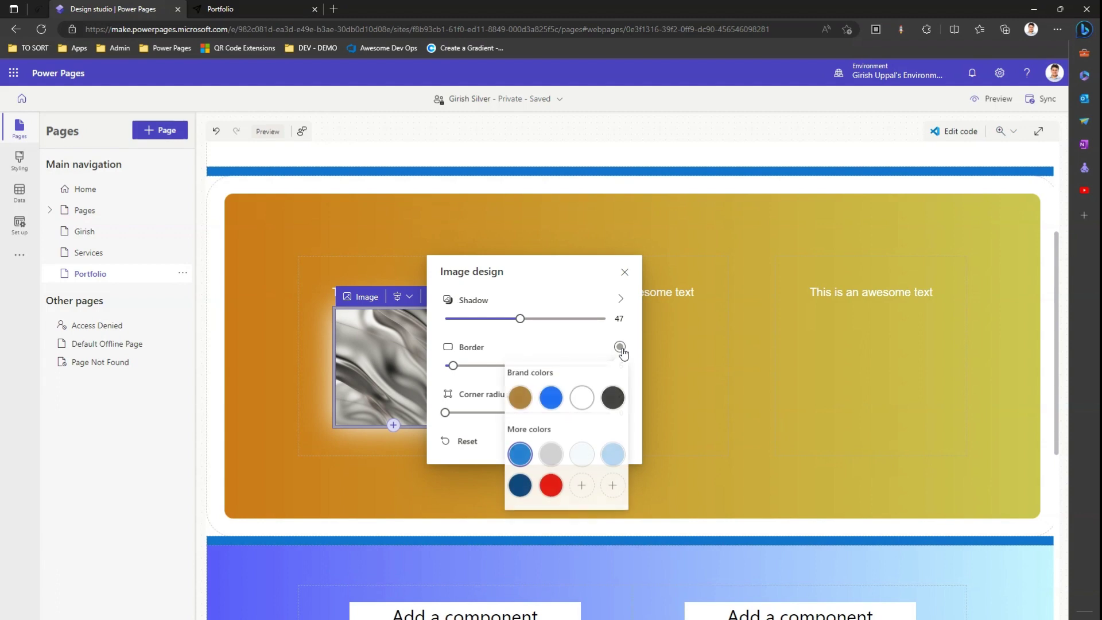
left_click(551, 486)
left_click_drag(453, 366, 466, 366)
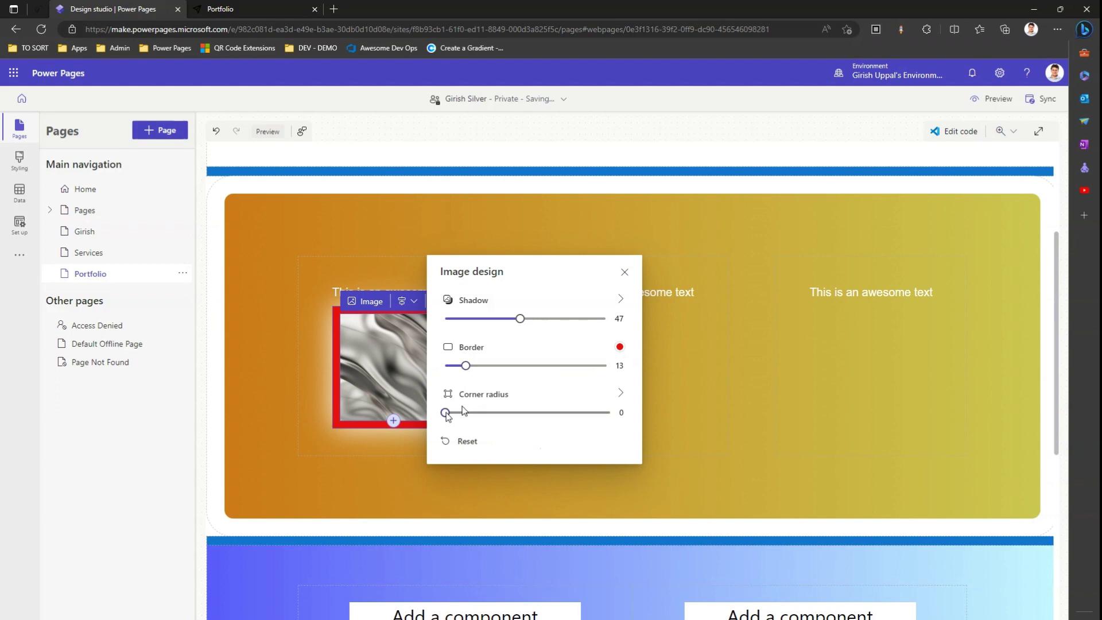
Round the corners of the first column's image with a corner radius of 23.
mouse_move(446, 413)
left_mouse_down()
mouse_move(494, 414)
mouse_move(454, 419)
left_mouse_up()
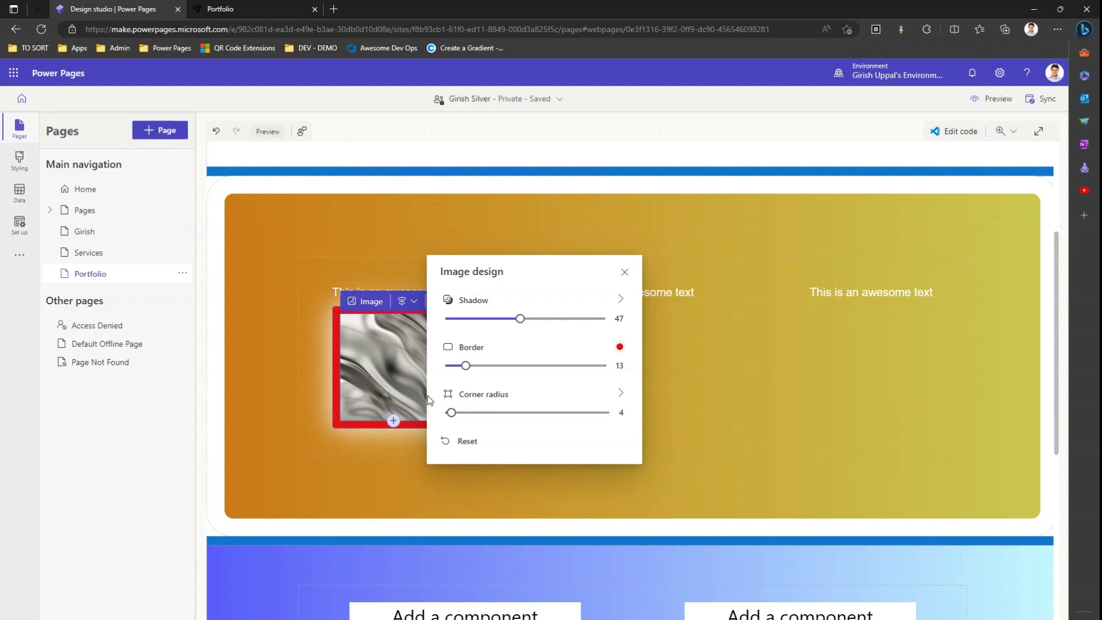
left_click_drag(453, 416, 484, 416)
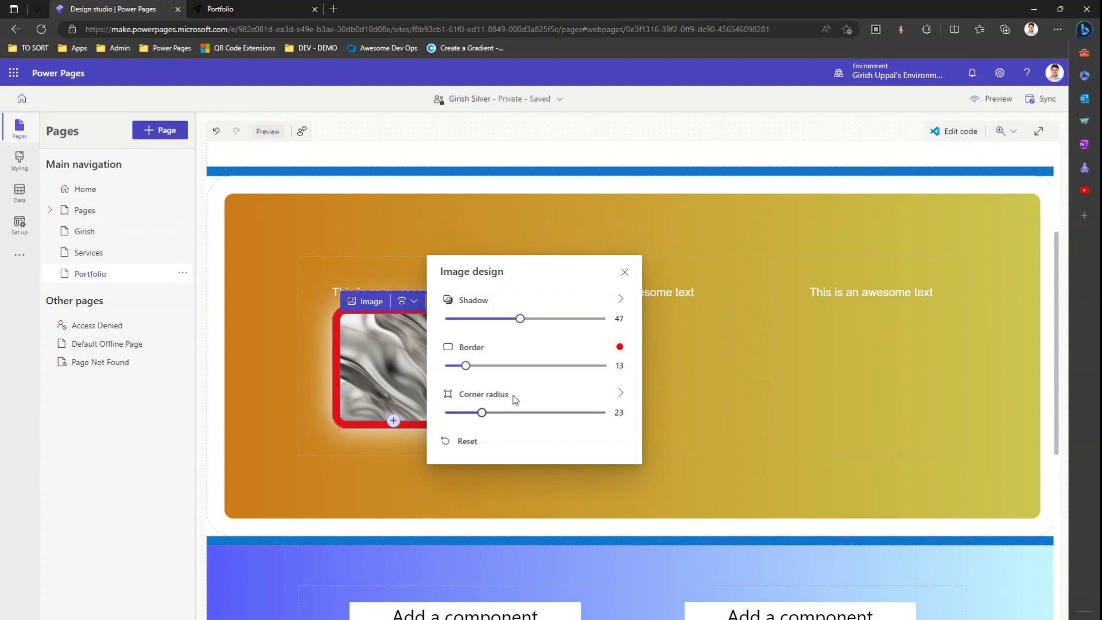
left_click(725, 388)
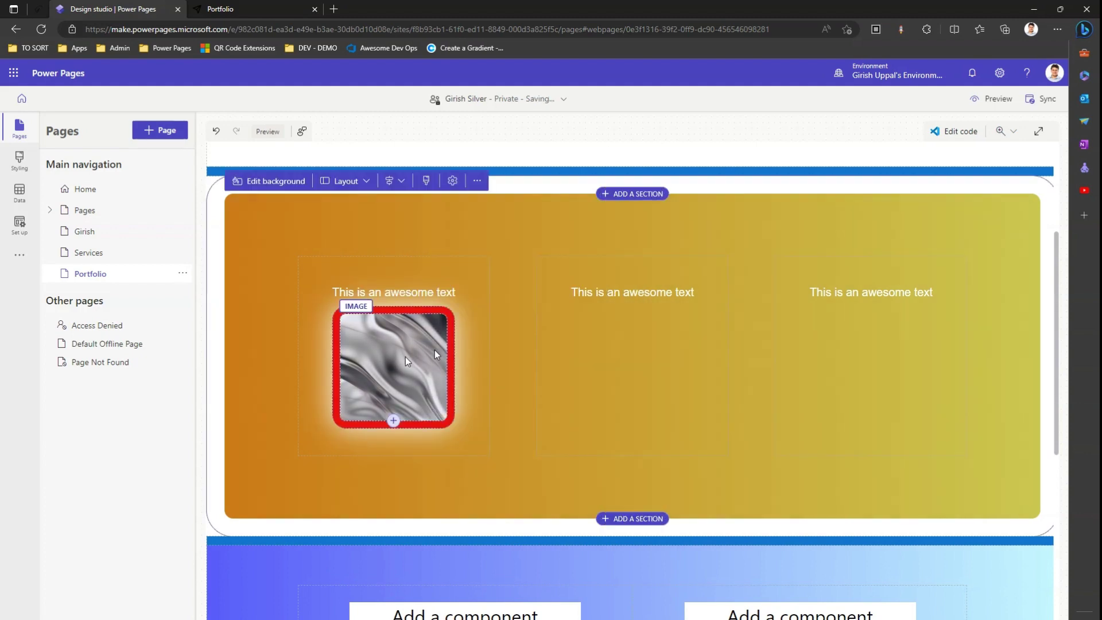
Duplicate the first column's image twice and place one copy below the text in each of the second and third columns.
left_click(424, 343)
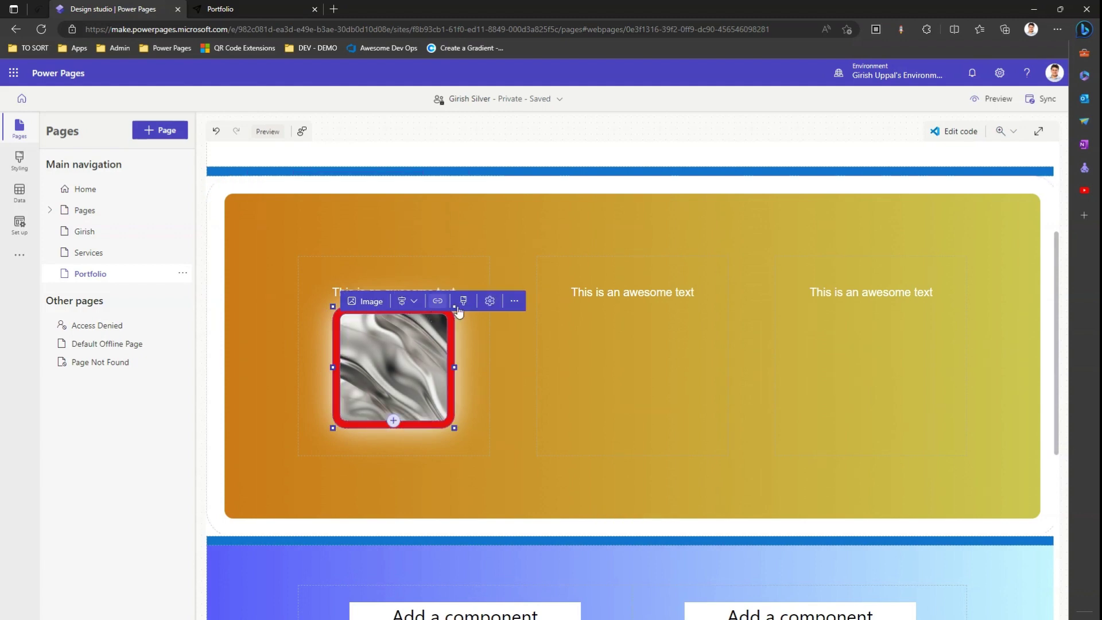
left_click(514, 301)
left_click(502, 332)
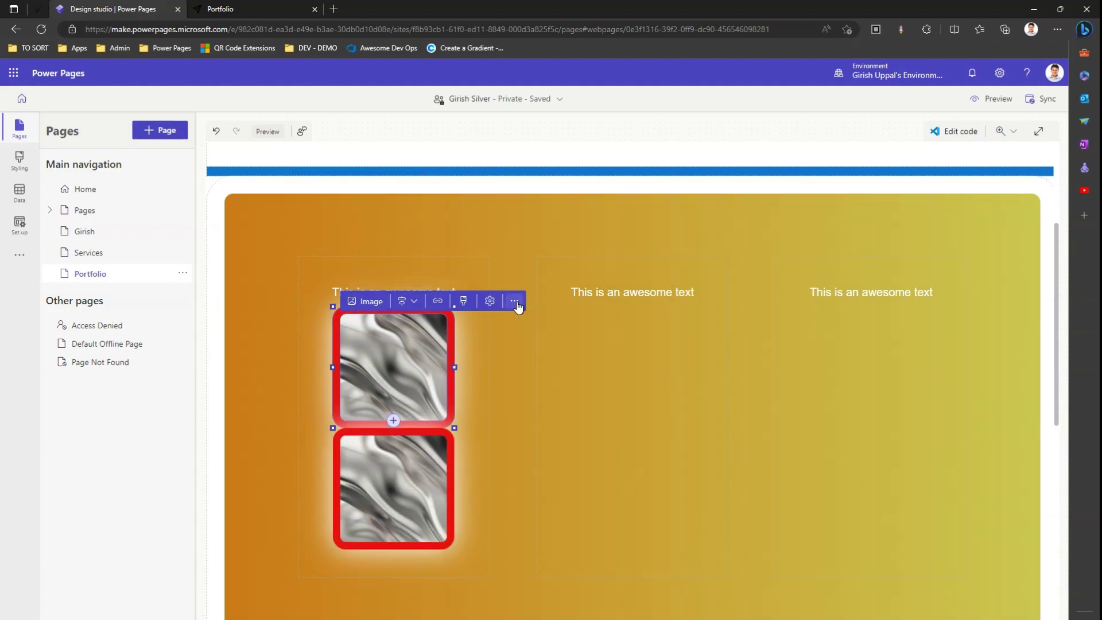
left_click(514, 300)
left_click(505, 328)
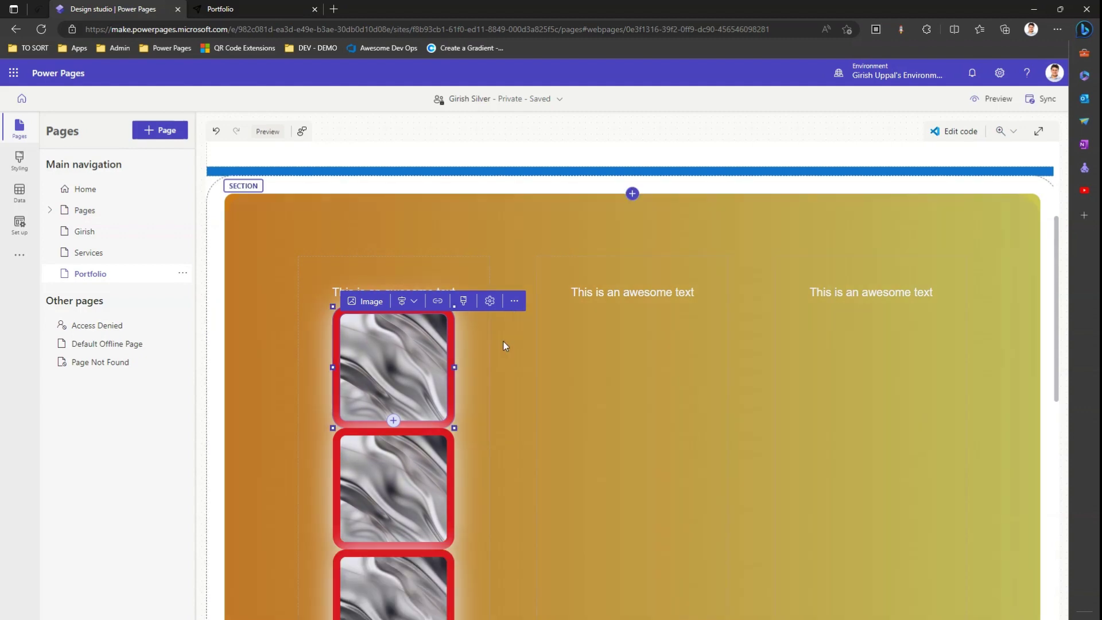
left_click_drag(419, 358, 632, 357)
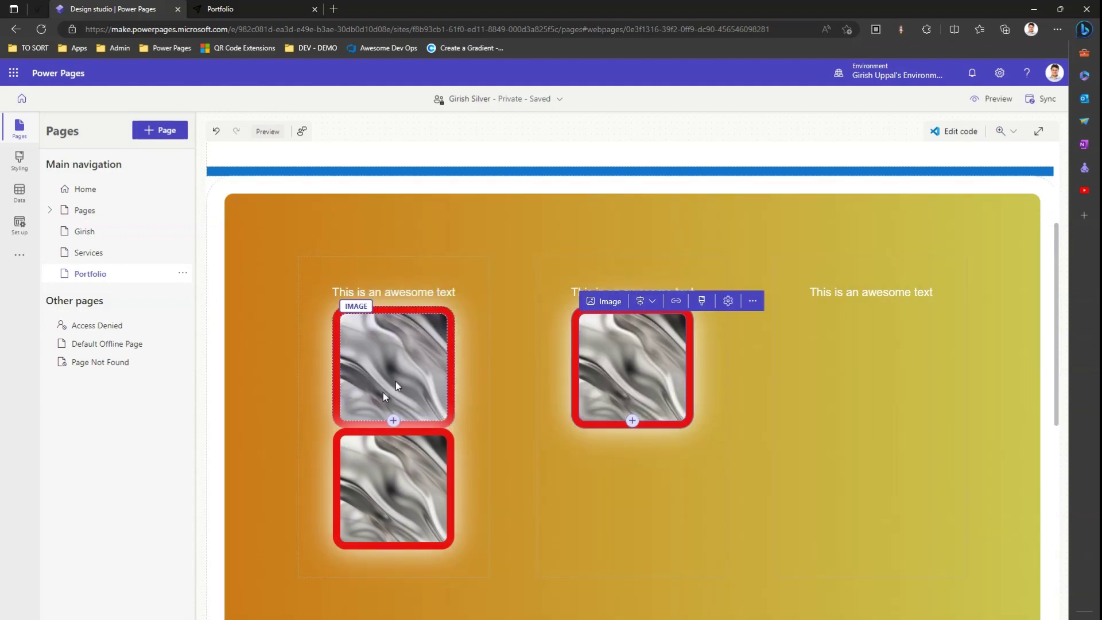
left_click_drag(871, 345, 880, 387)
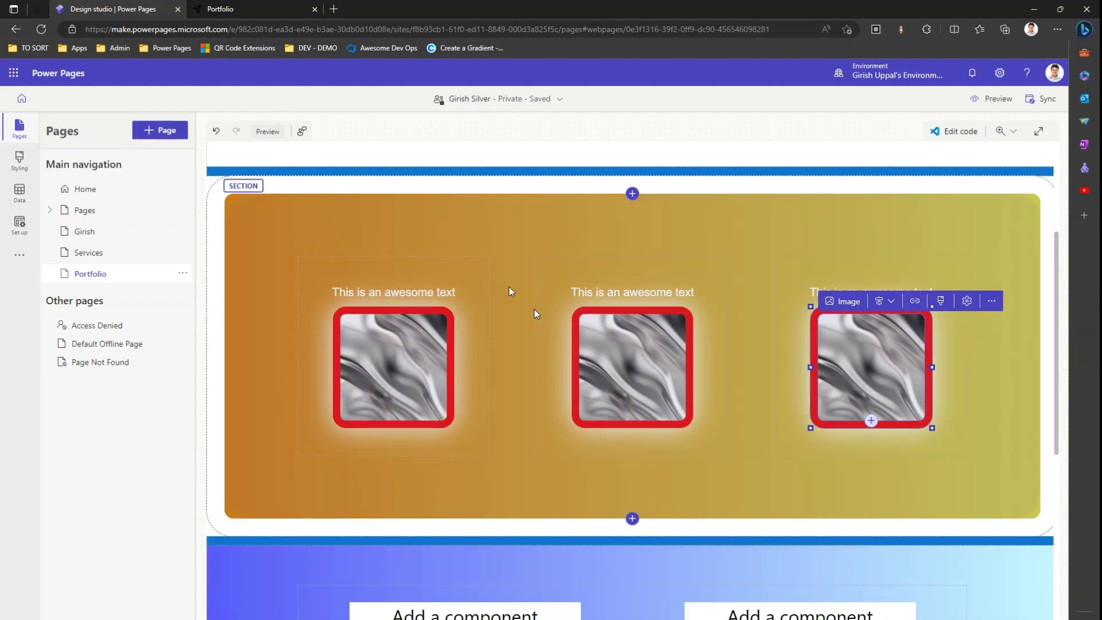
Change the orange gradient section's layout to two equal columns.
left_click(283, 232)
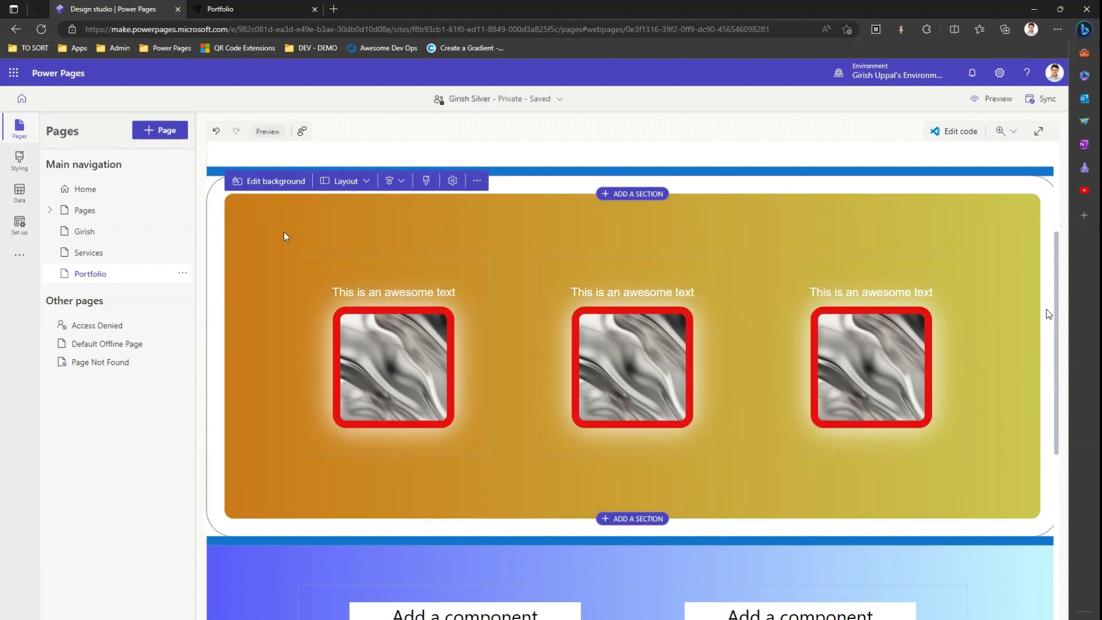
left_click(632, 193)
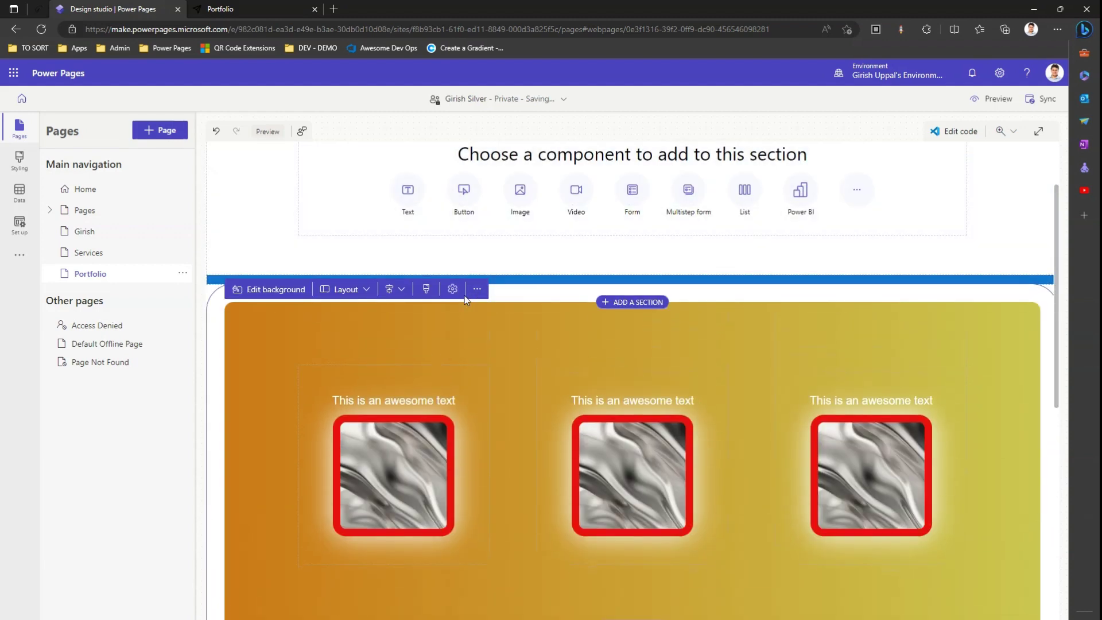
left_click(477, 289)
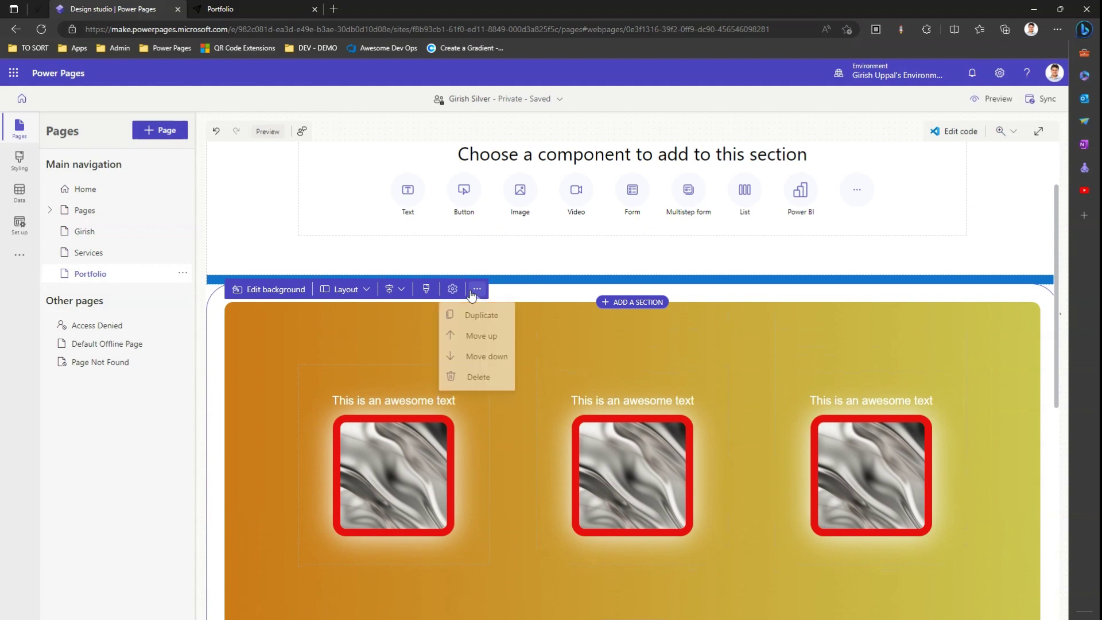
left_click(373, 292)
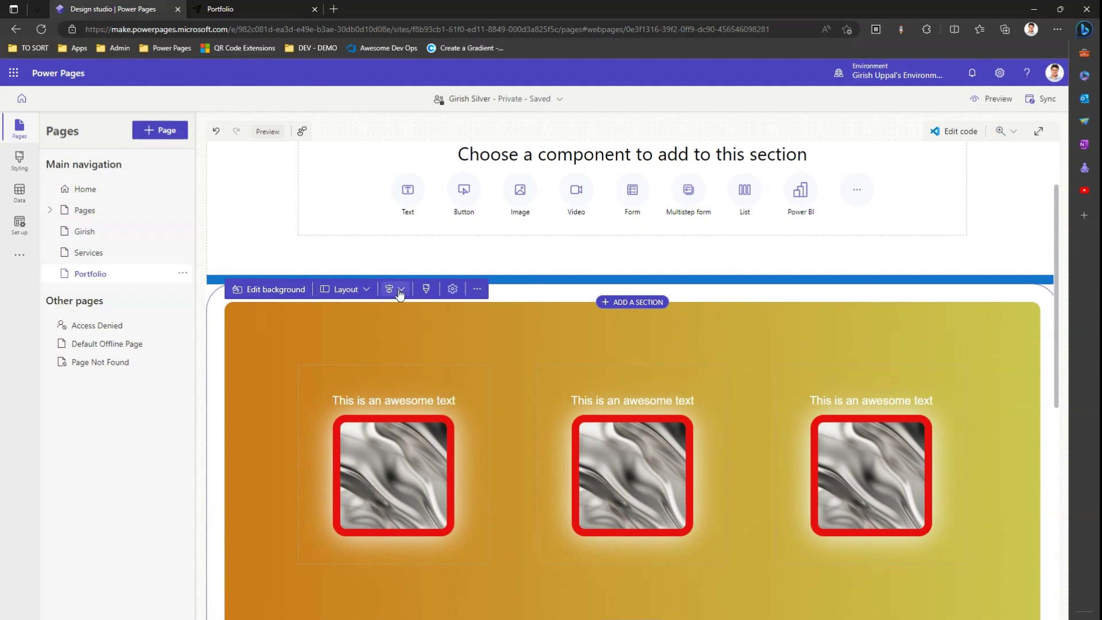
left_click(347, 290)
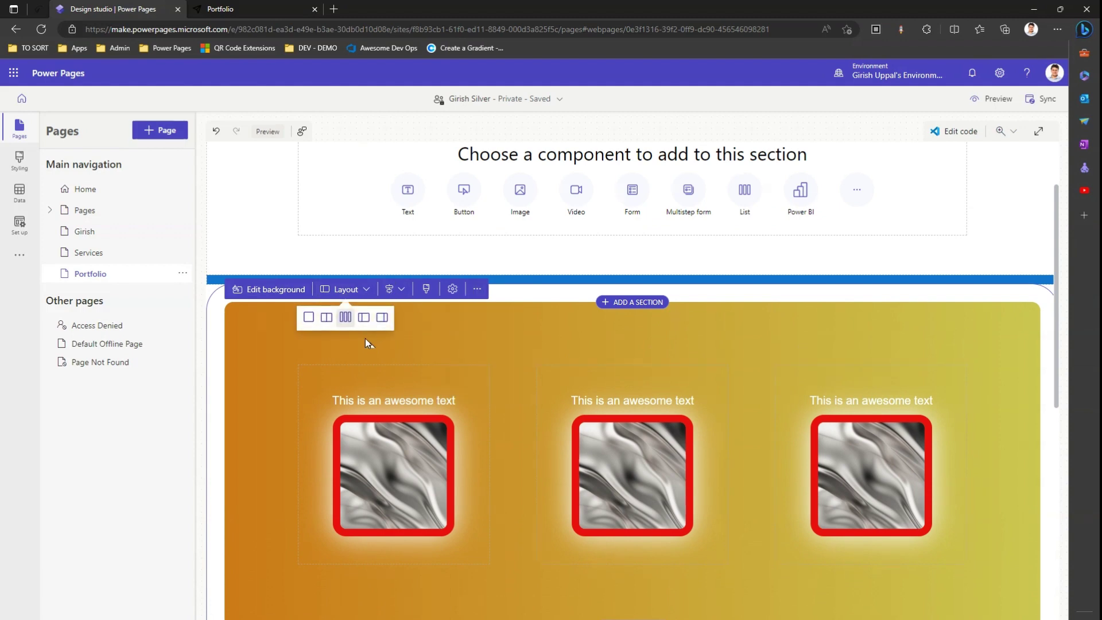
left_click(326, 318)
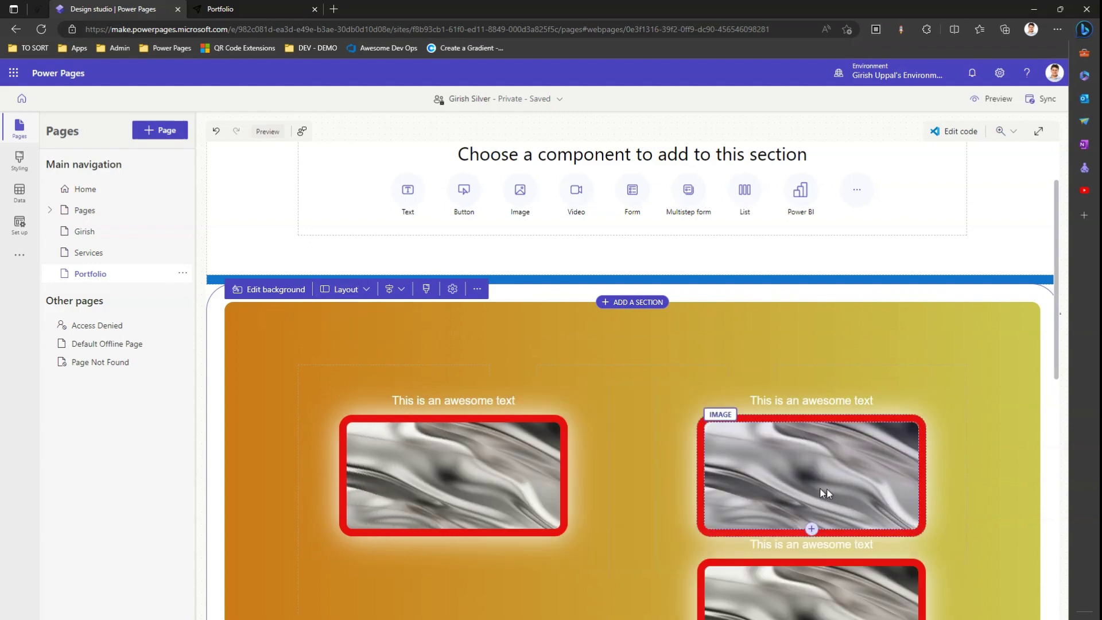
Return the orange gradient section to three columns and move one of the middle column's images into the third column.
left_click(368, 292)
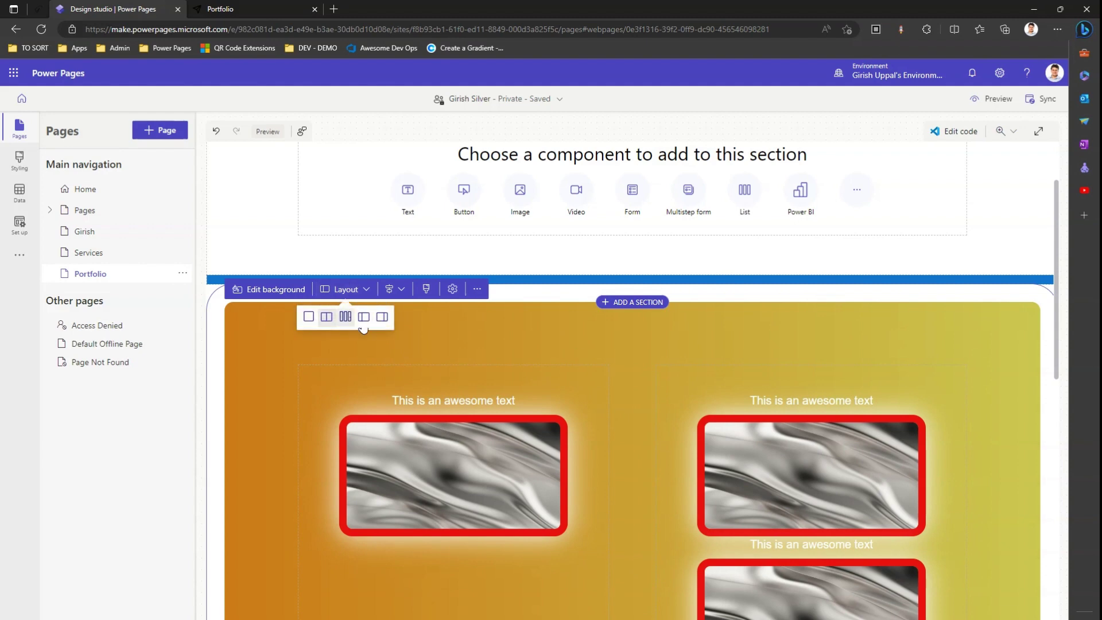
left_click(345, 313)
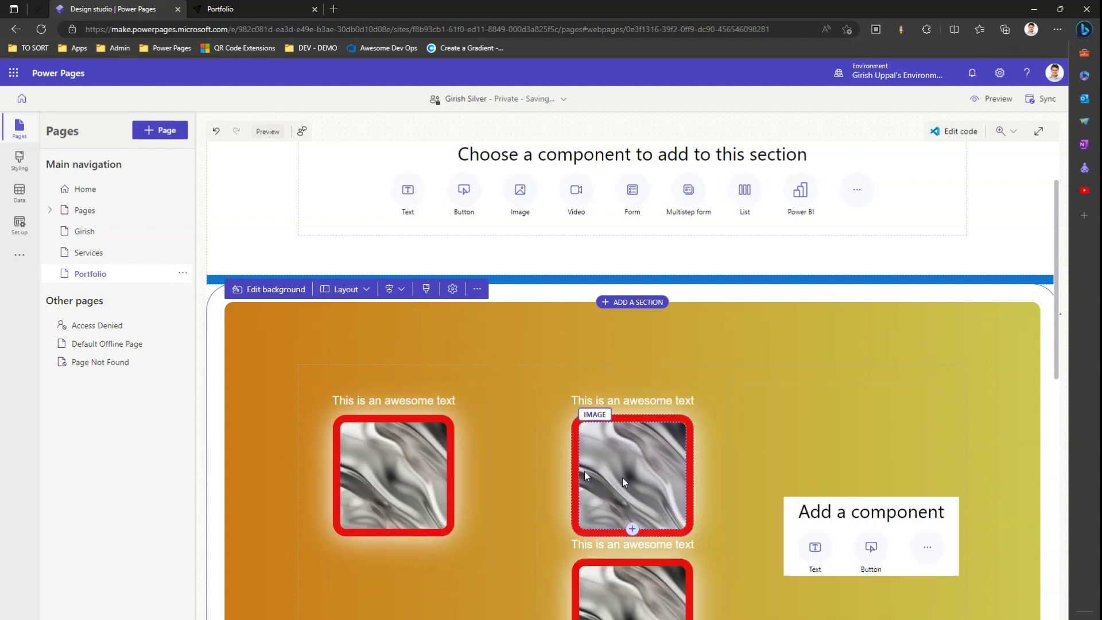
left_click_drag(622, 478, 847, 444)
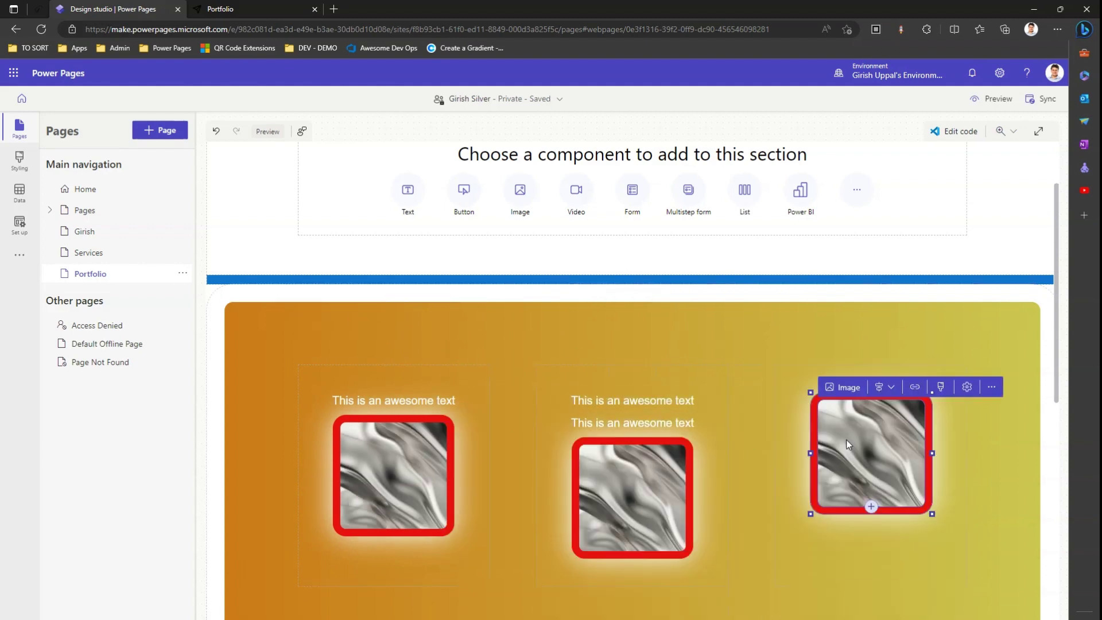
Move the extra text from the middle column to above the image in the third column.
left_click(659, 424)
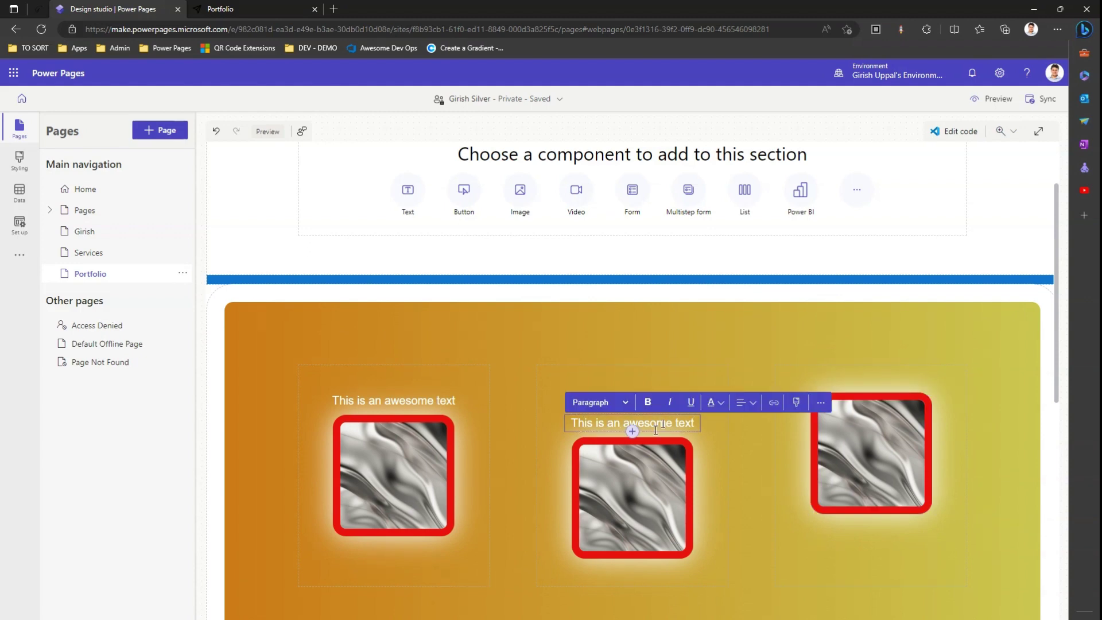
key("Escape")
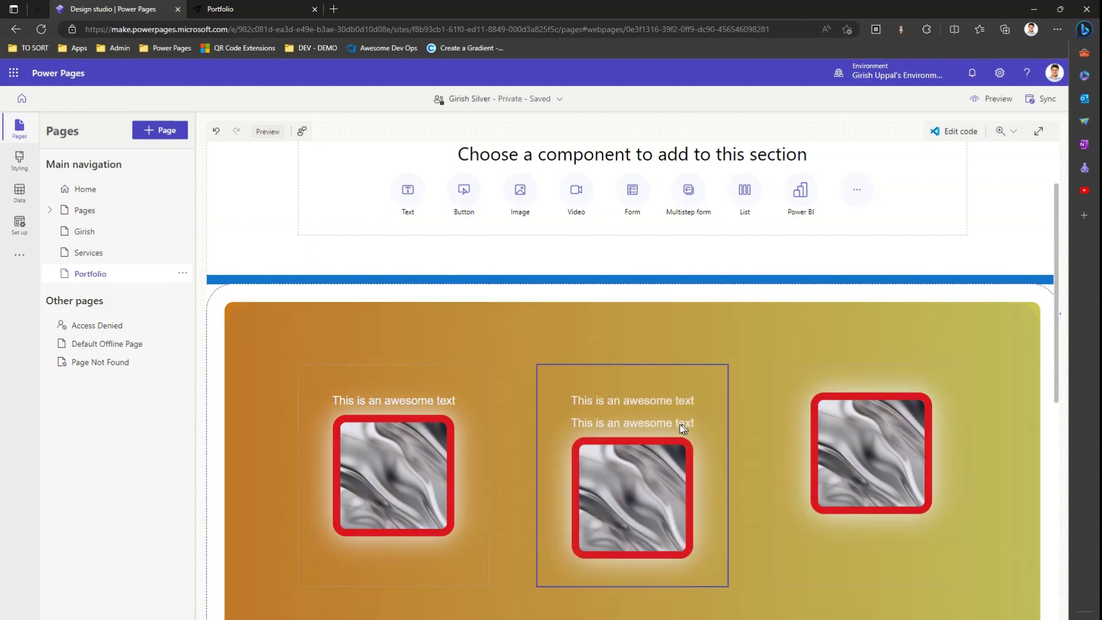
left_click(647, 423)
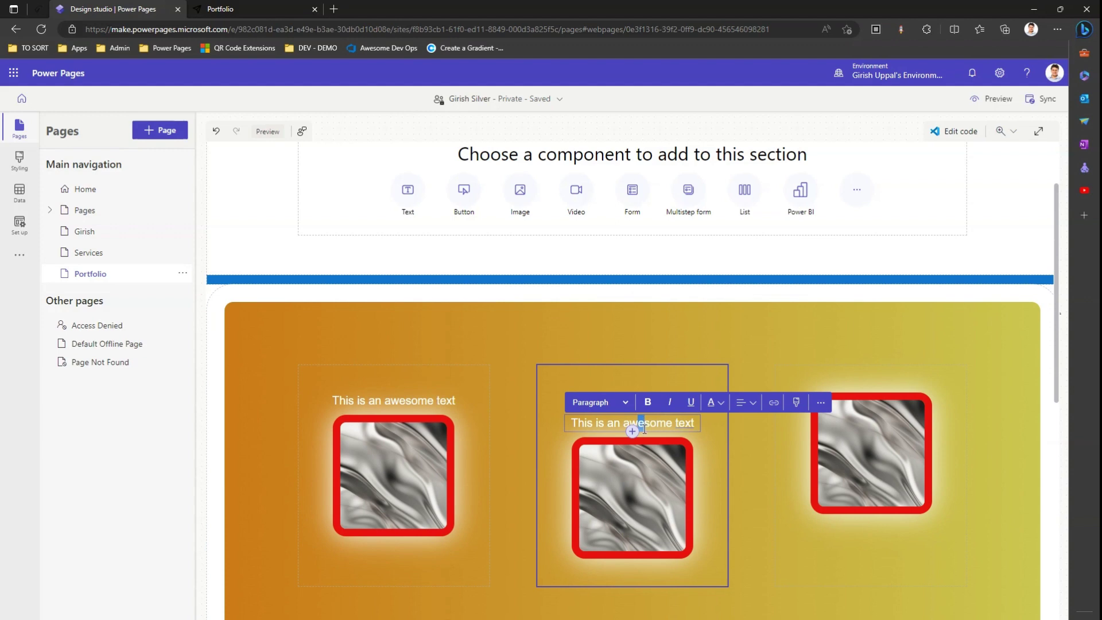
key("Escape")
left_click(649, 430)
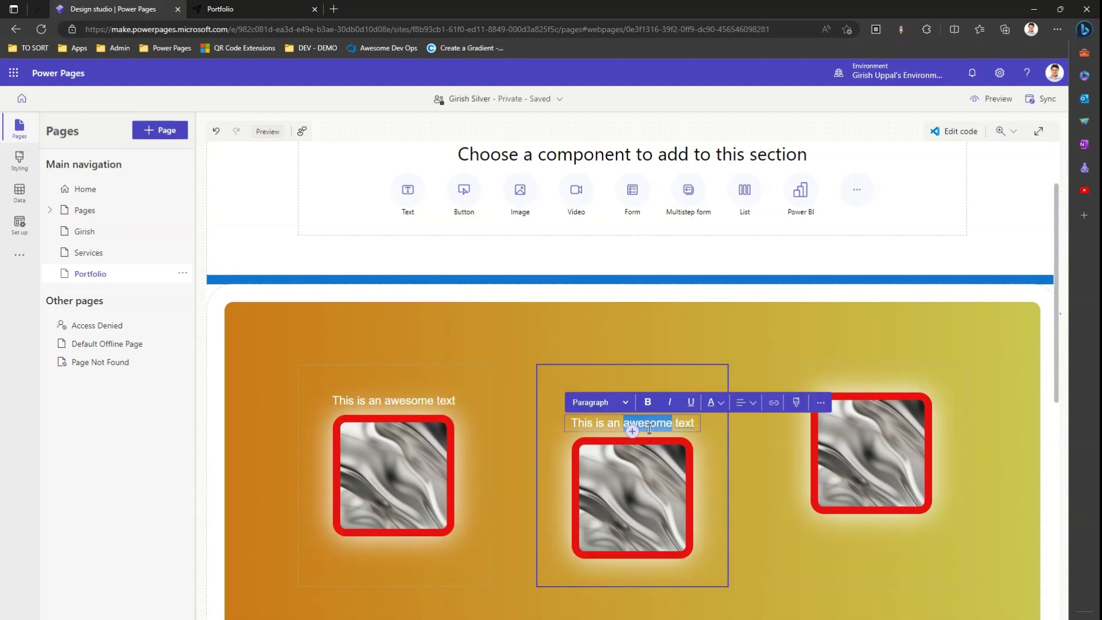
key("Escape")
left_click_drag(666, 406, 867, 391)
left_click(714, 335)
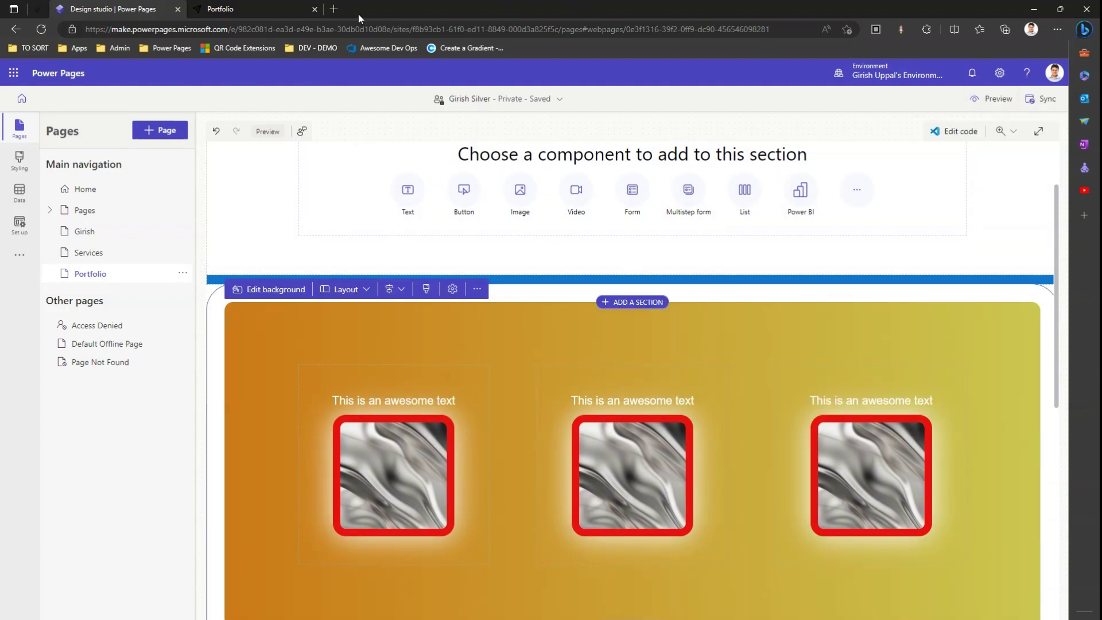
Reload the live Portfolio page in the browser to check the section's texts and images, and return to the design studio.
left_click(250, 9)
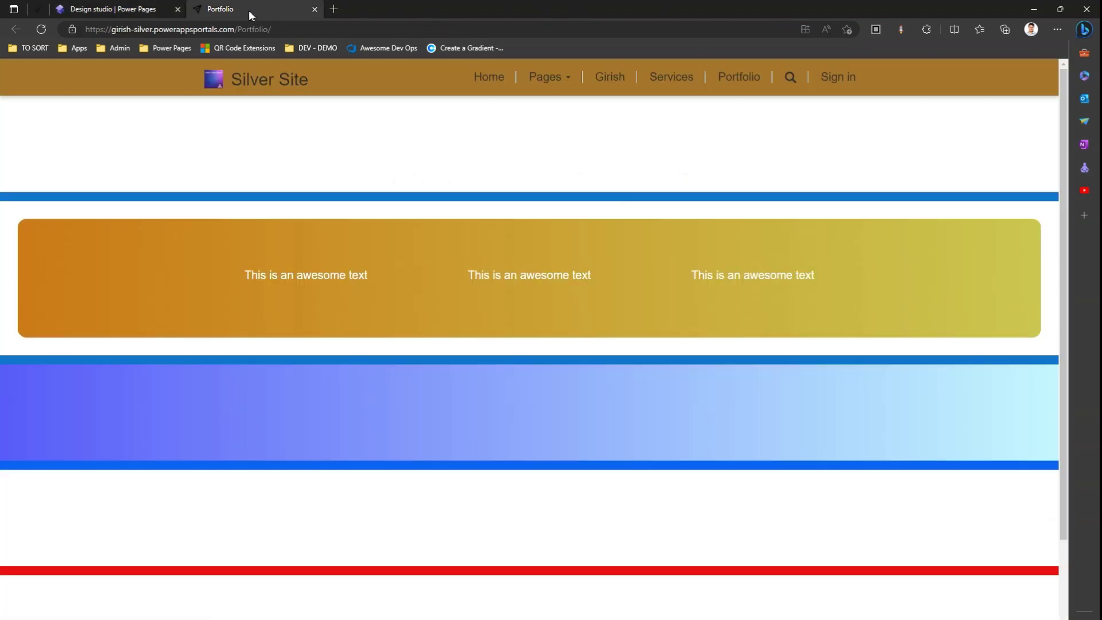
left_click(45, 31)
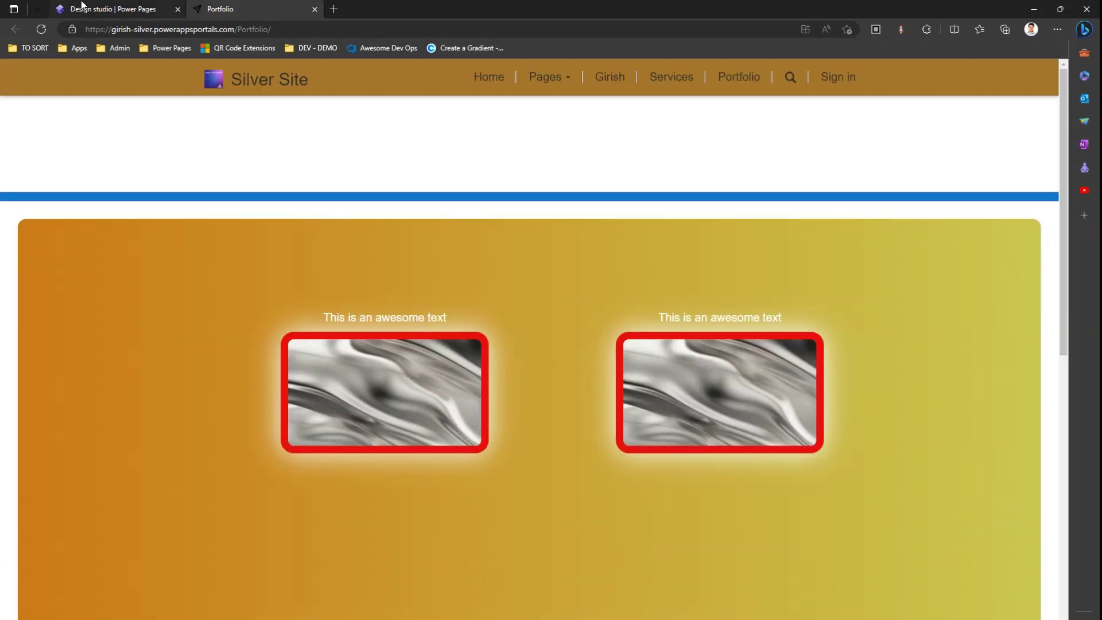
left_click(81, 7)
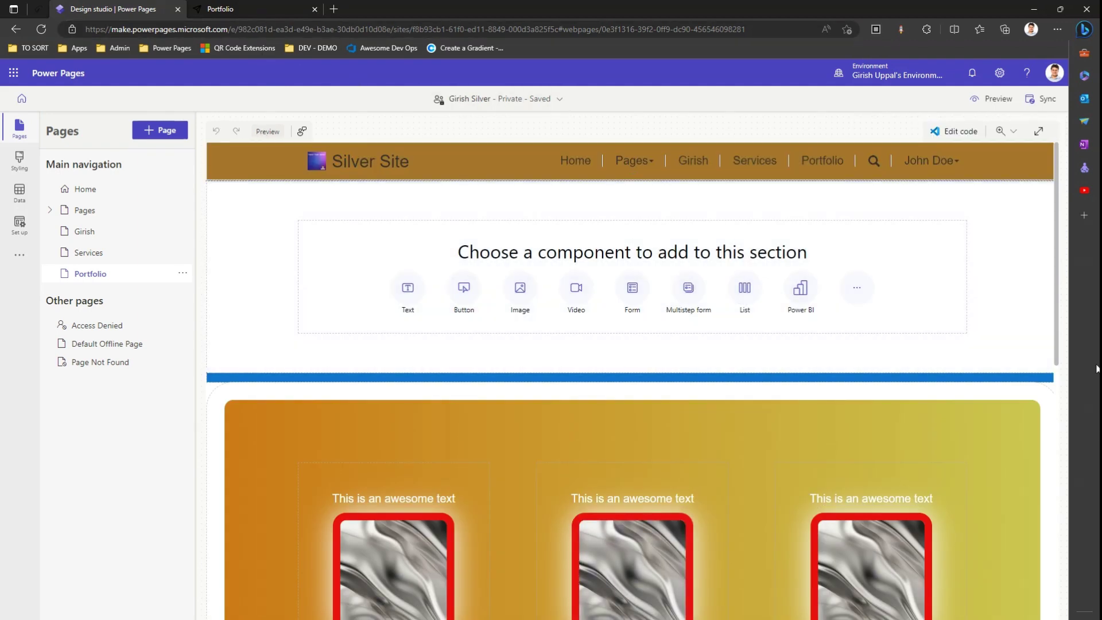
Set the background fill color of the blue gradient section to the brown brand color and reopen its fill color settings.
mouse_move(1059, 353)
left_mouse_down()
mouse_move(1072, 619)
mouse_move(1069, 370)
left_mouse_up()
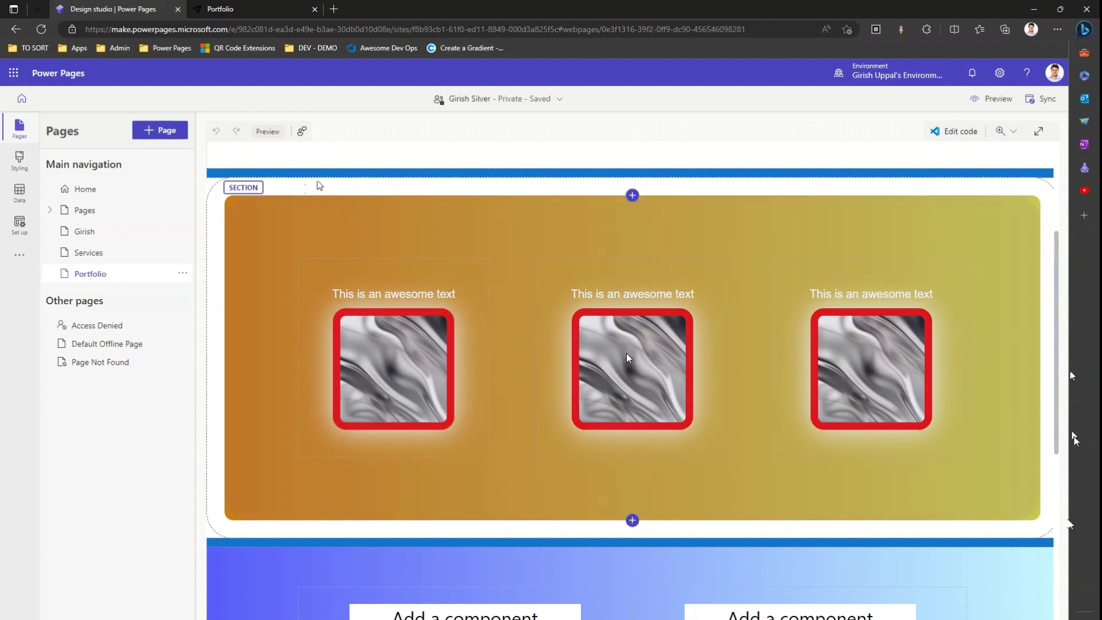
left_click_drag(1057, 381, 1039, 476)
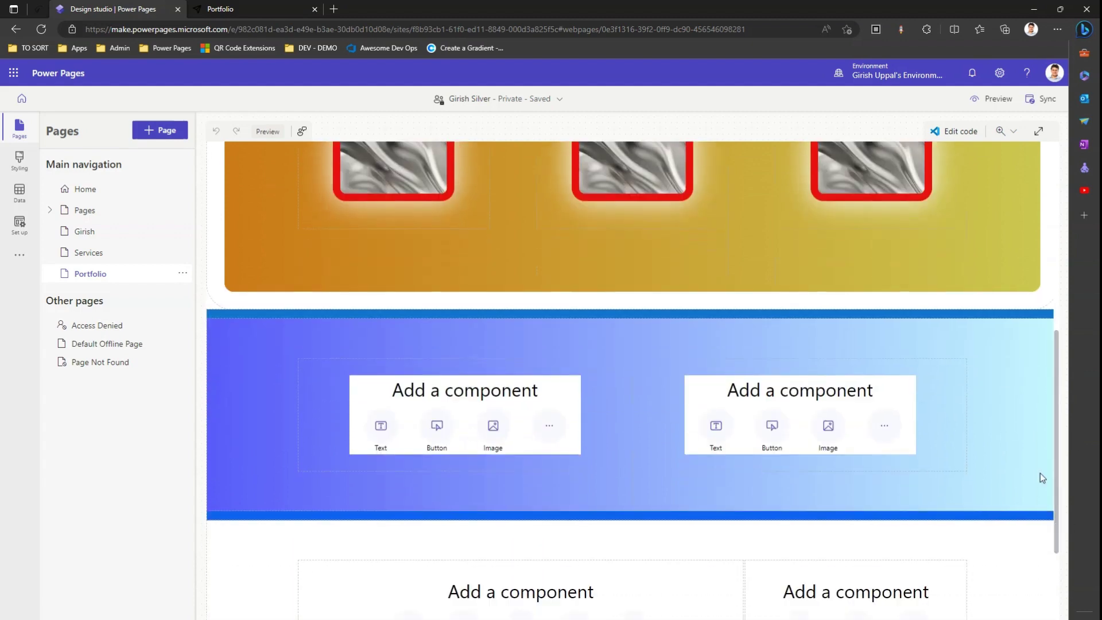
left_click(615, 359)
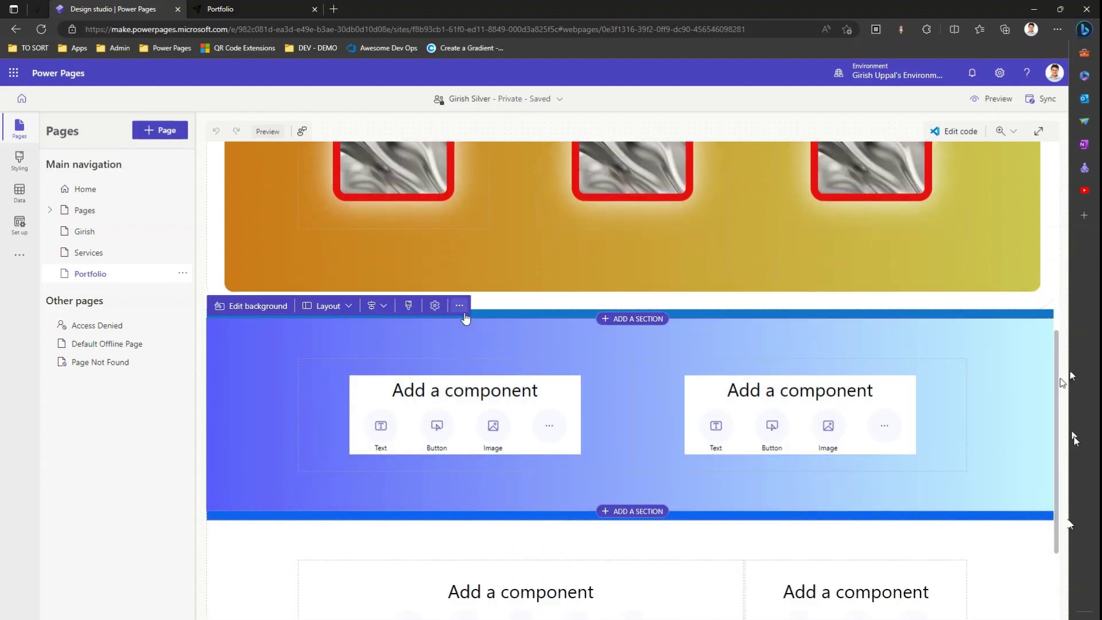
left_click(268, 307)
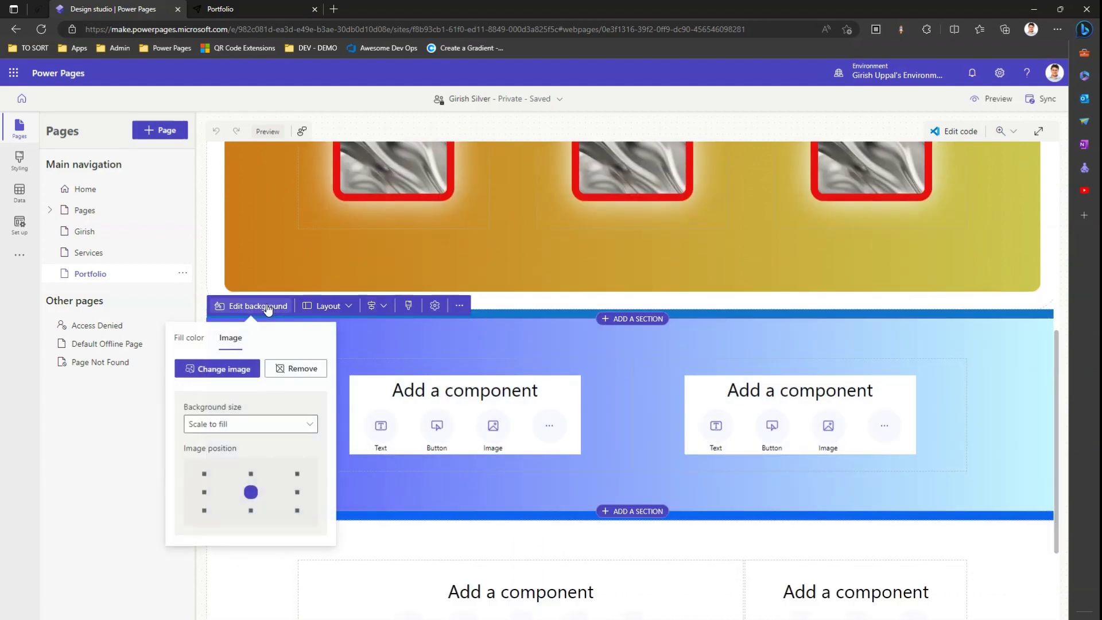
left_click(189, 338)
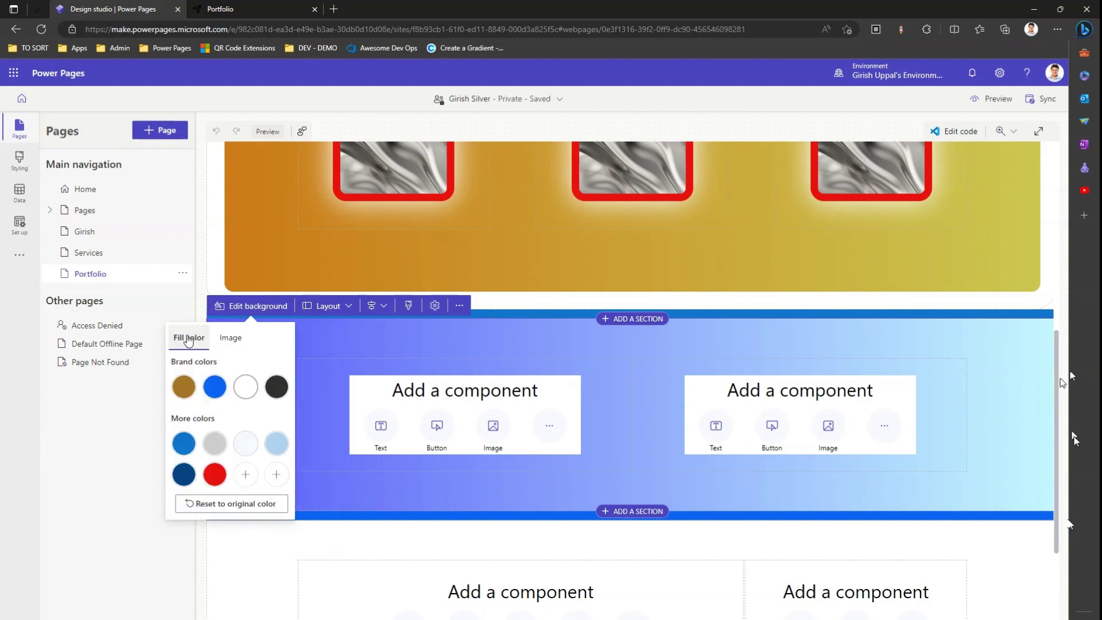
key("Escape")
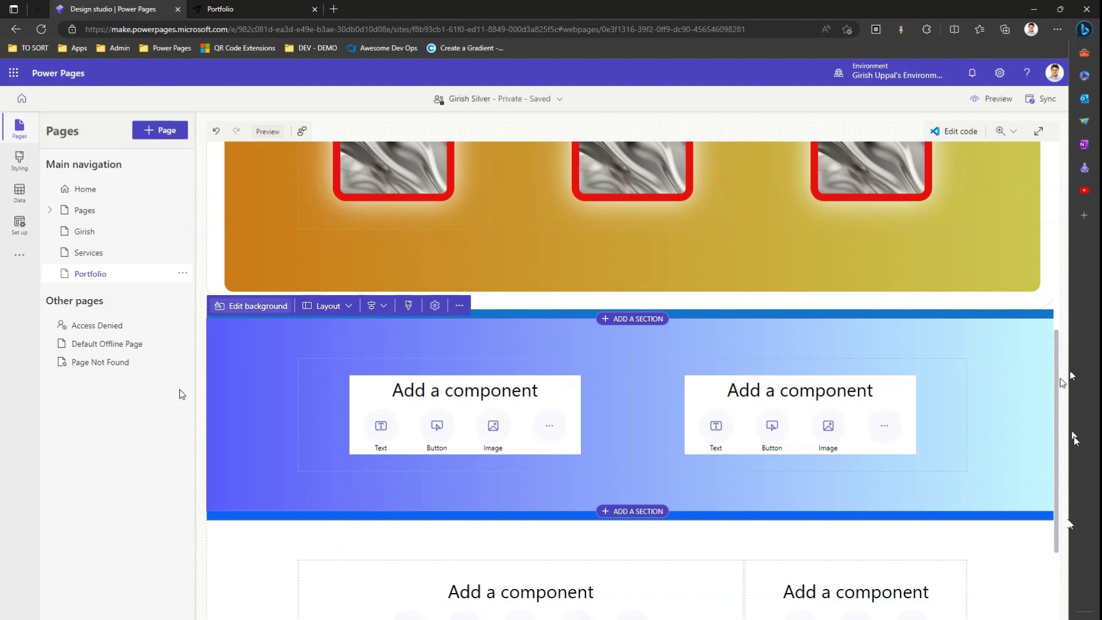
left_click(269, 315)
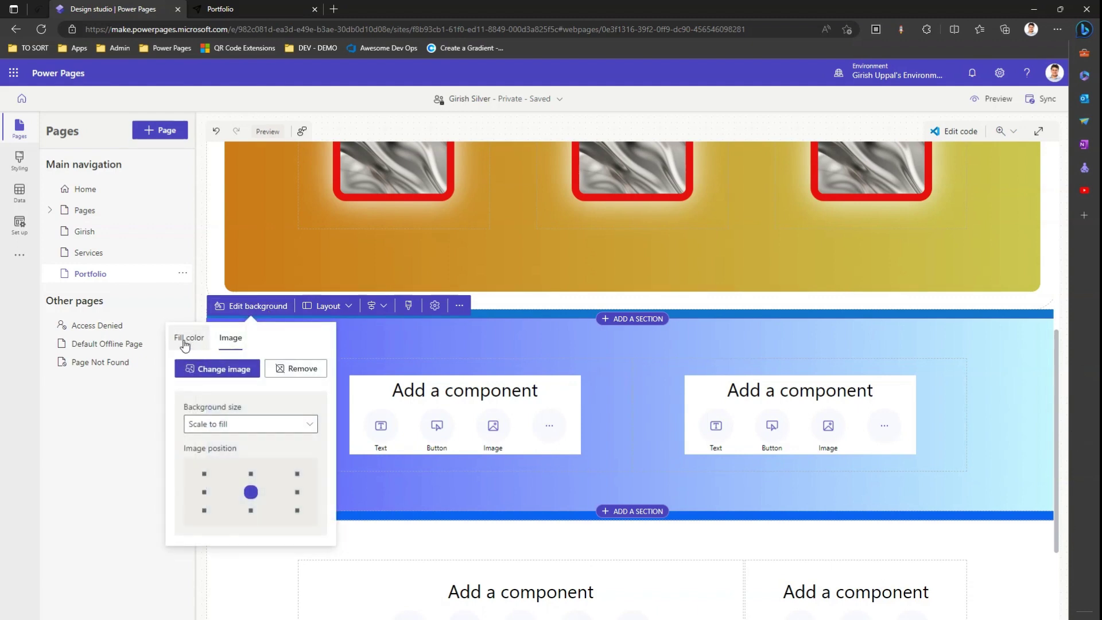
left_click(187, 337)
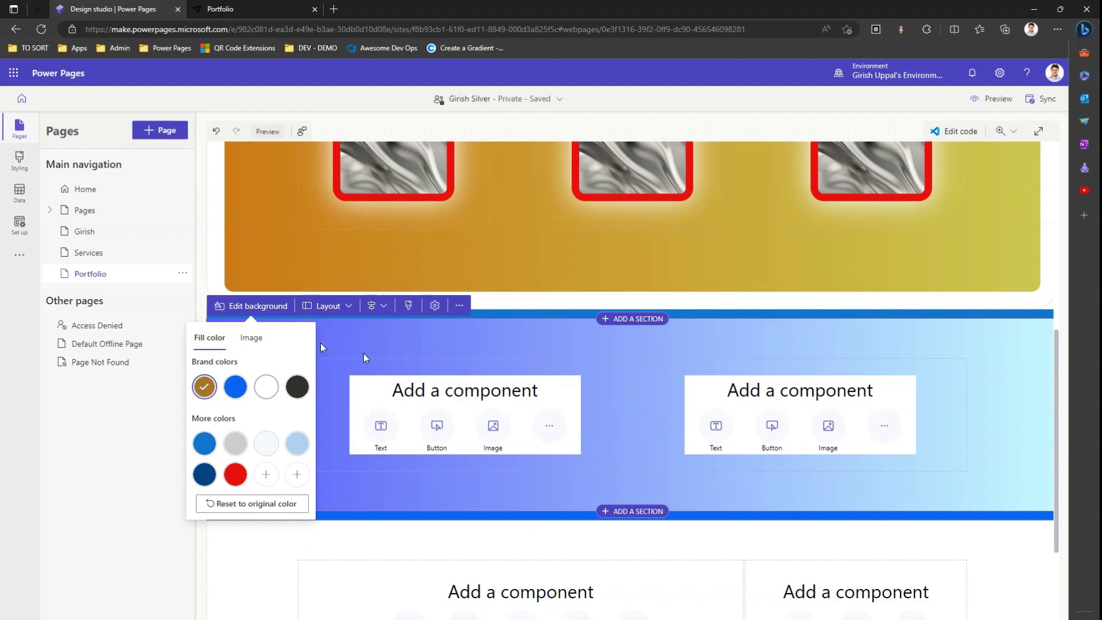
Remove the background image from the blue gradient section and reopen its background image settings.
left_click(251, 344)
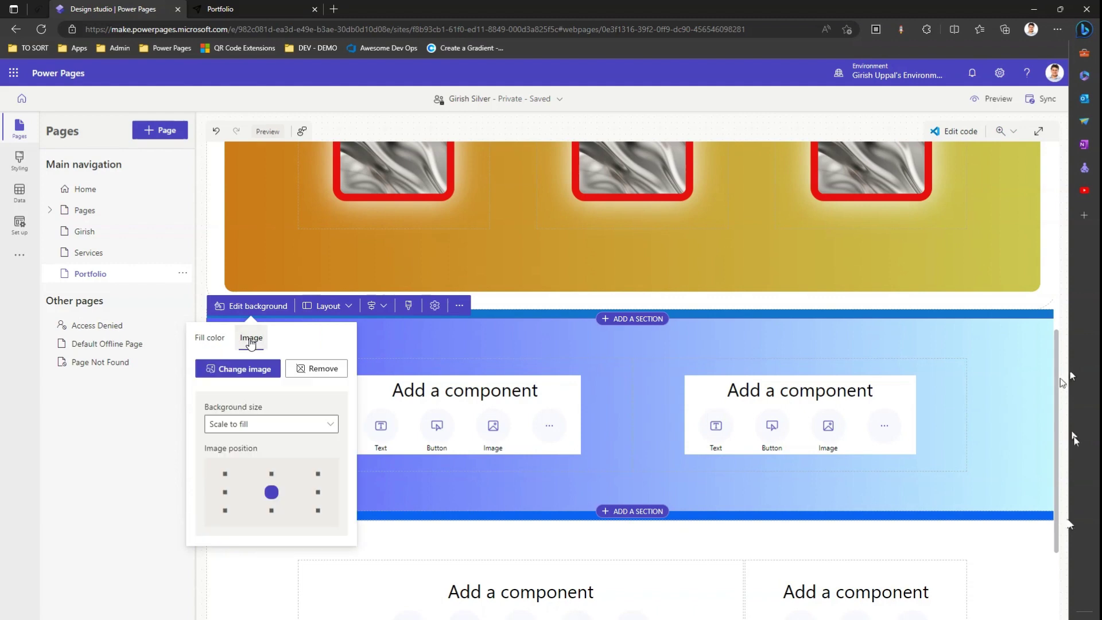
left_click(322, 371)
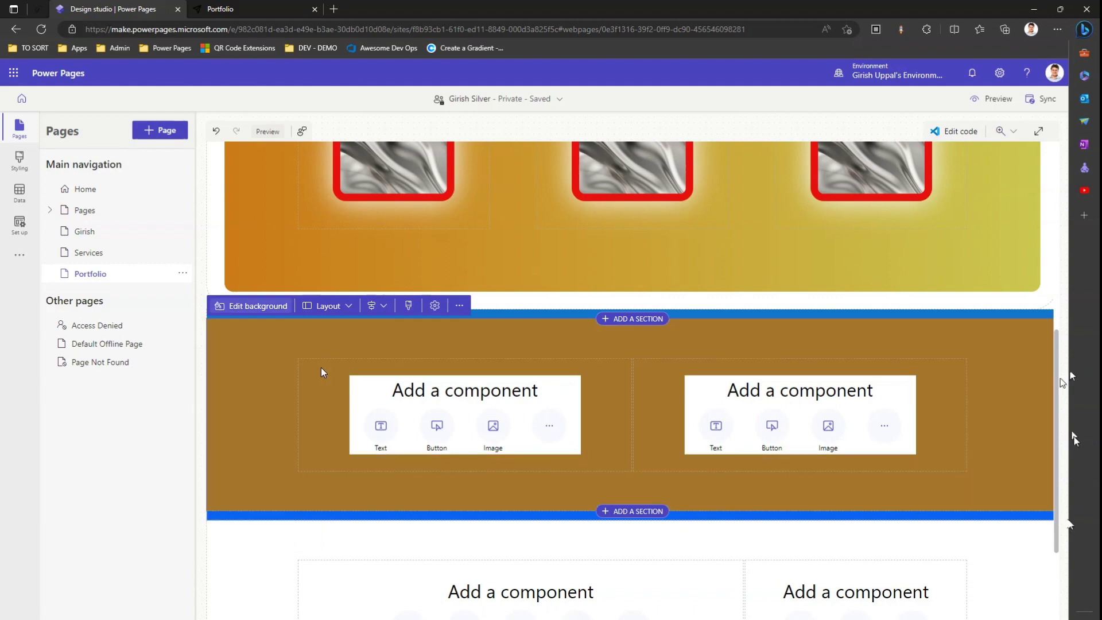
left_click(267, 307)
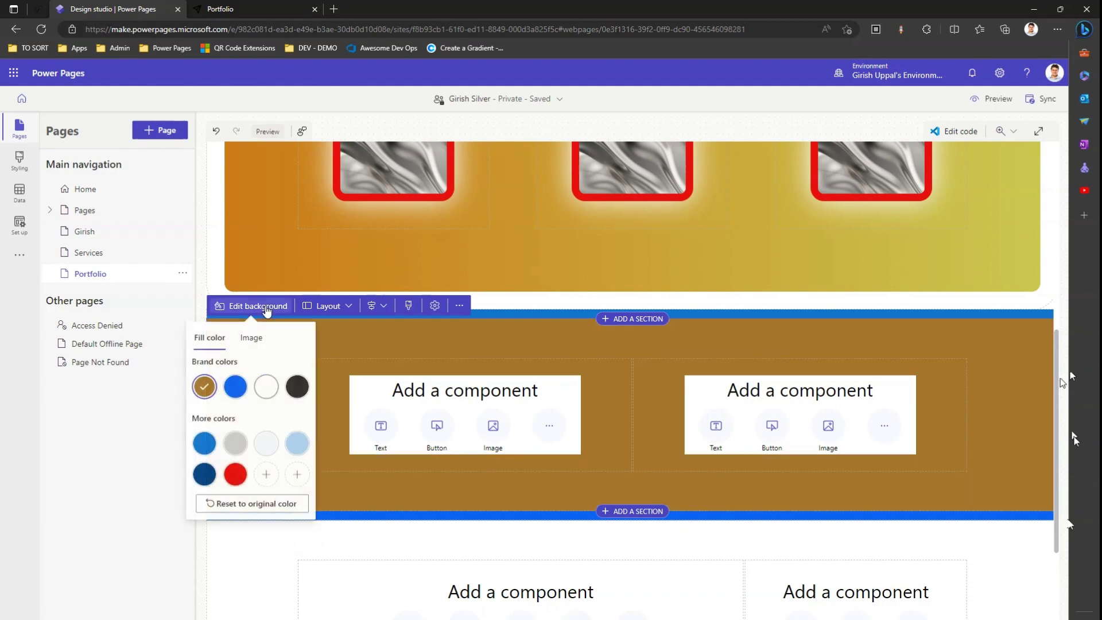
left_click(252, 338)
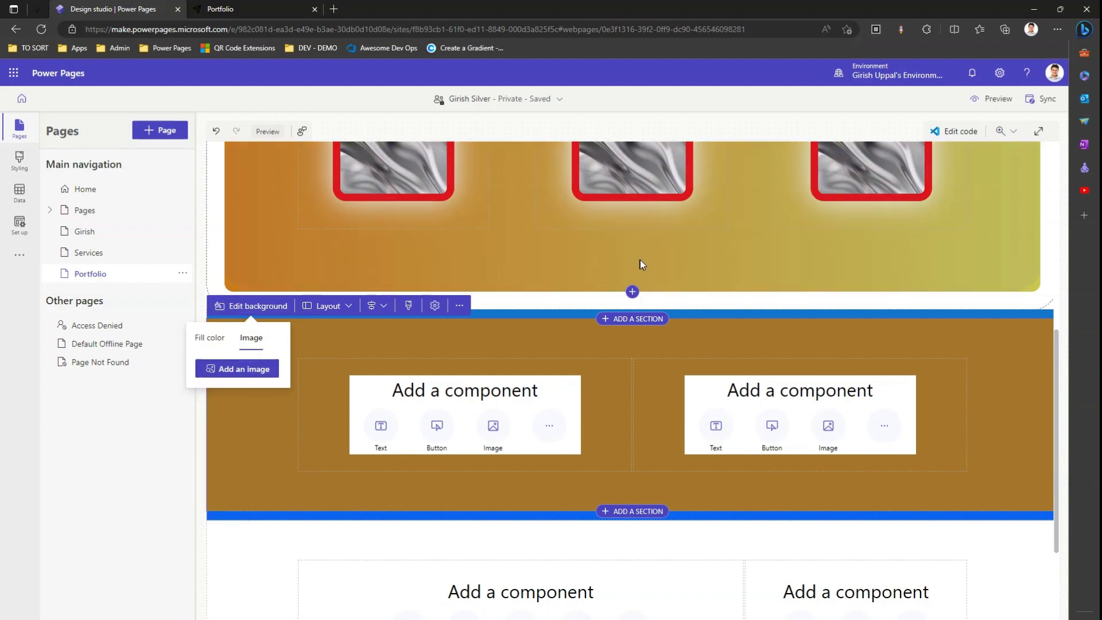
Try the top-left, bottom-left and bottom-center positions for the orange gradient section's background image, and set it to bottom-right.
scroll(918, 298, "up", 10)
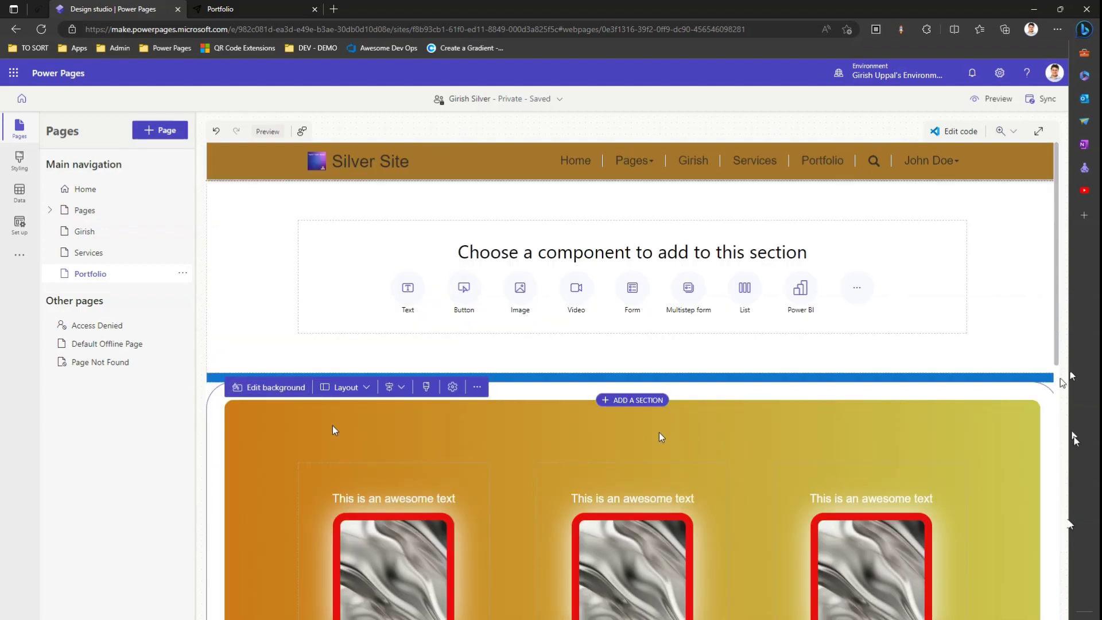
scroll(1061, 392, "down", 2)
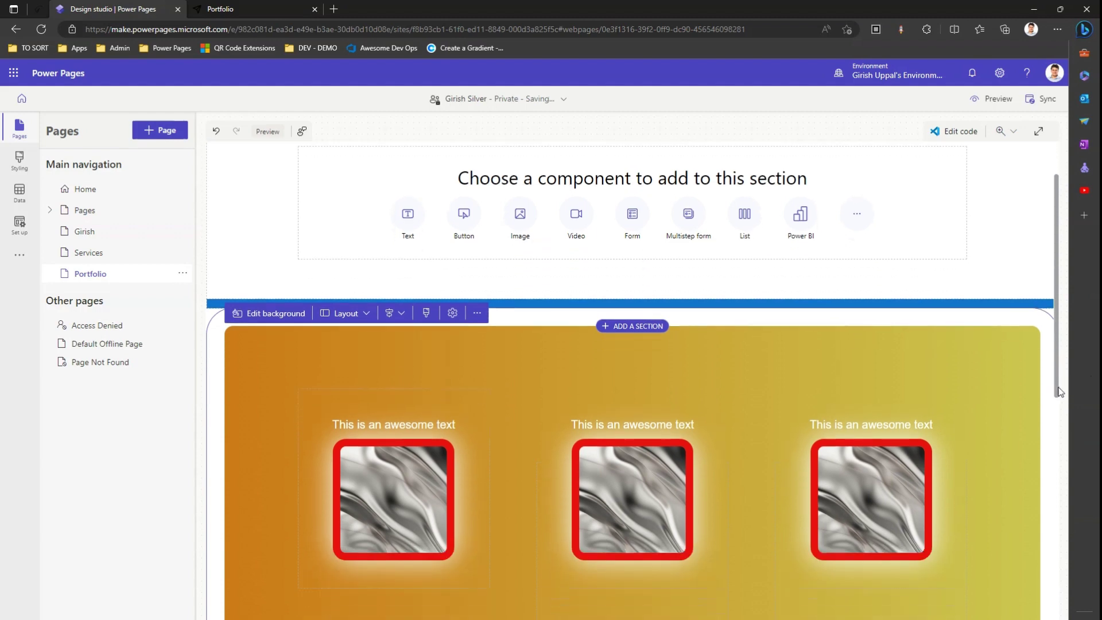
scroll(1061, 392, "down", 1)
left_click(270, 287)
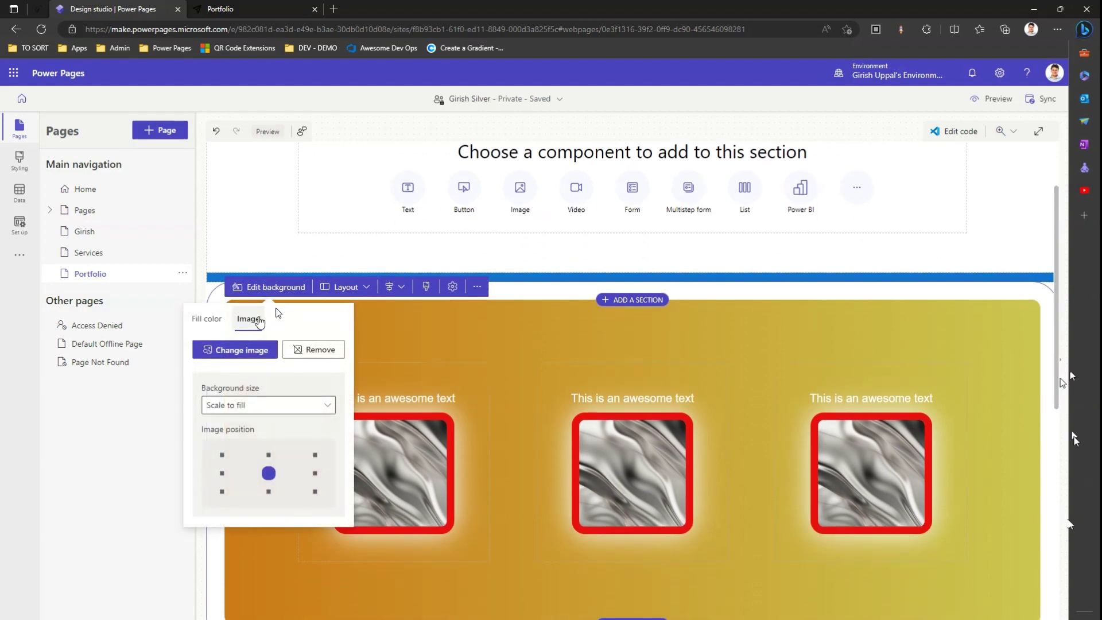
left_click(223, 456)
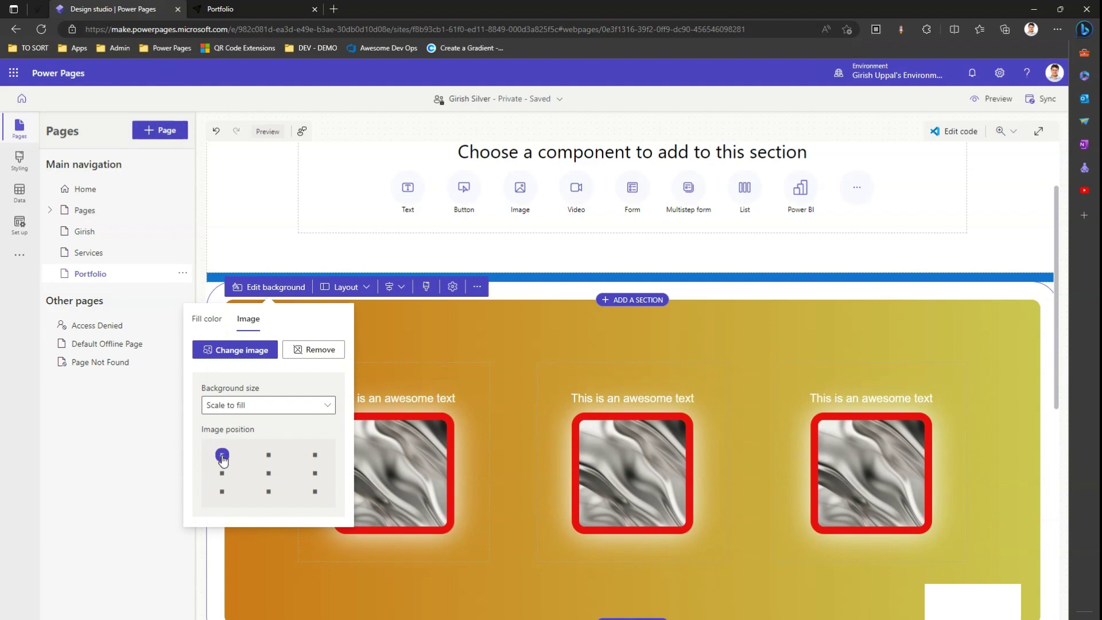
left_click(222, 492)
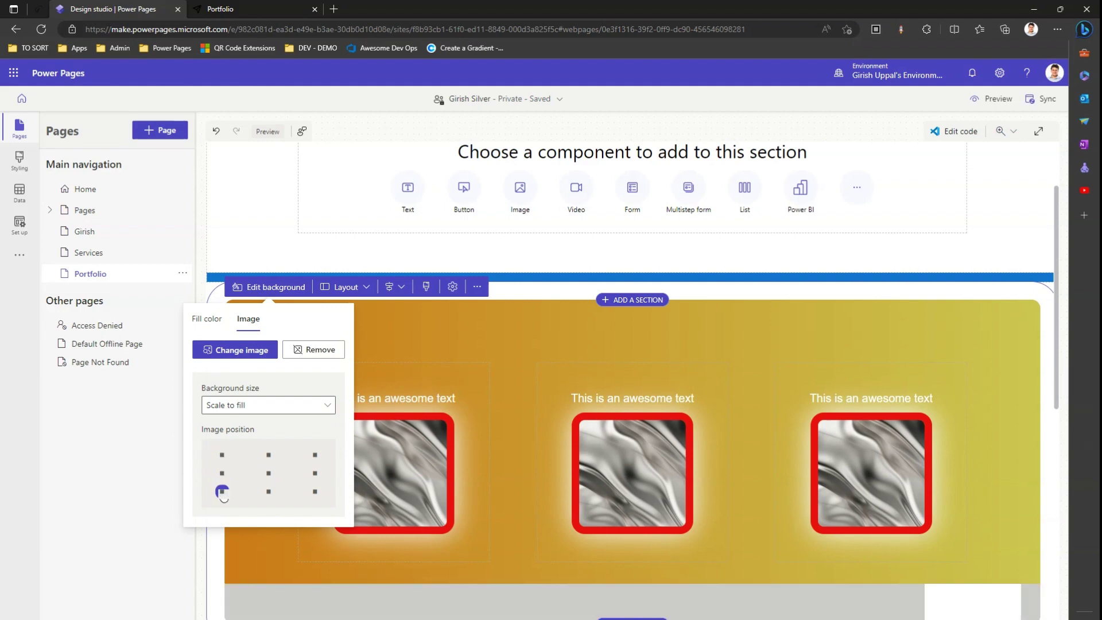
left_click(268, 492)
left_click(316, 492)
Try the Original, Scale to fit and Tile sizes for the orange gradient section's background image, and return it to Scale to fill.
left_click(257, 407)
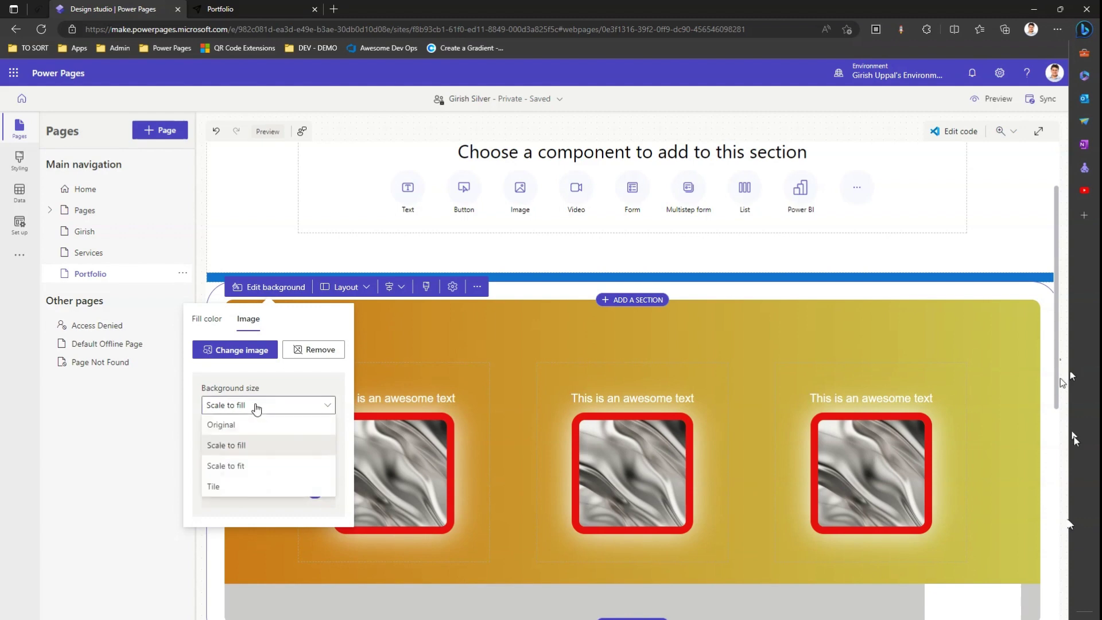
left_click(237, 424)
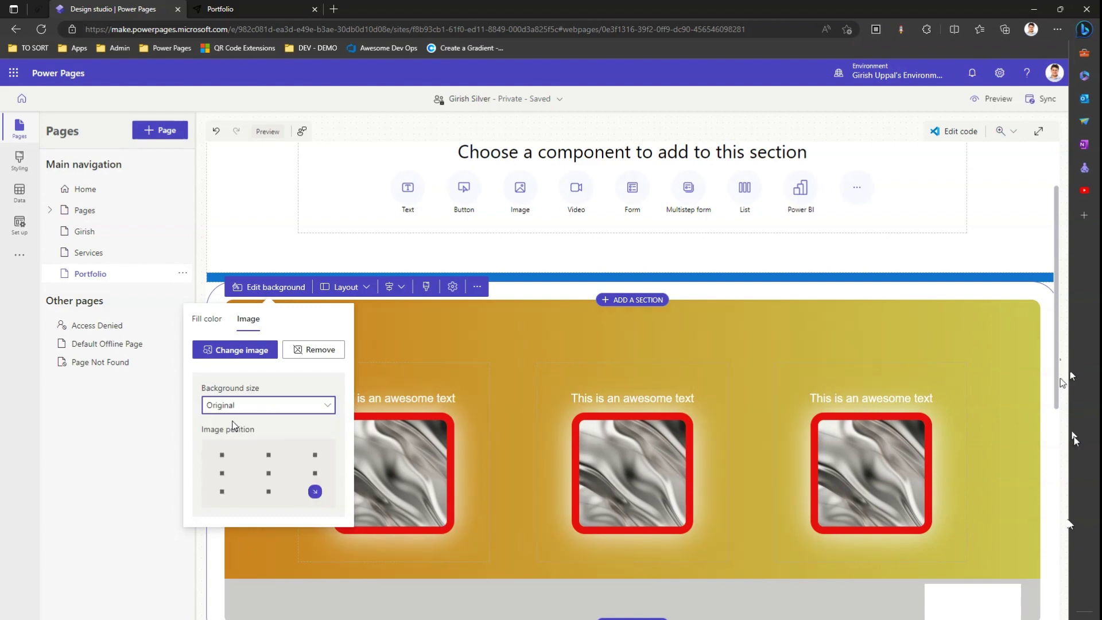
left_click(243, 407)
left_click(241, 447)
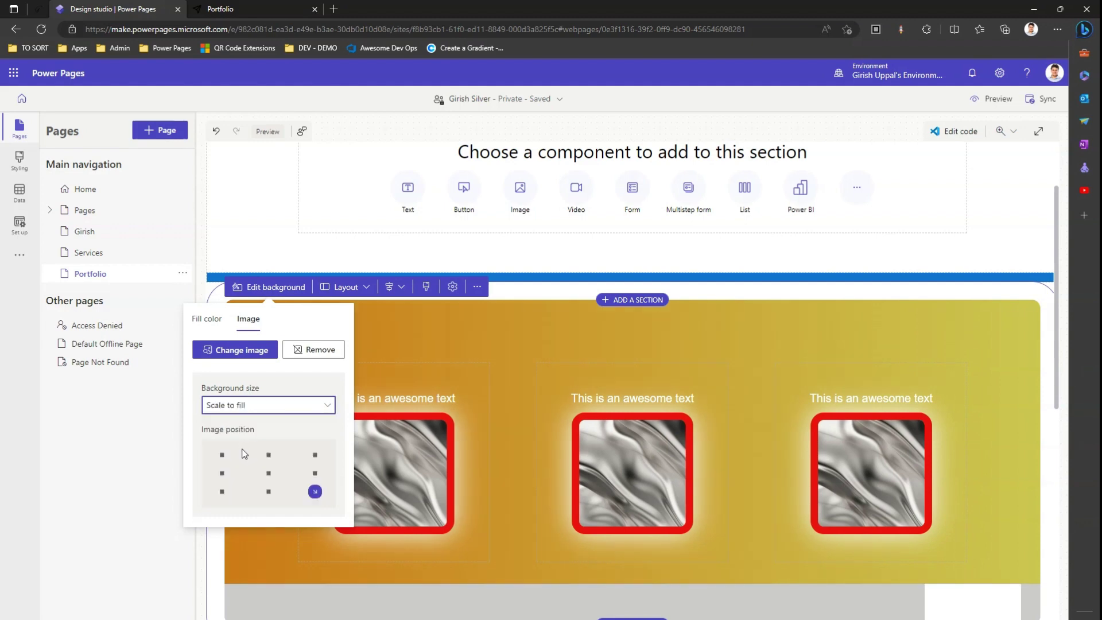
left_click(256, 408)
left_click(245, 466)
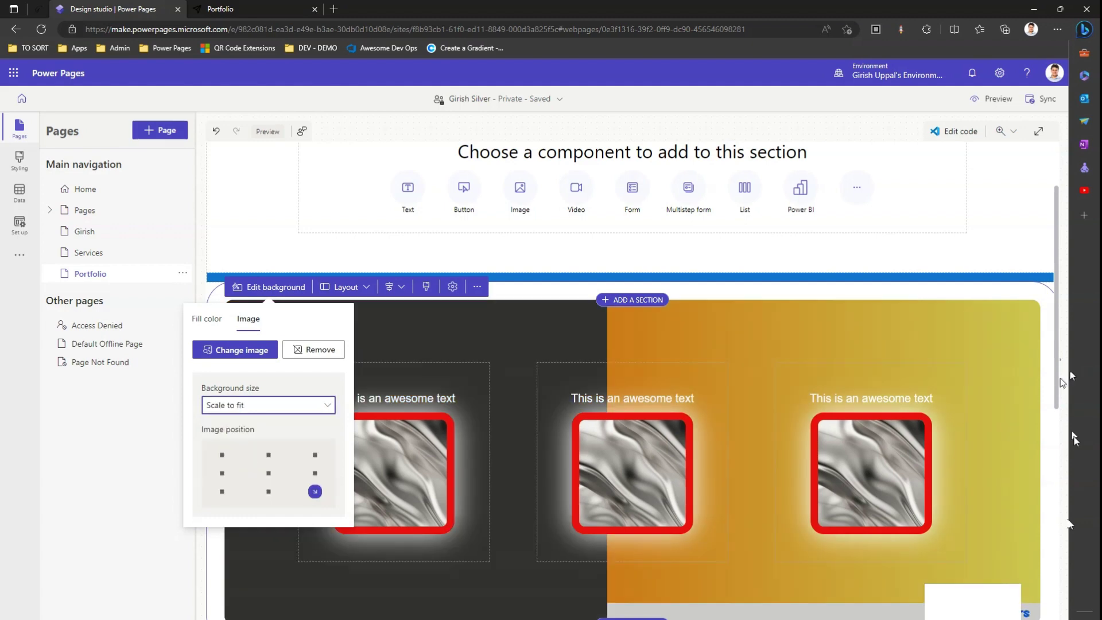
left_click(261, 412)
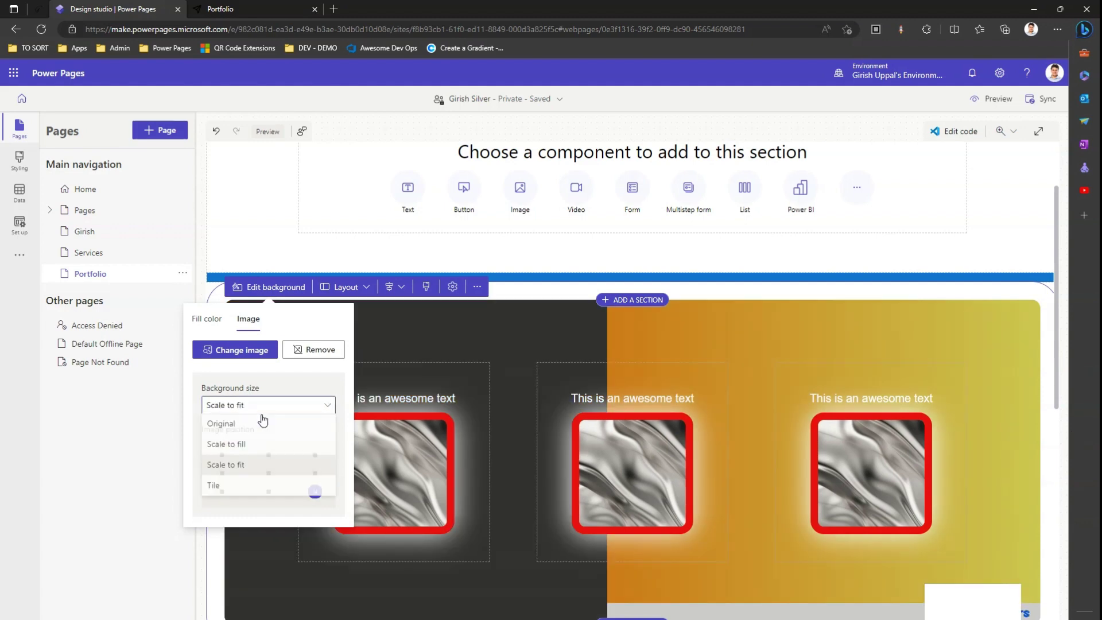
left_click(253, 487)
left_click(255, 409)
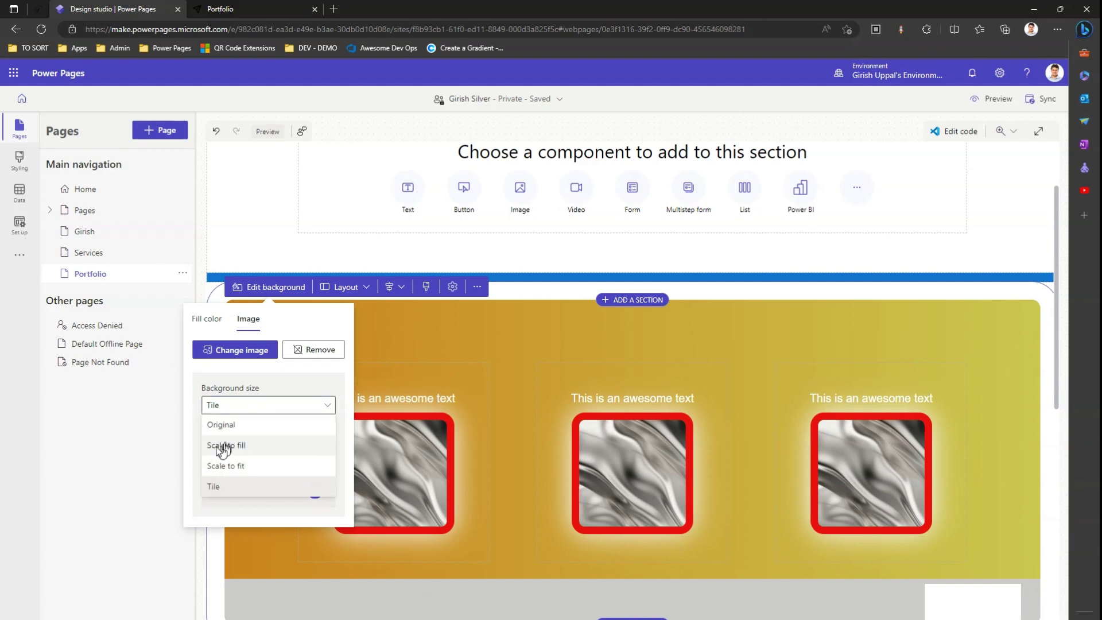
left_click(223, 446)
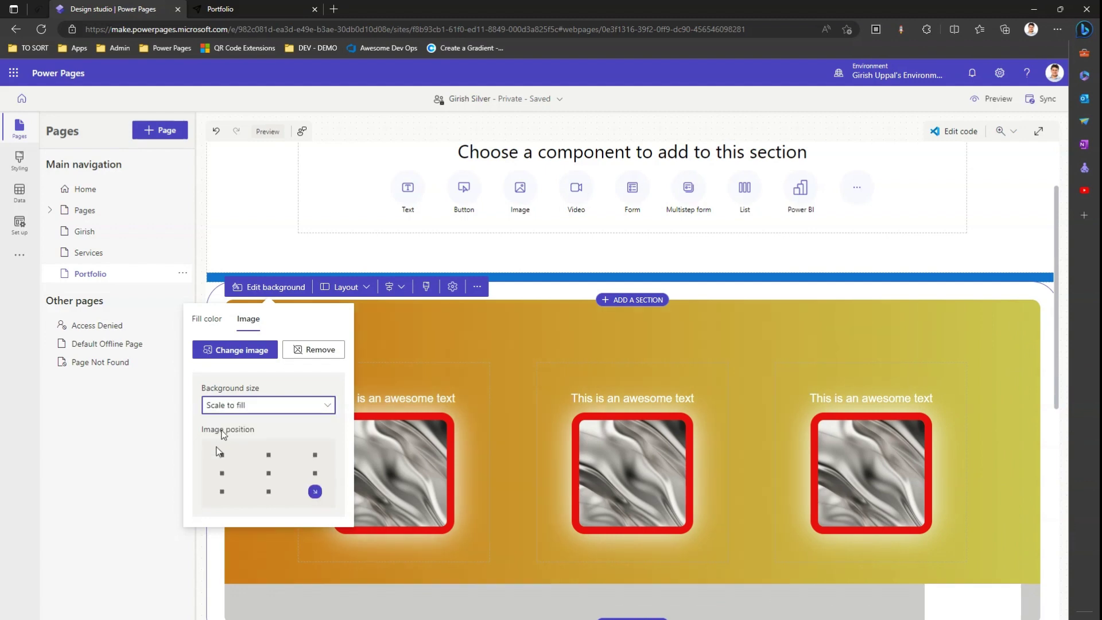
left_click(495, 342)
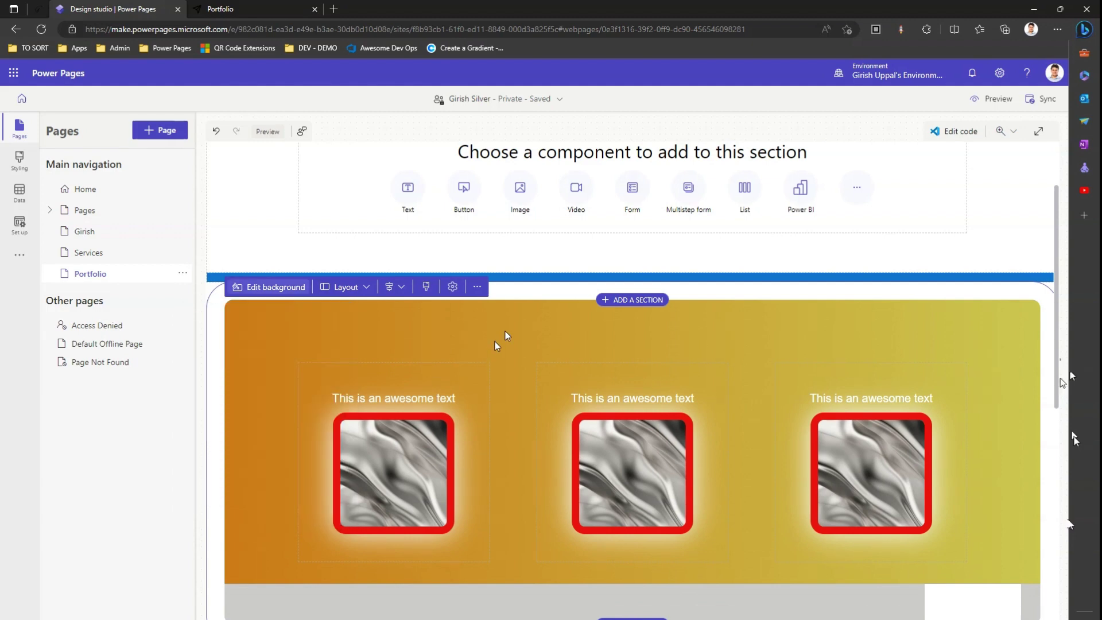